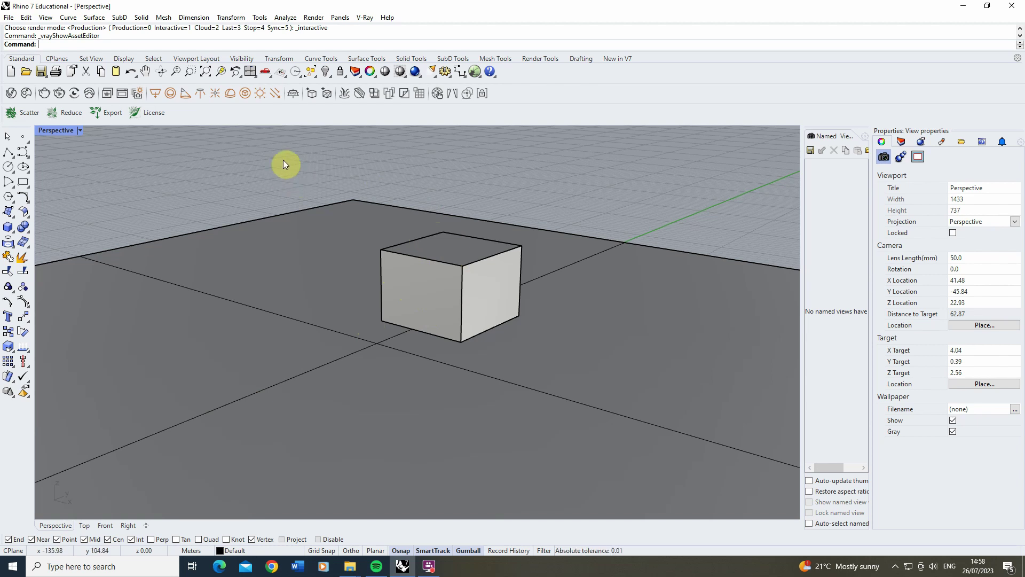
Step: Review the sun and environment background settings, and run an interactive test render of the unlit scene
left_click(10, 93)
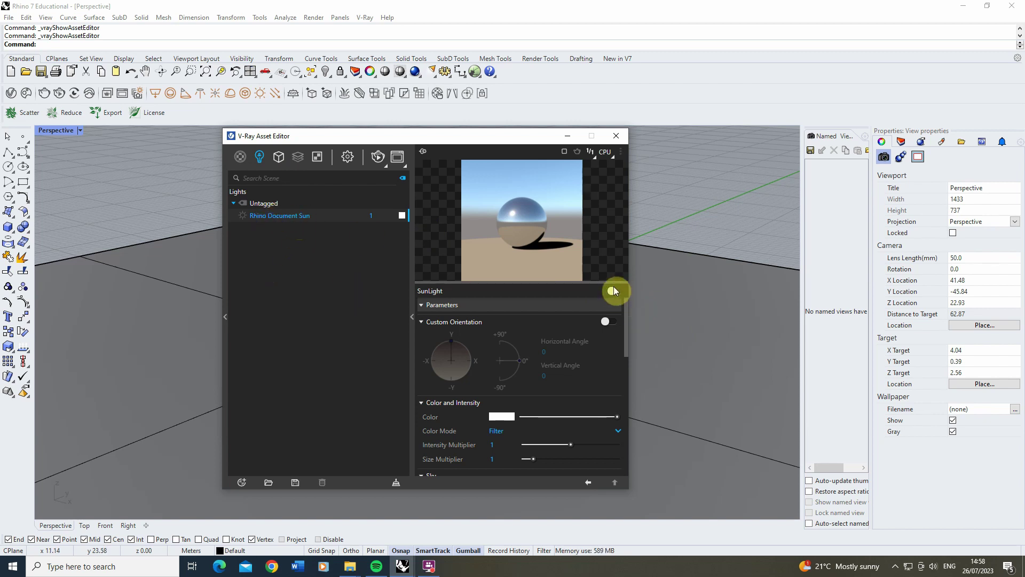
left_click(350, 157)
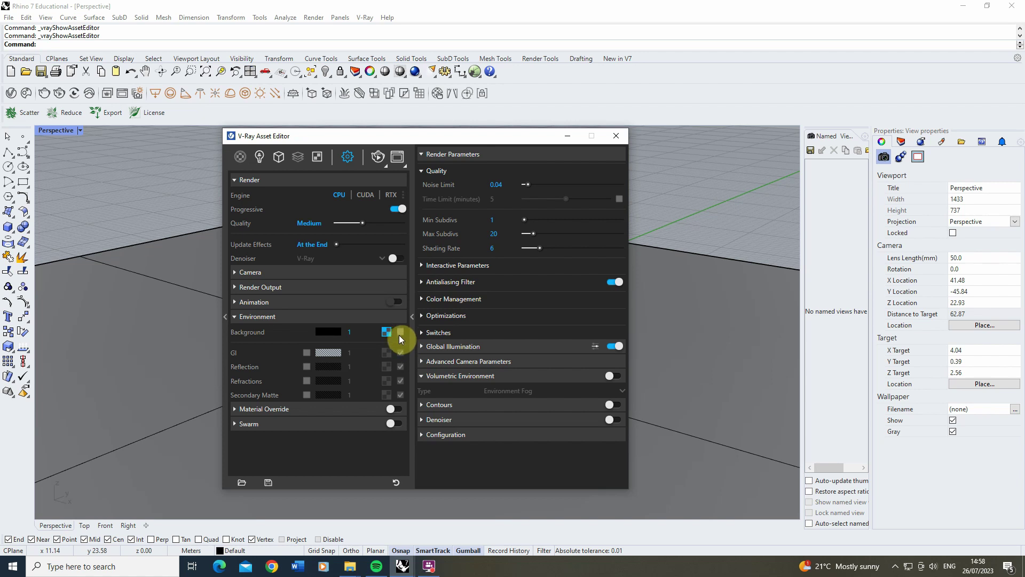
left_click(397, 156)
left_click(512, 129)
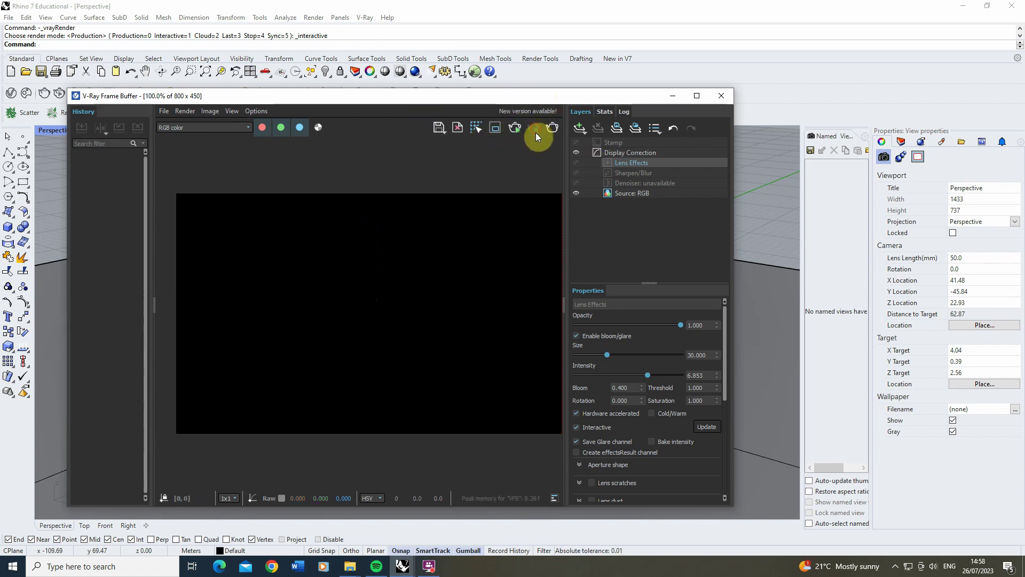
left_click(673, 95)
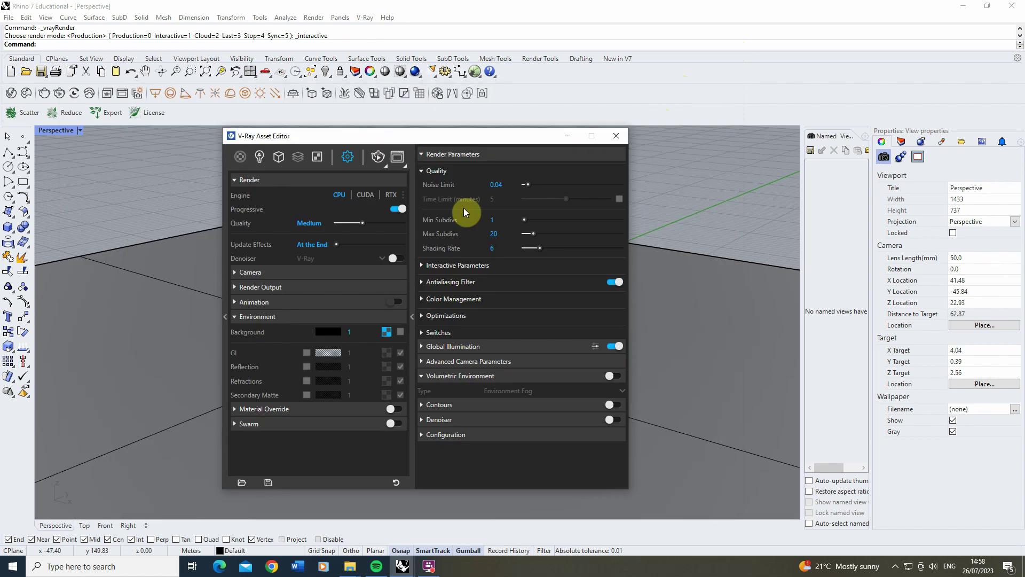
left_click(568, 135)
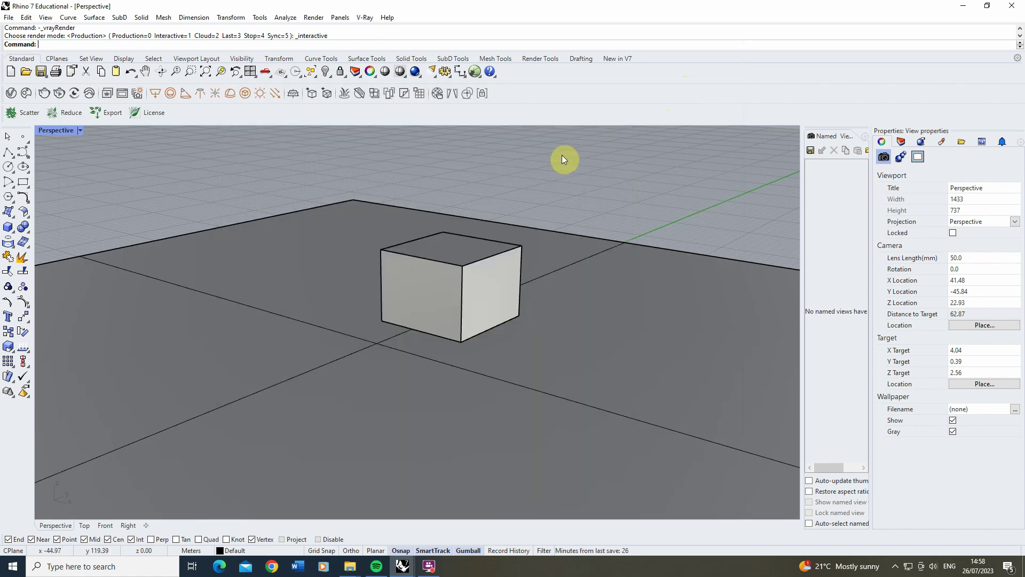
Step: Draw a V-Ray rectangle light about 11.75 by 8.7 m on the ground plane in front of the box
left_click(156, 94)
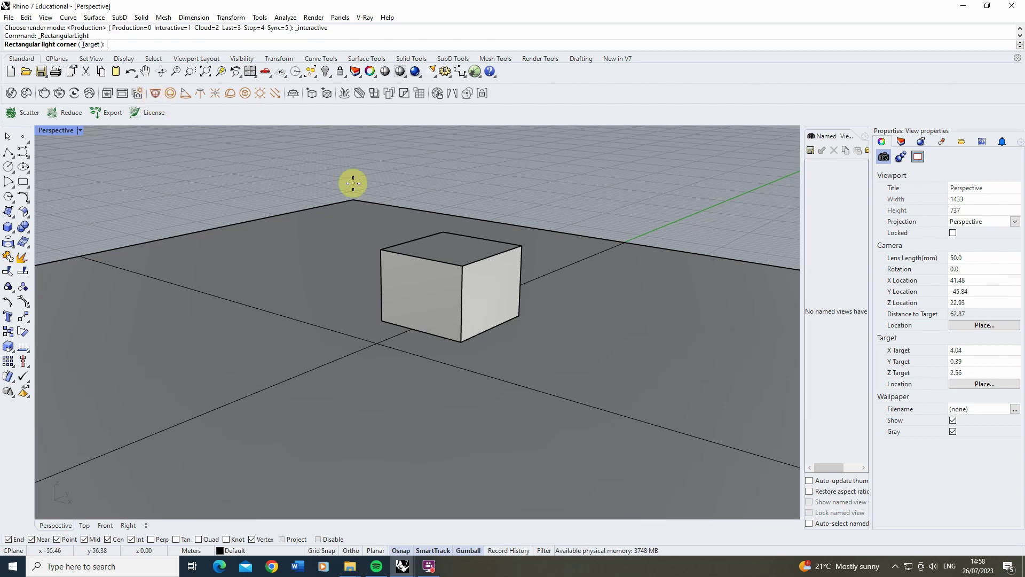
left_click(213, 362)
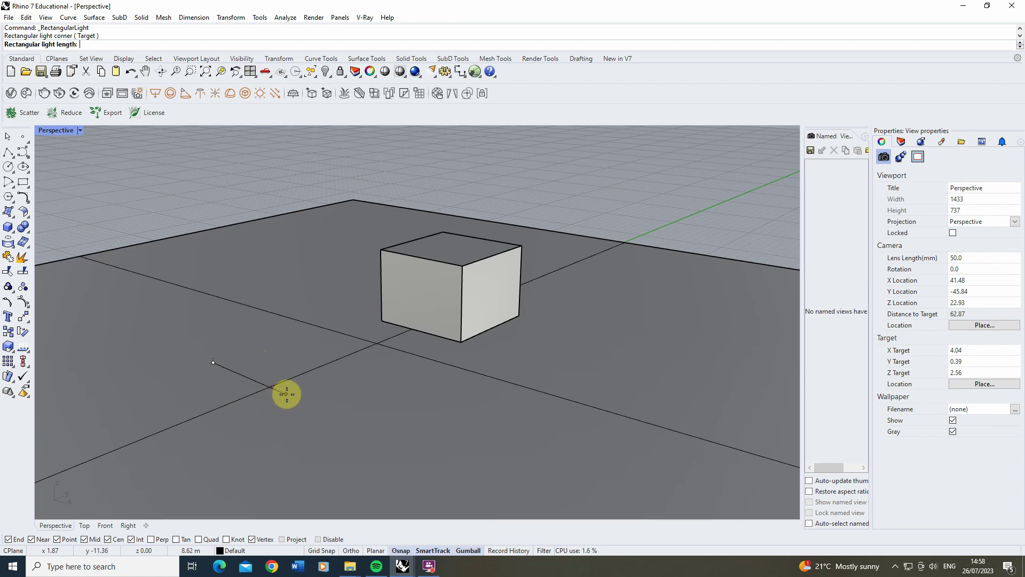
key("shift")
left_click(318, 407, "shift")
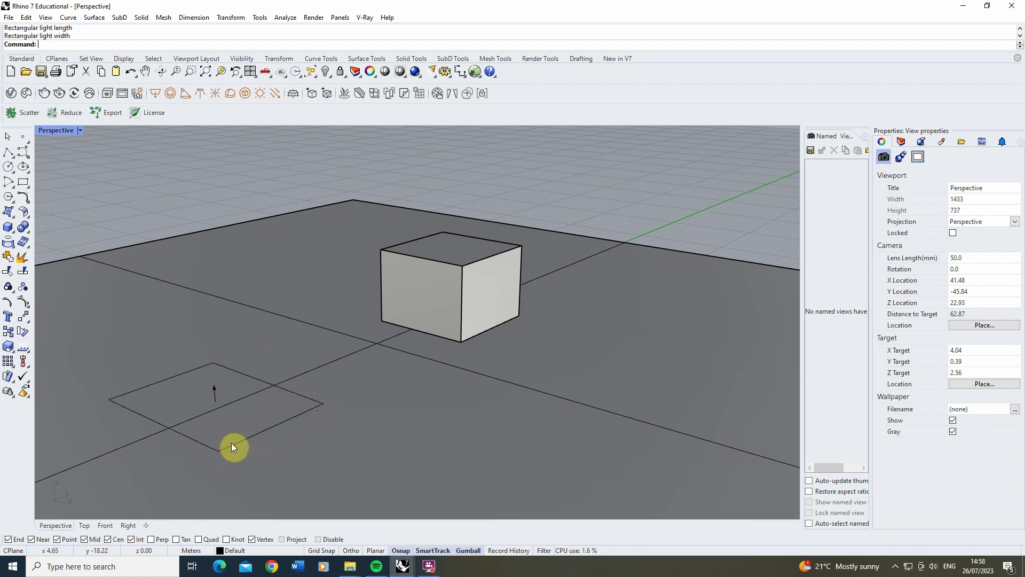
left_click(231, 443)
Step: Rotate the rectangle light upright so it faces the box, and raise it above the ground
left_click_drag(188, 431, 172, 383)
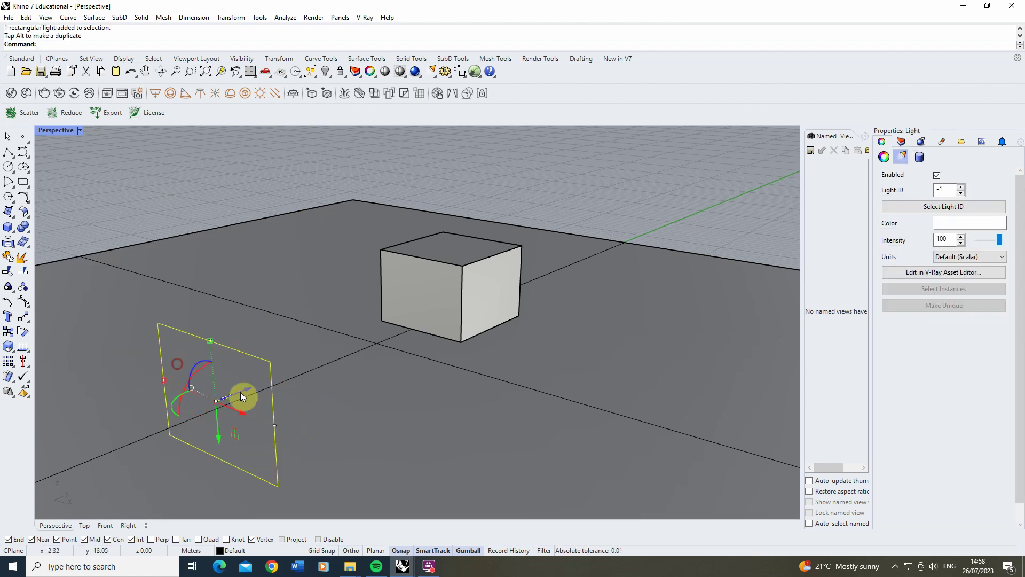
left_click_drag(222, 438, 220, 390)
right_click_drag(220, 390, 255, 335)
Step: Make the rectangle light square by setting its Size and V Size to 5 in the V-Ray light parameters
left_click(10, 93)
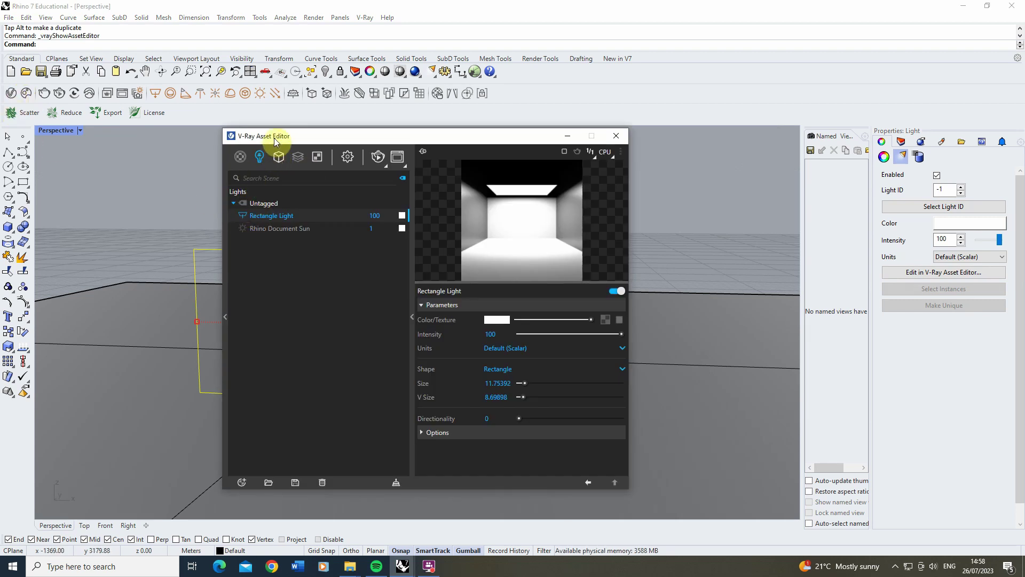
left_click_drag(274, 138, 461, 102)
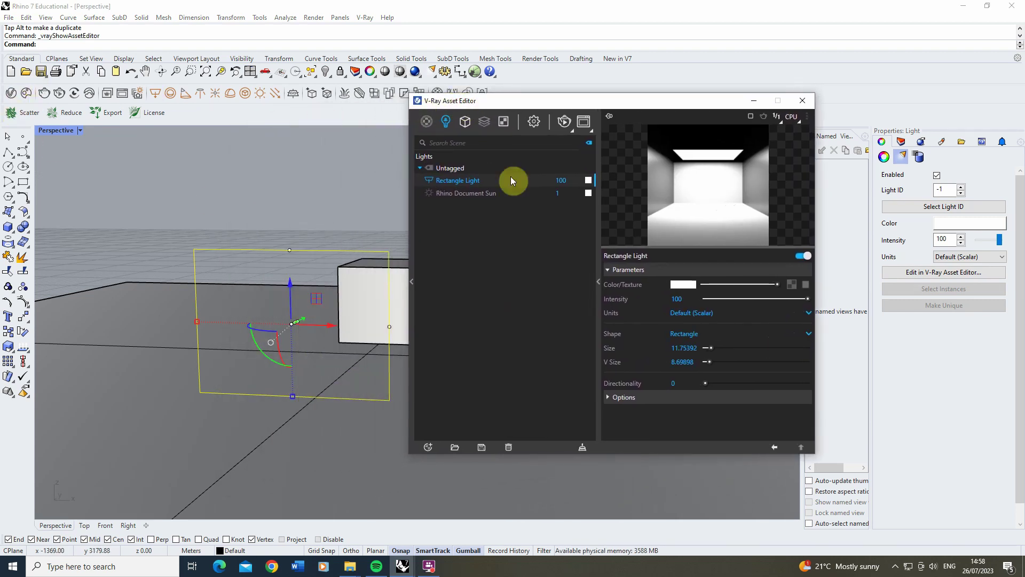
left_click(694, 362)
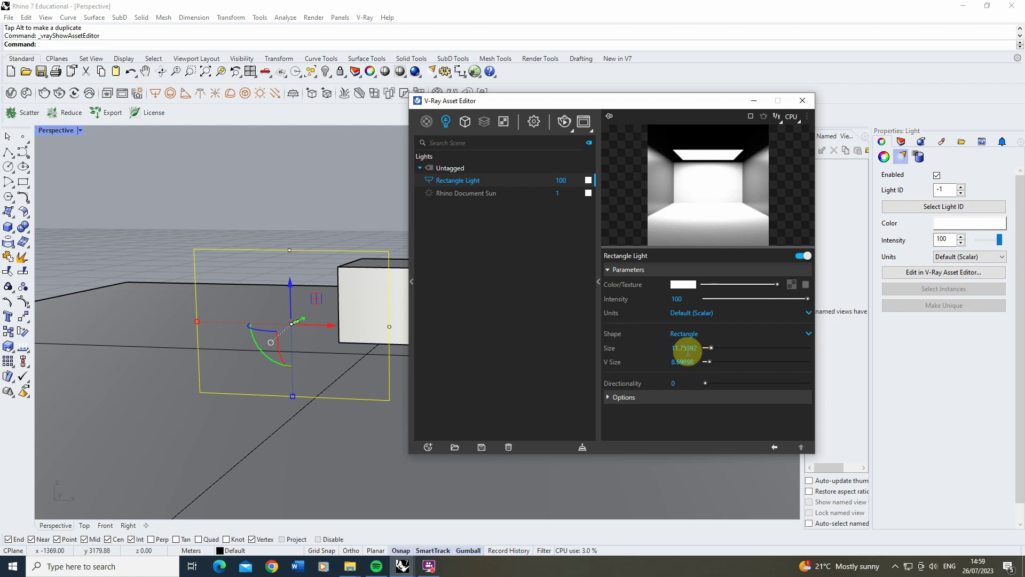
left_click(685, 347)
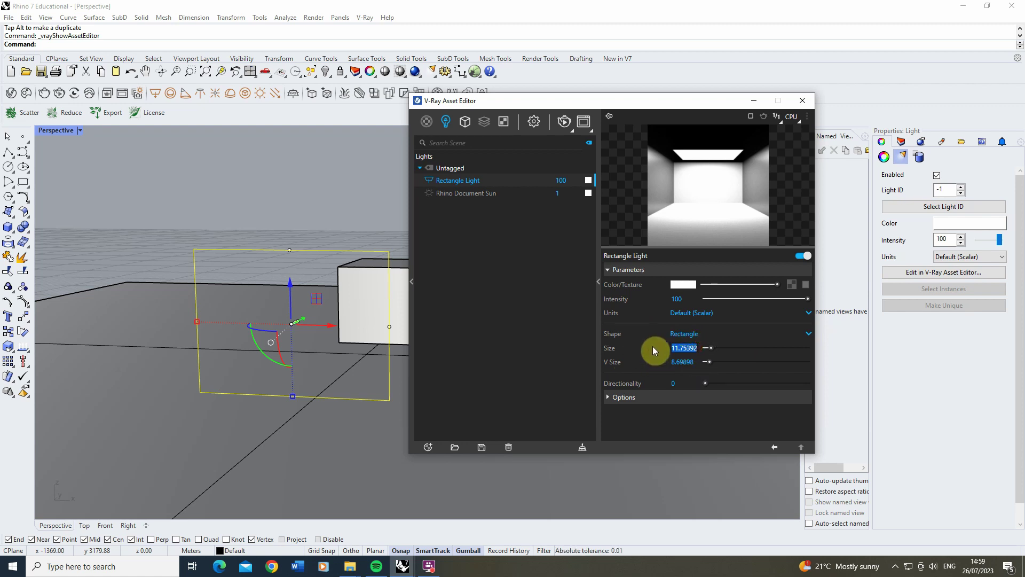
type("5")
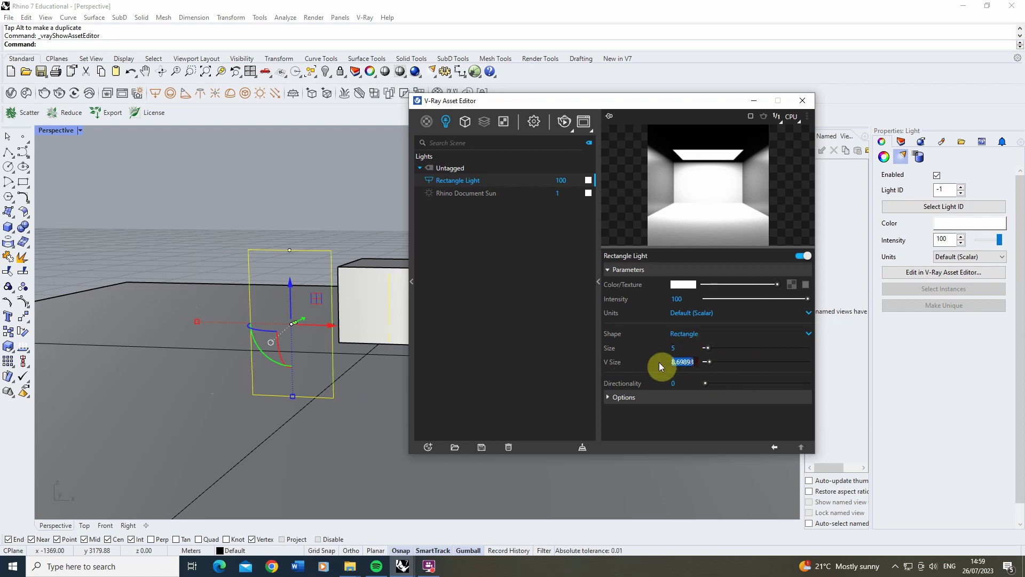
left_click(474, 310)
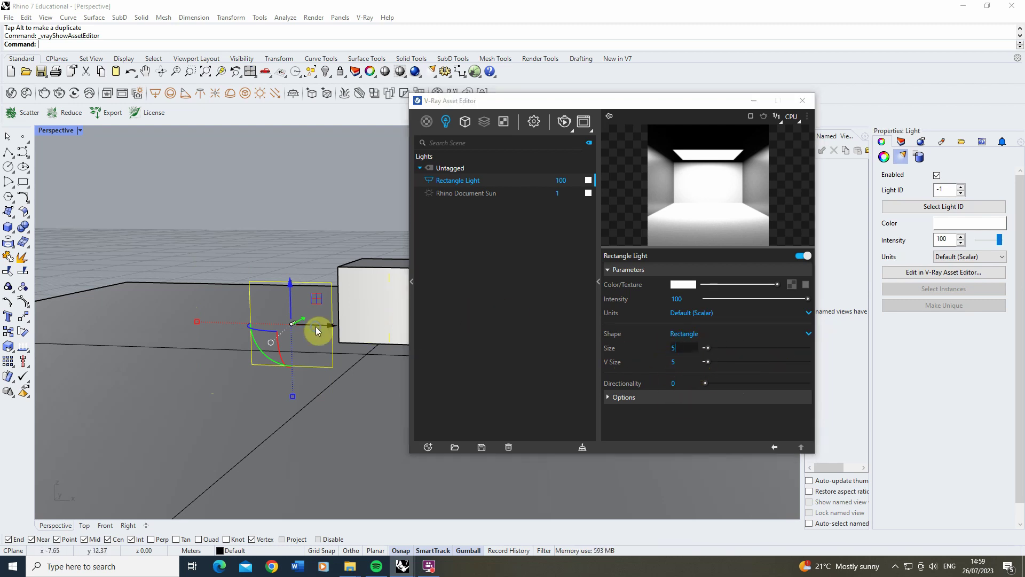
Step: Reposition the square light so it stands on the ground a short distance in front of the box's face
right_click_drag(315, 326, 231, 287)
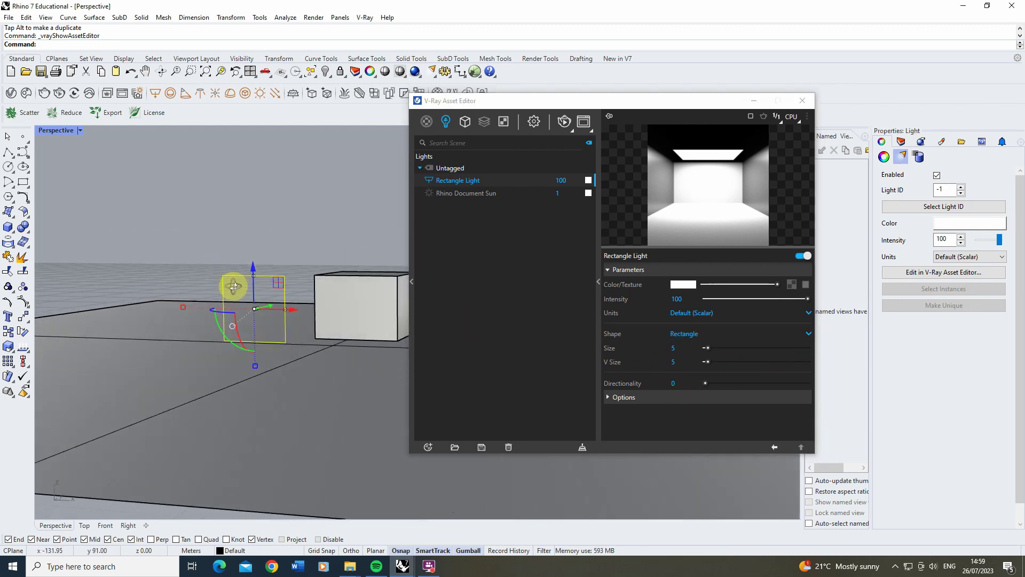
left_click_drag(254, 284, 275, 302)
right_click_drag(274, 302, 342, 328)
left_click_drag(342, 328, 366, 327)
right_click_drag(367, 326, 150, 292)
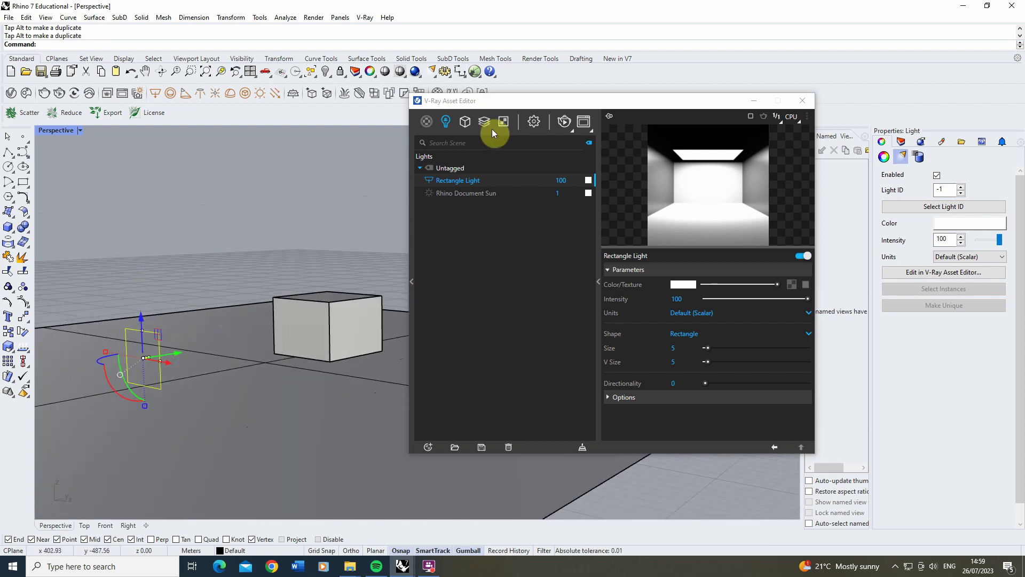
Step: Assign the image Forest Light crop_01 as a bitmap to the rectangle light's Color/Texture and return to the light parameters
left_click(627, 286)
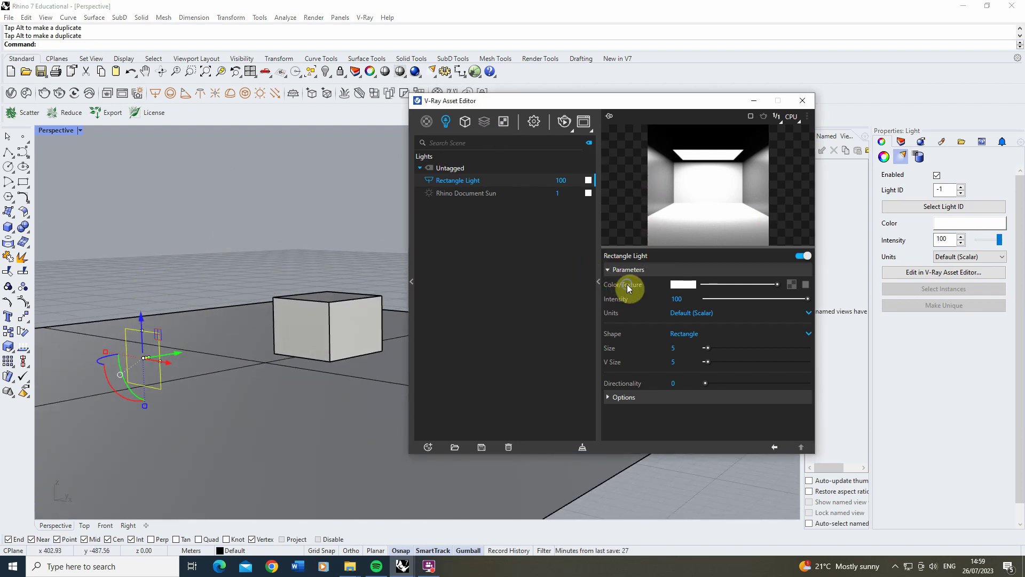
left_click(793, 284)
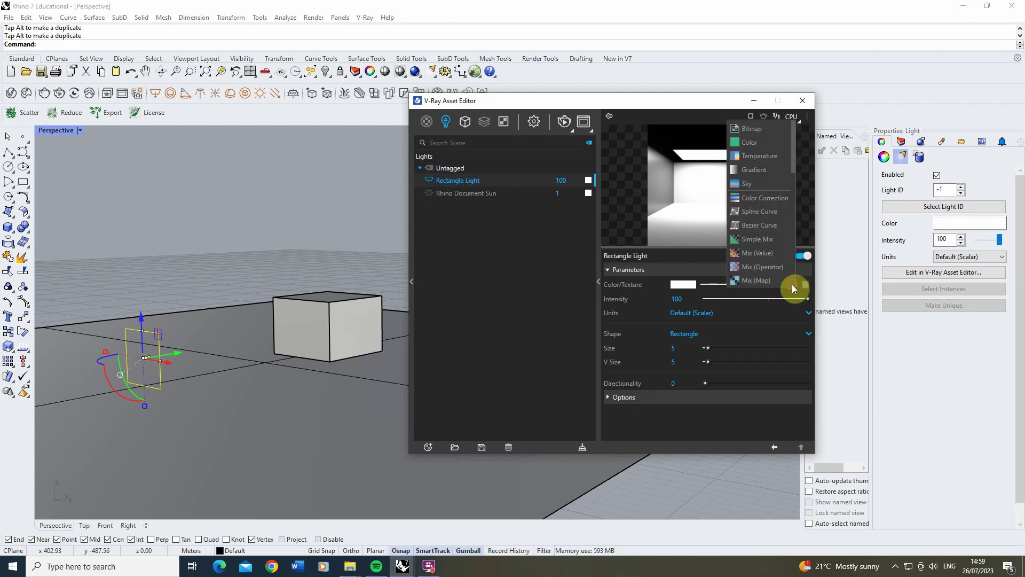
left_click(747, 130)
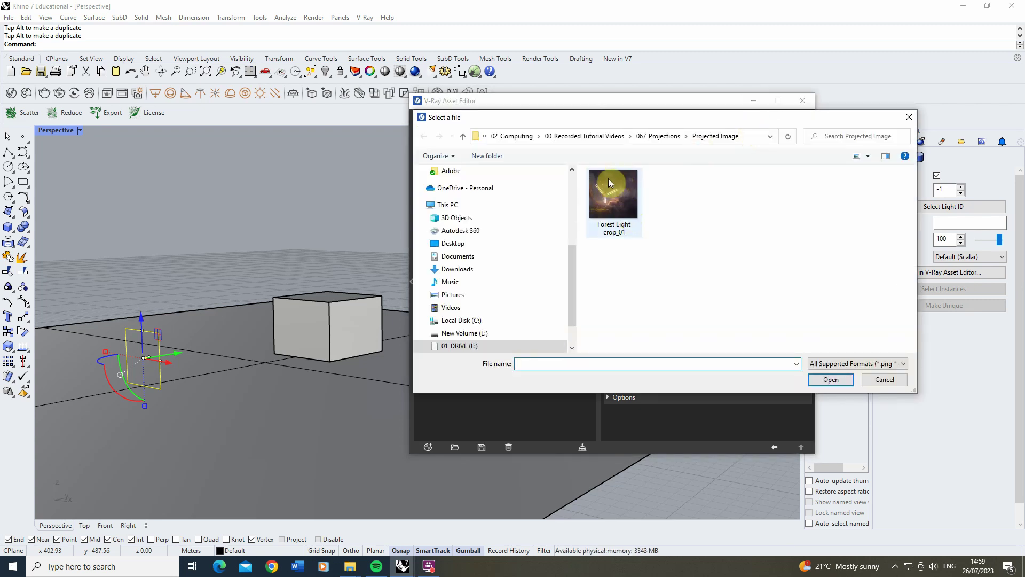
left_click(616, 189)
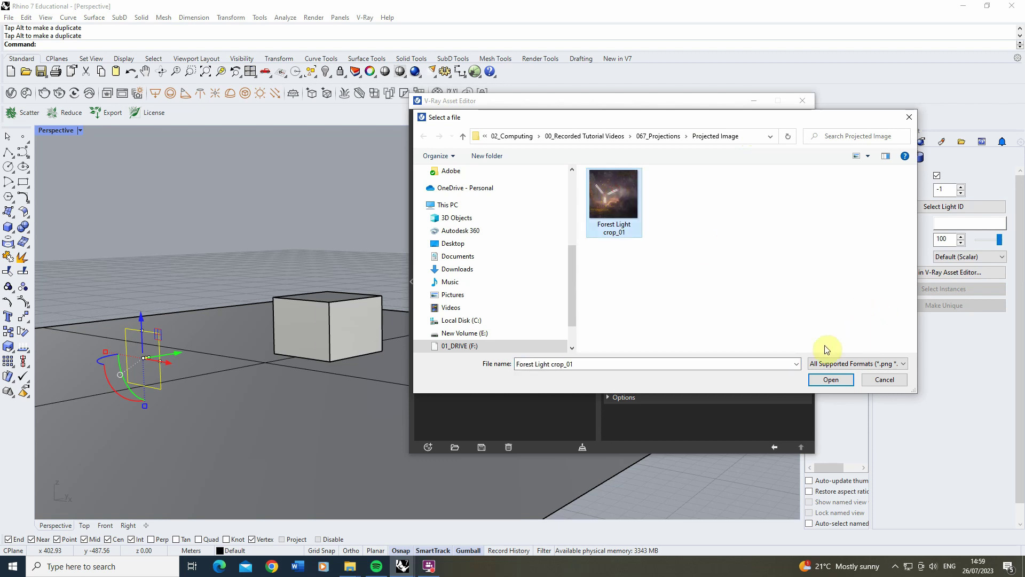
left_click(835, 377)
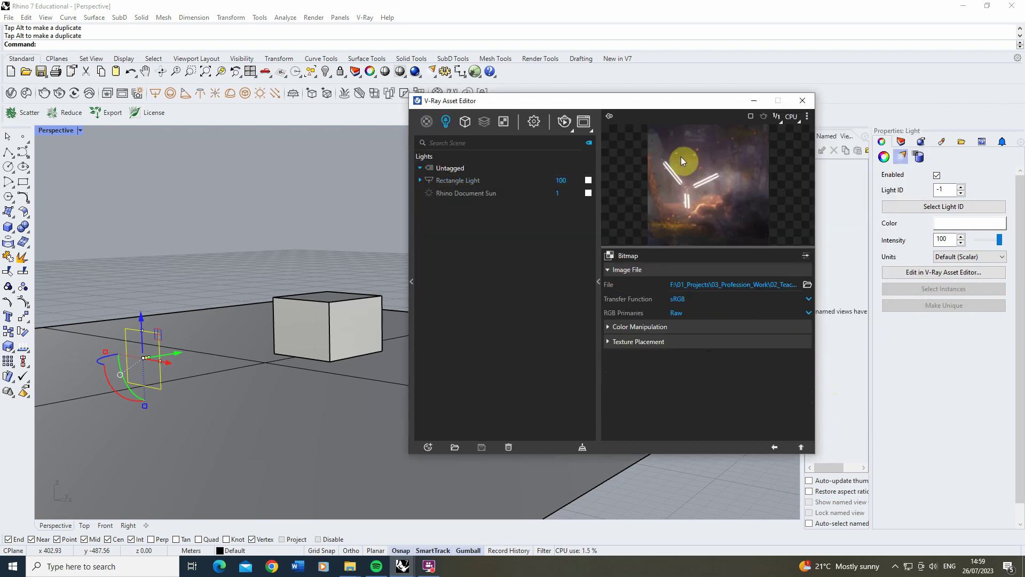
left_click(776, 448)
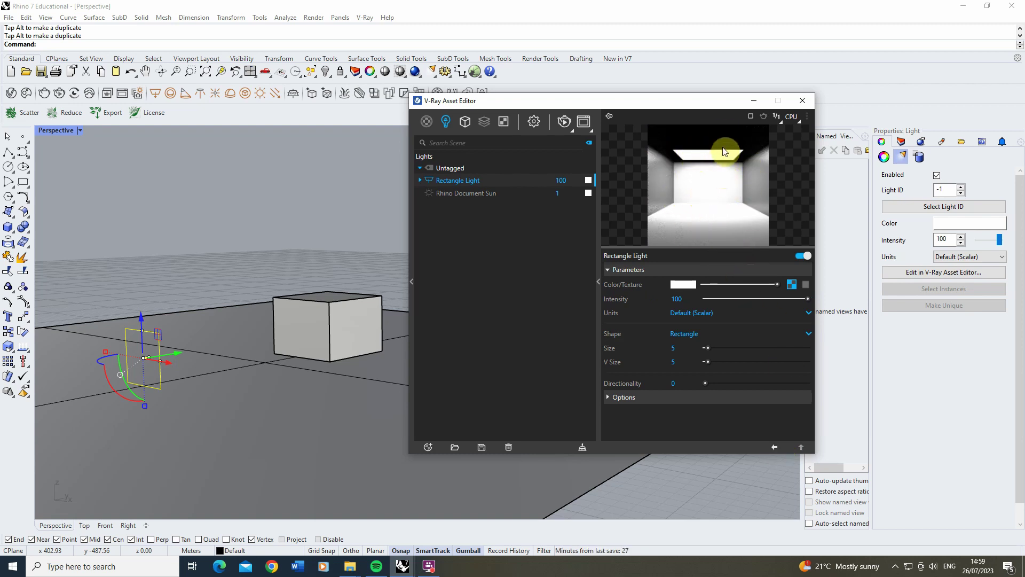
Step: Start an interactive render in the V-Ray Frame Buffer and arrange the render and Asset Editor windows side by side
left_click(582, 124)
left_click(515, 128)
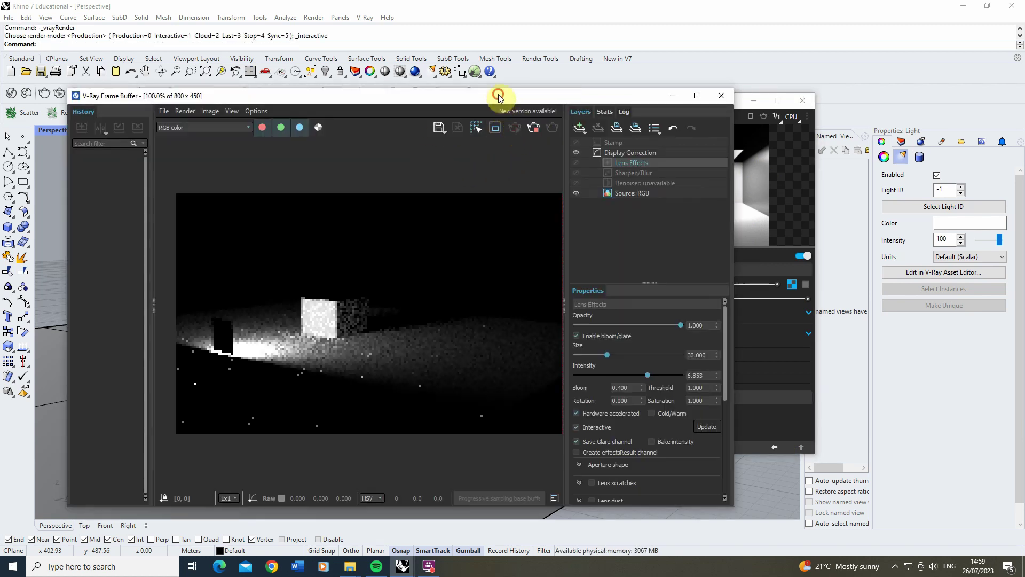
left_click_drag(499, 97, 510, 65)
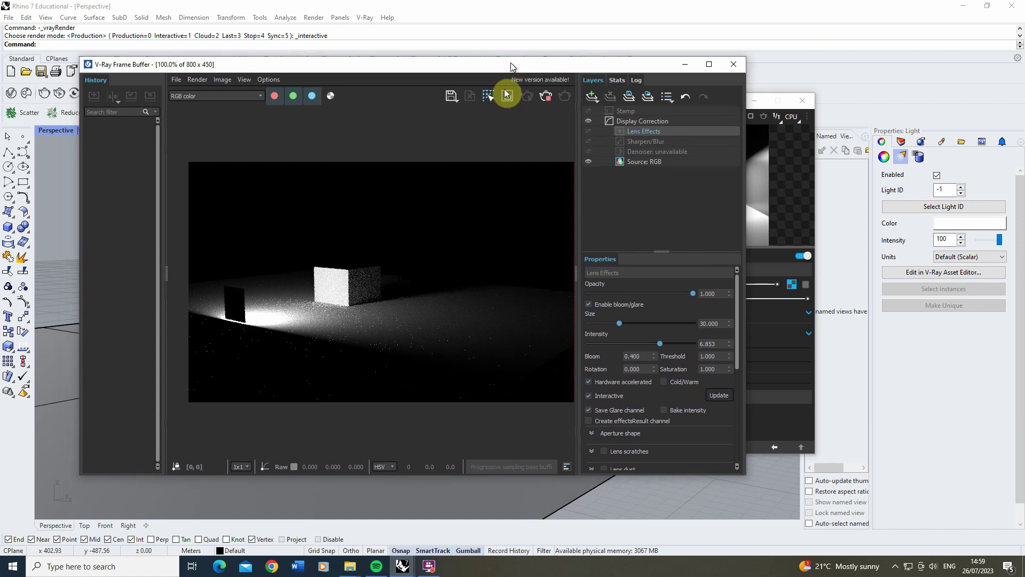
left_click(789, 154)
left_click_drag(691, 99, 806, 100)
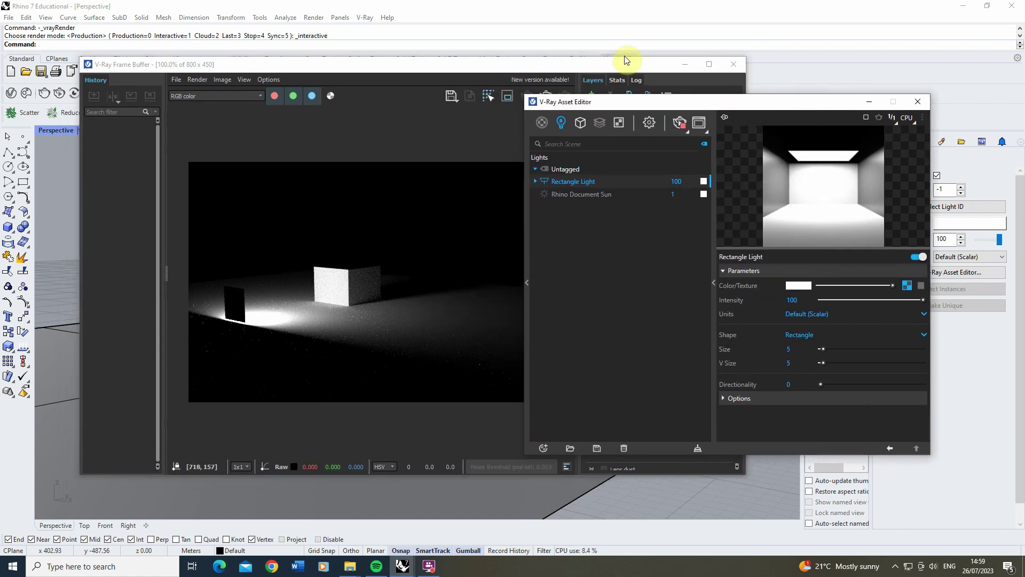
left_click_drag(627, 60, 542, 53)
left_click_drag(696, 105, 683, 100)
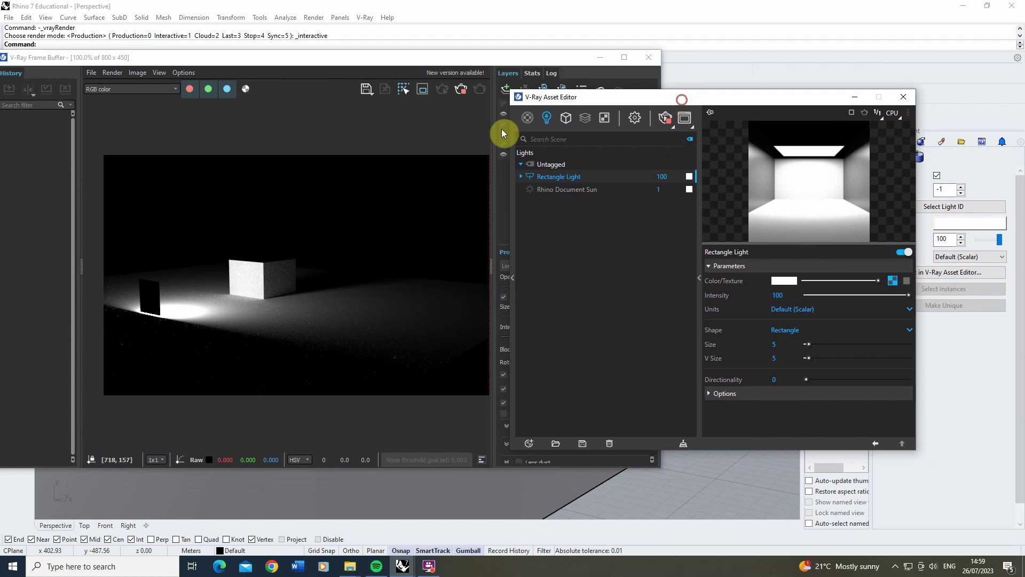
Step: Enable the bitmap texture on the rectangle light and rearrange the windows so the render and light parameters can both be seen
left_click(908, 282)
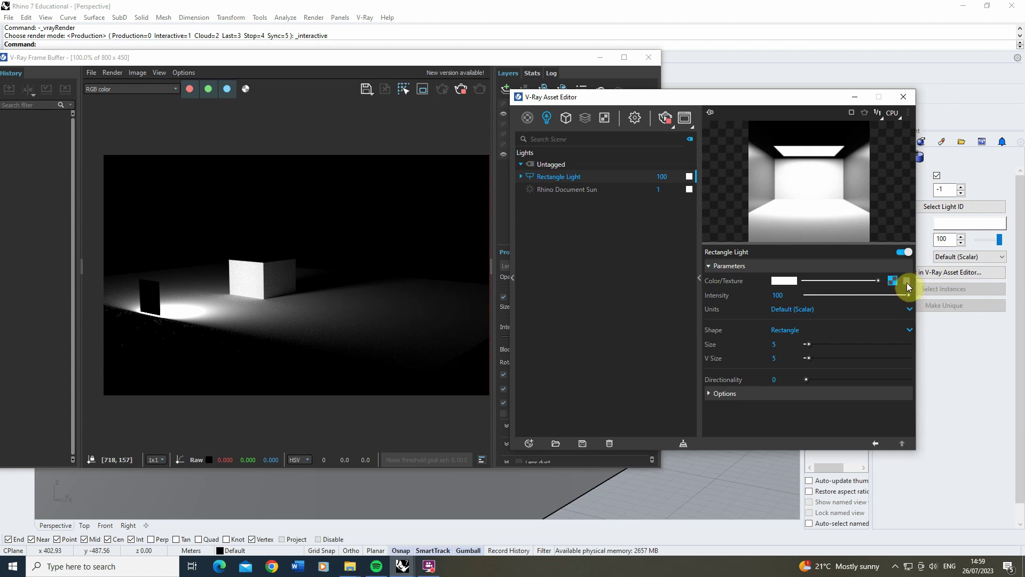
left_click(907, 282)
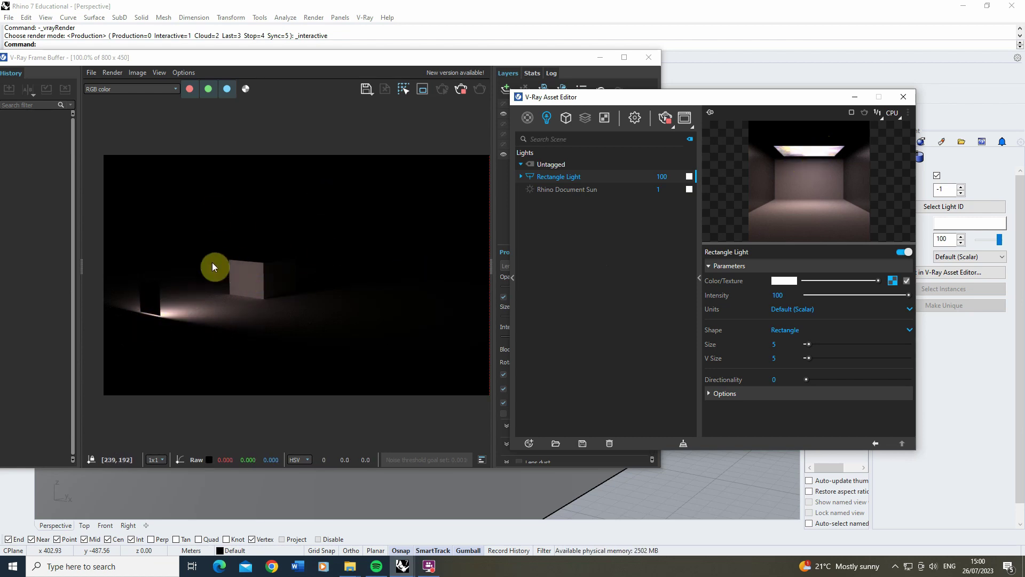
left_click_drag(261, 58, 295, 78)
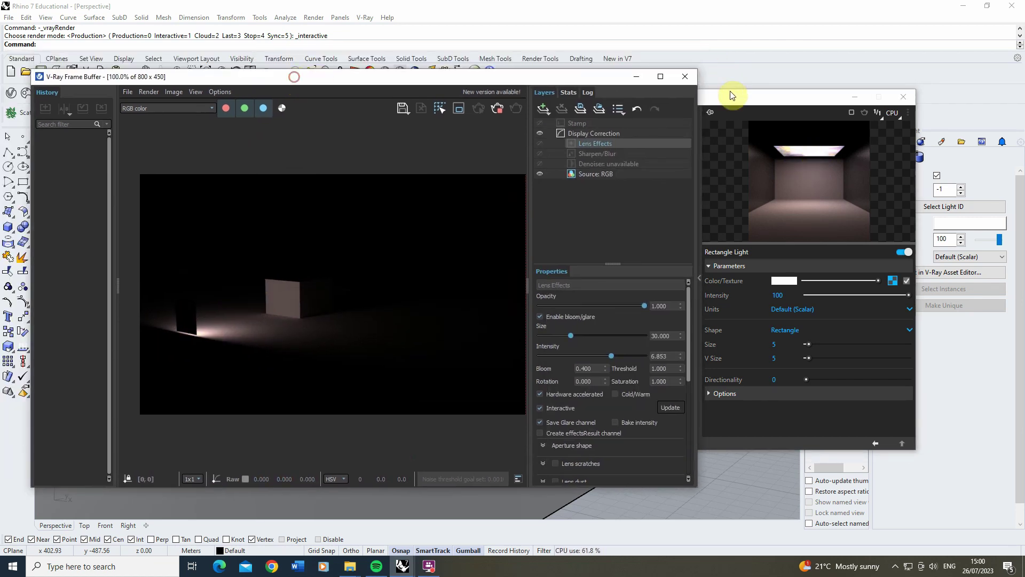
left_click_drag(728, 96, 716, 92)
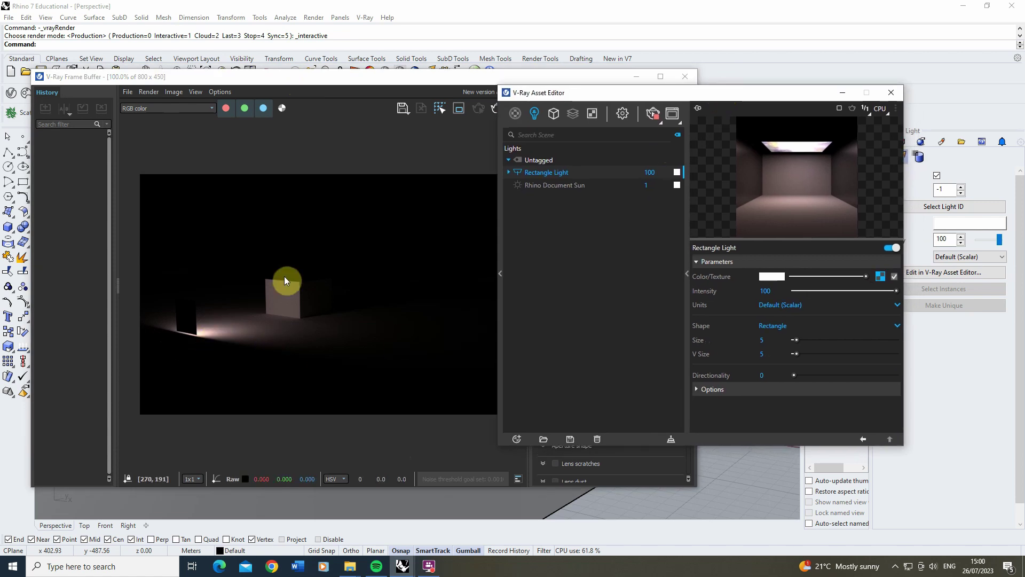
Step: Try a directionality of 0.5 on the rectangle light, and raise it to 1 to focus the projection onto the box
left_click(774, 377)
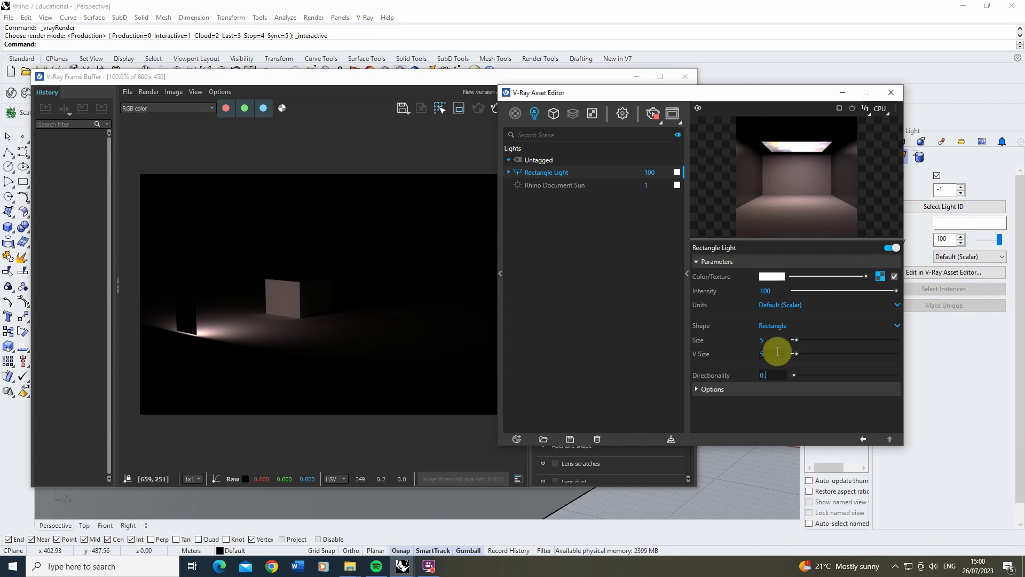
key("Return")
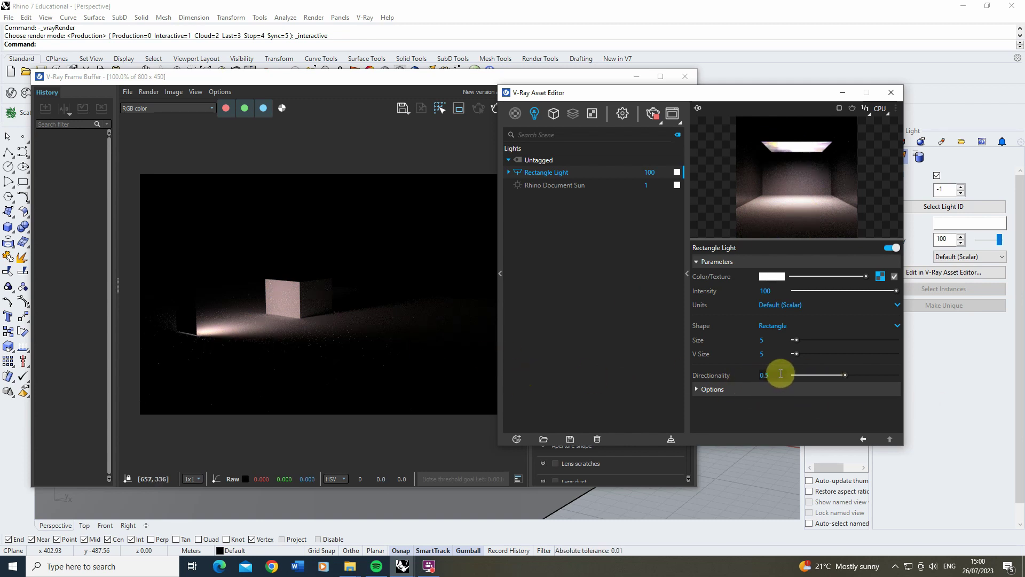
left_click(757, 375)
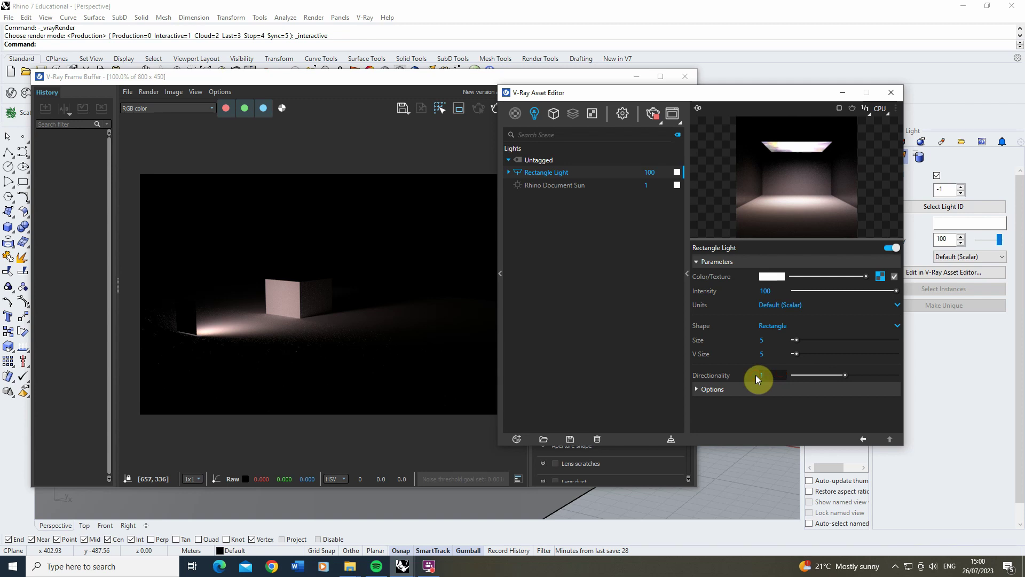
type("1")
key("Return")
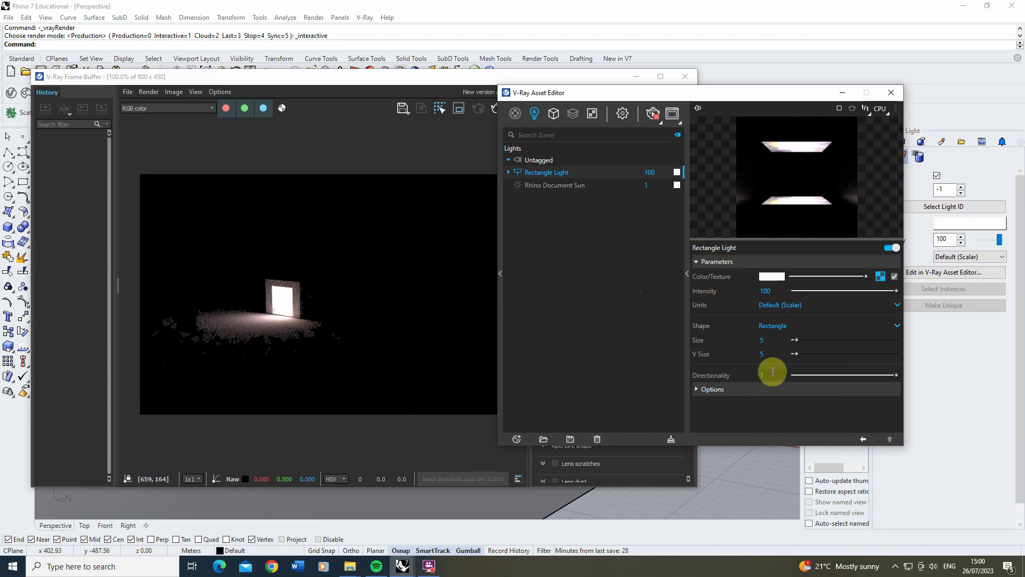
Step: Set the rectangle light's intensity to 1
left_click(766, 290)
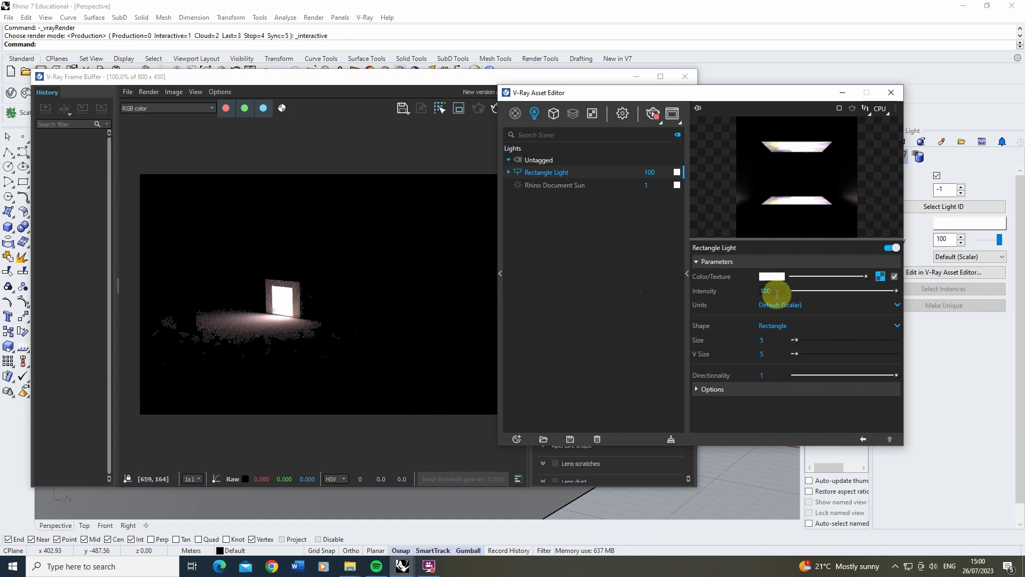
left_click_drag(769, 291, 707, 288)
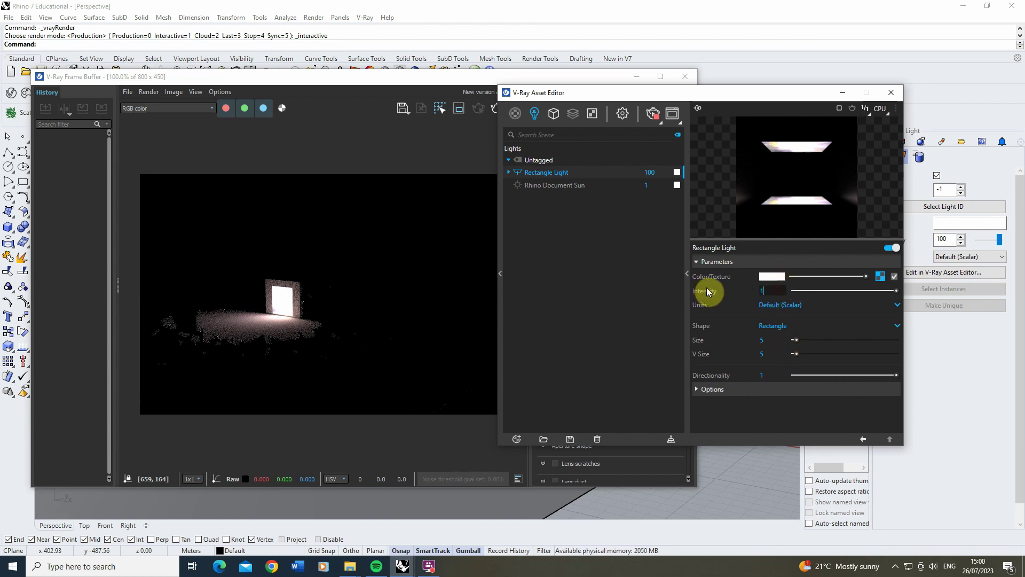
type("1")
key("Return")
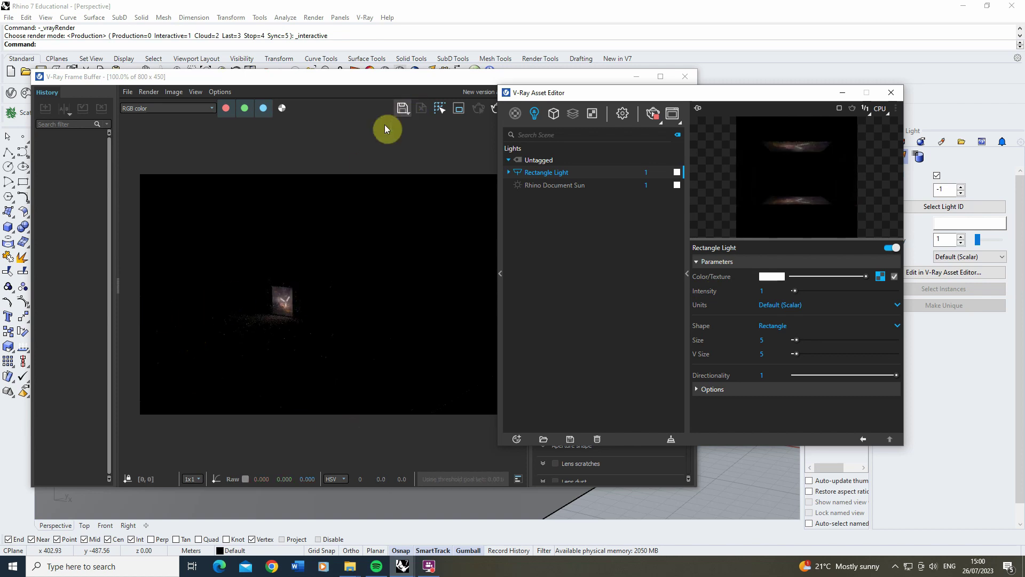
Step: Zoom the perspective view in on the box so the projected image fills more of the interactive render, and reposition the render window
left_click_drag(358, 78, 595, 82)
scroll(219, 335, "up", 5)
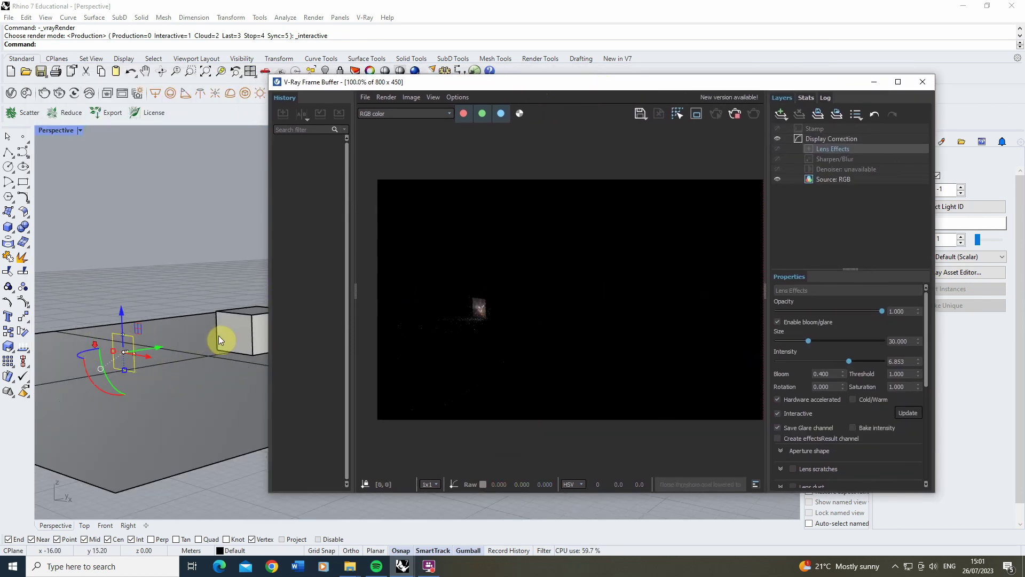
scroll(162, 340, "up", 3)
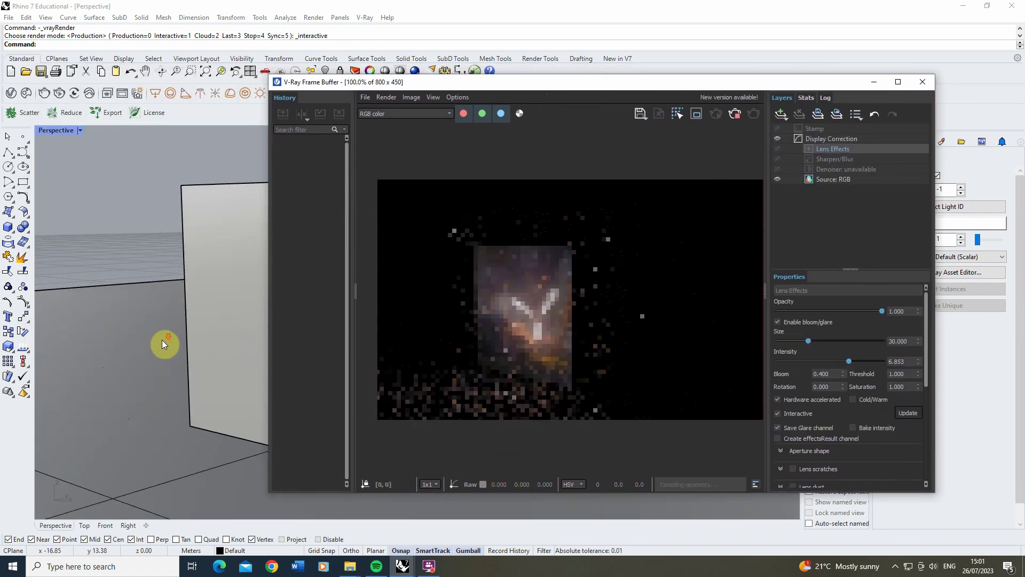
left_click_drag(582, 88, 356, 91)
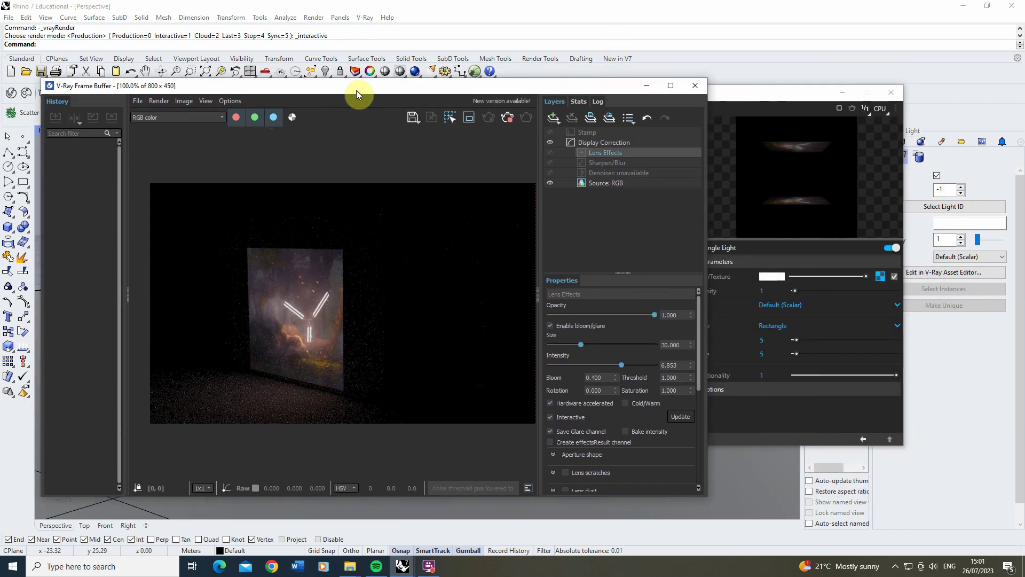
Step: Try directionality values of 0.99 and 0.997 on the rectangle light to soften the projected image
left_click(777, 93)
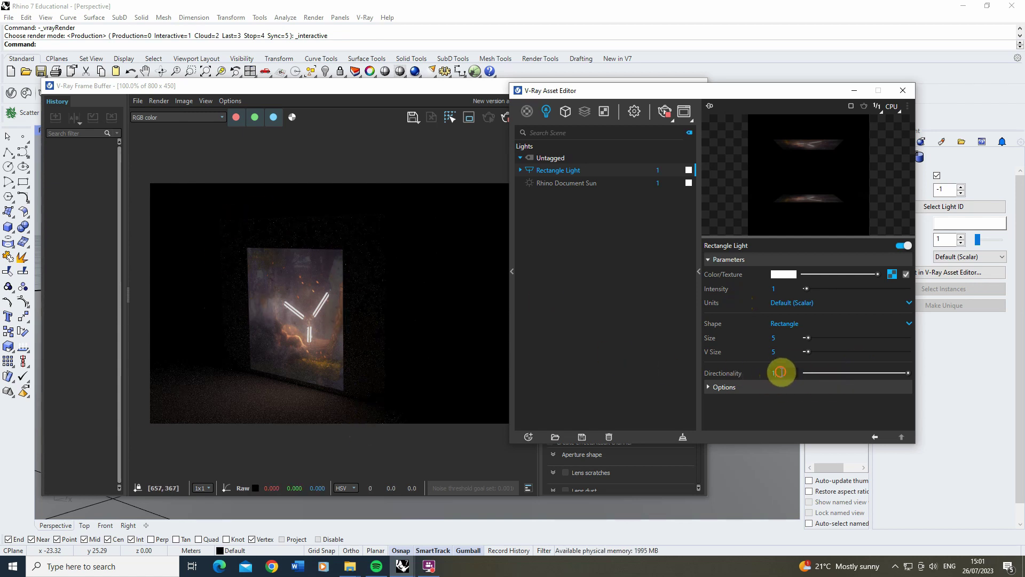
double_click(779, 373)
type("0.")
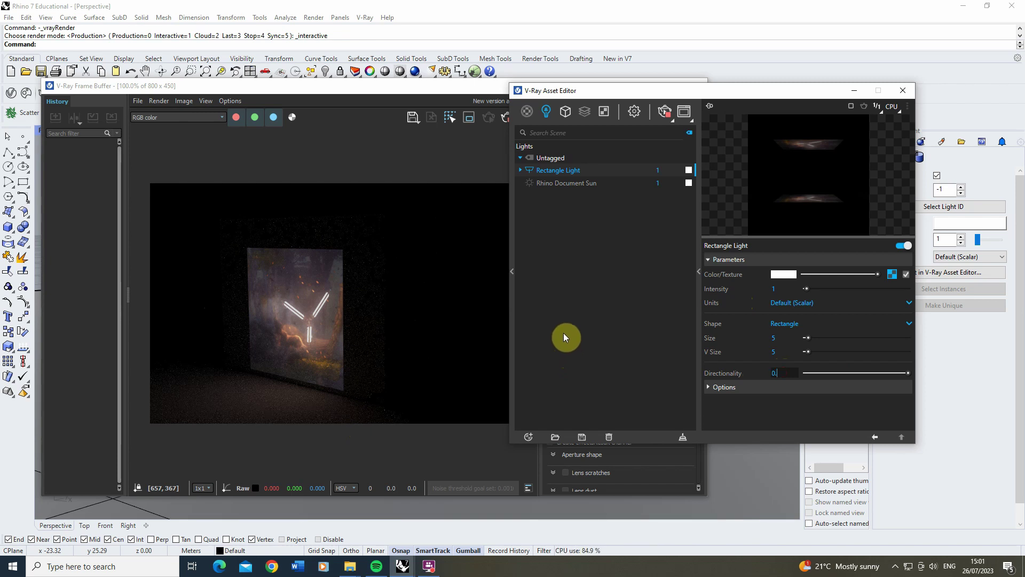
type("99")
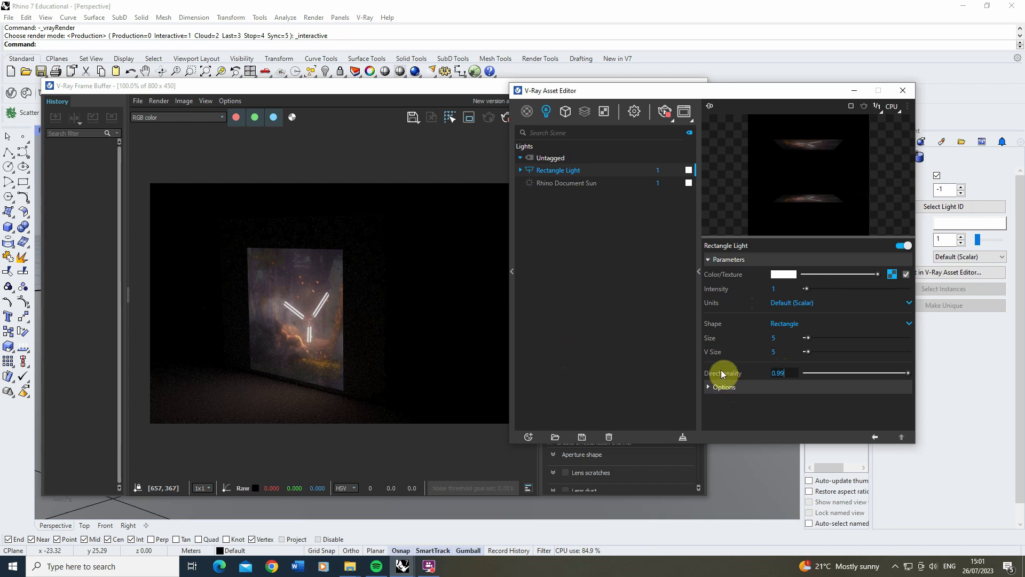
key("Return")
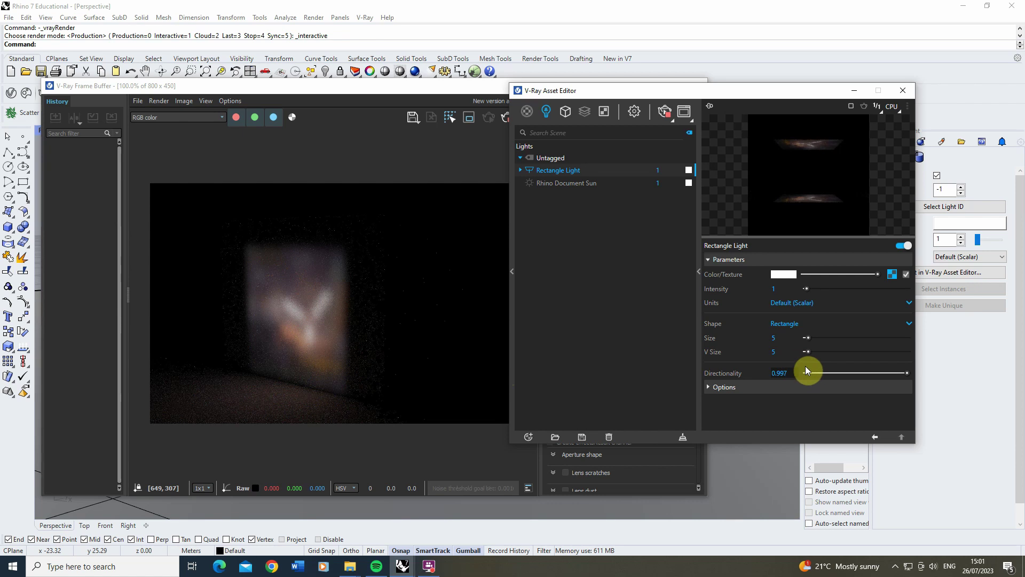
key("Return")
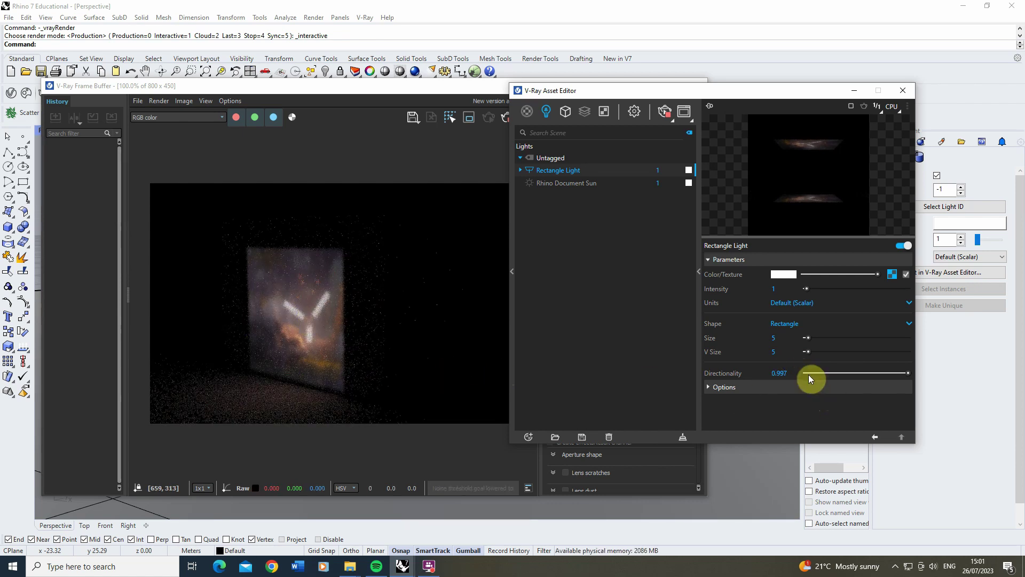
Step: Compare a directionality of 0.999 with 0.998 on the rectangle light
double_click(780, 373)
type("0.999")
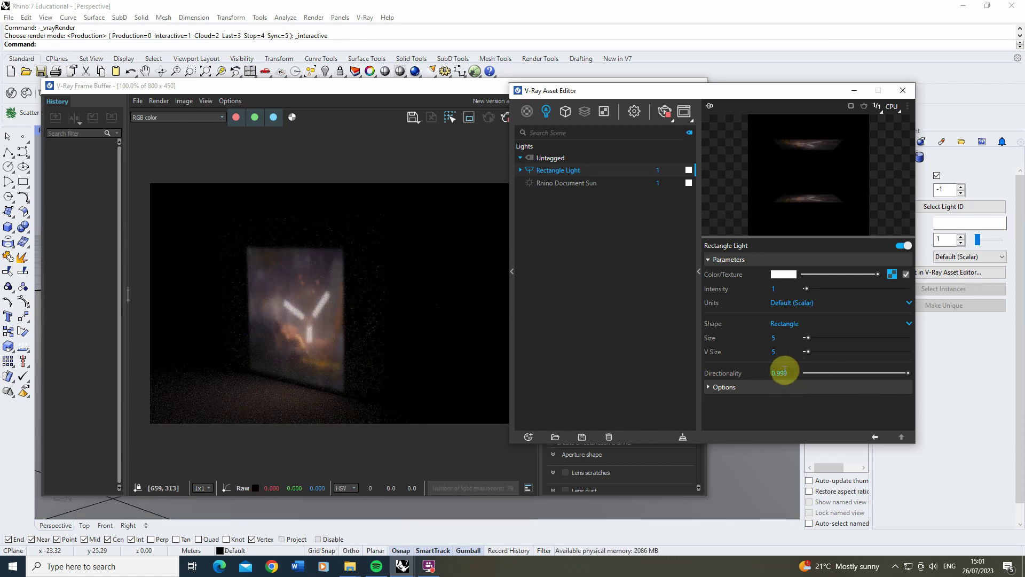
key("Return")
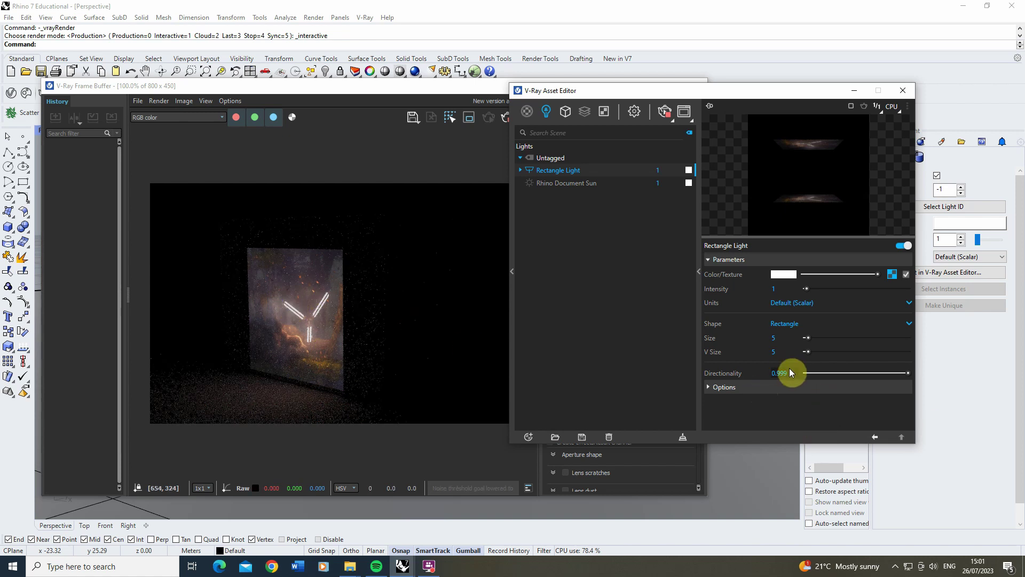
left_click(791, 373)
key("BackSpace")
type("8")
key("Return")
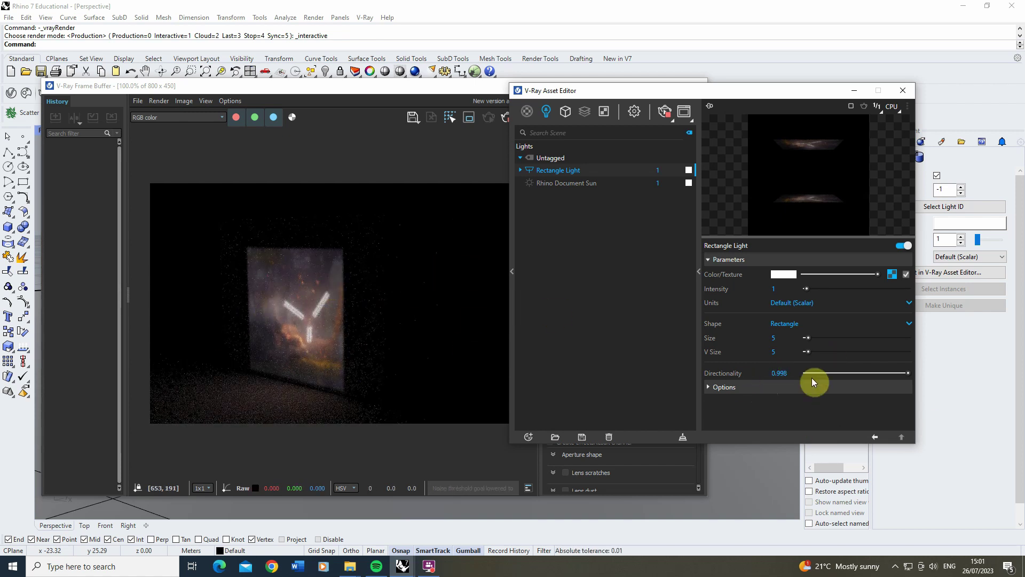
Step: Set the rectangle light's directionality to 0.999 for a sharp projection
left_click(795, 372)
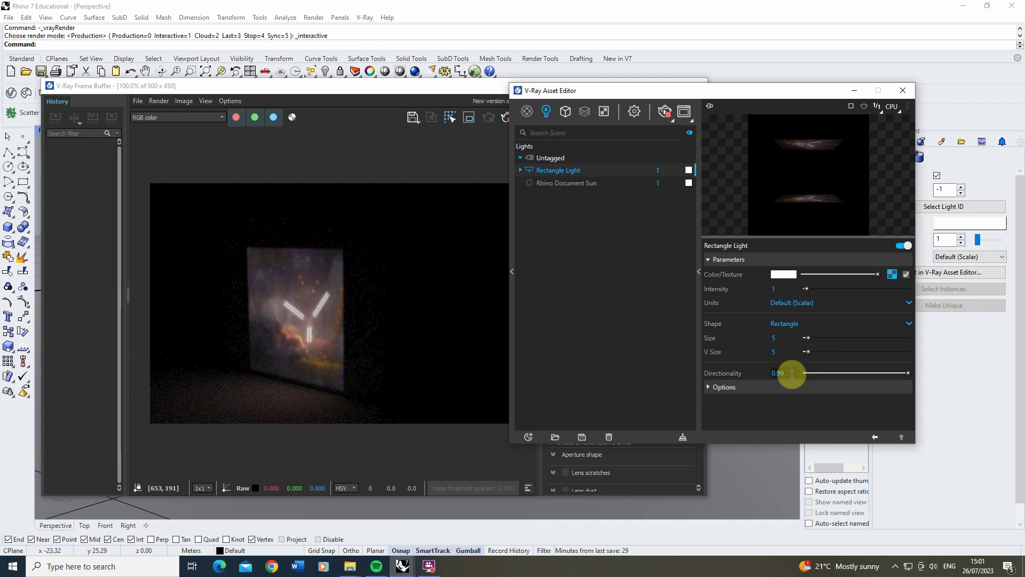
key("BackSpace")
type("9")
key("Return")
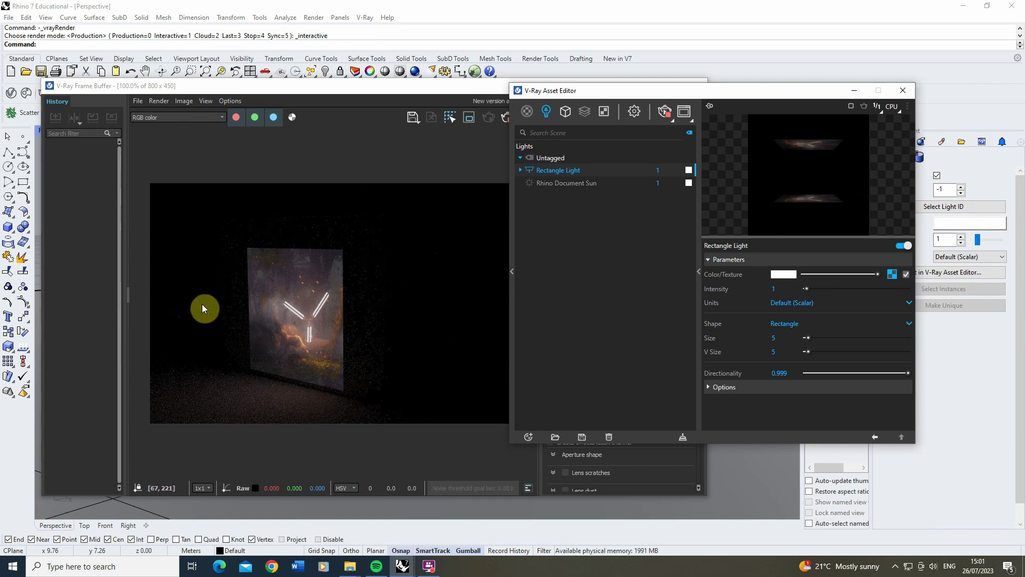
Step: Raise the rectangle light's intensity to 2 to brighten the projection on the box
double_click(775, 289)
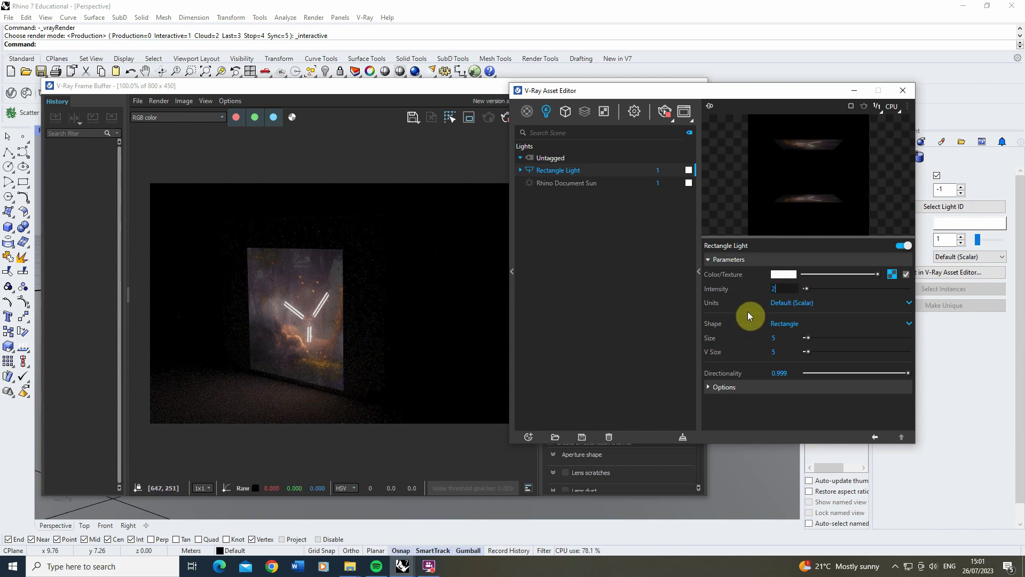
type("2")
key("Return")
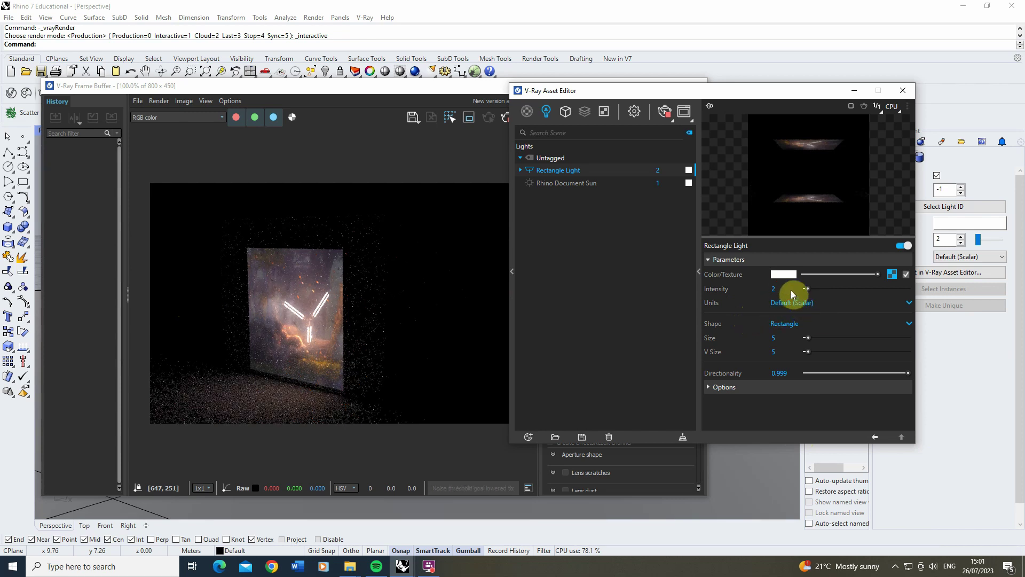
double_click(790, 289)
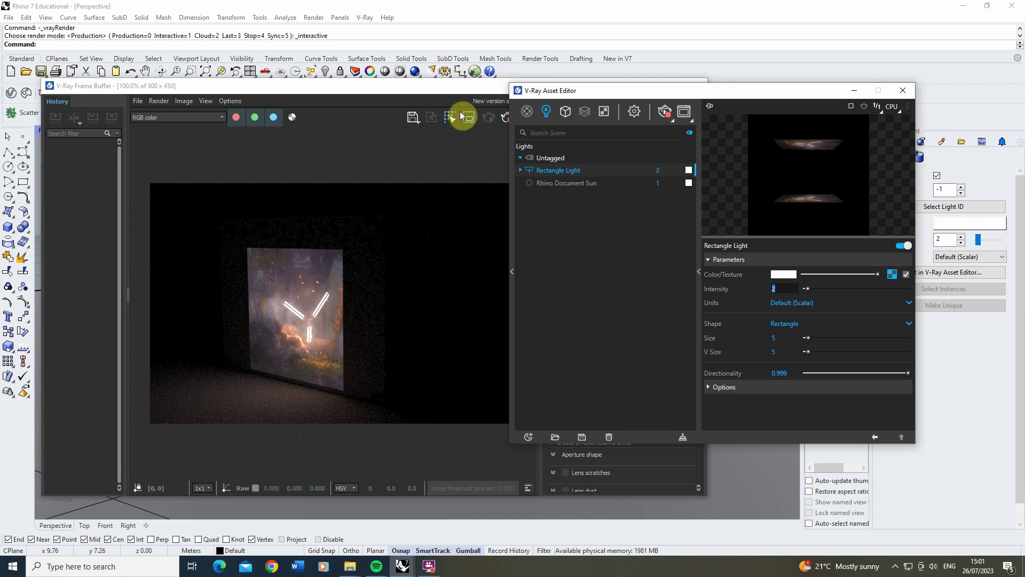
Step: Stop the interactive render and minimise the Asset Editor and Frame Buffer windows to return to the model
left_click_drag(469, 86, 502, 74)
left_click(542, 107)
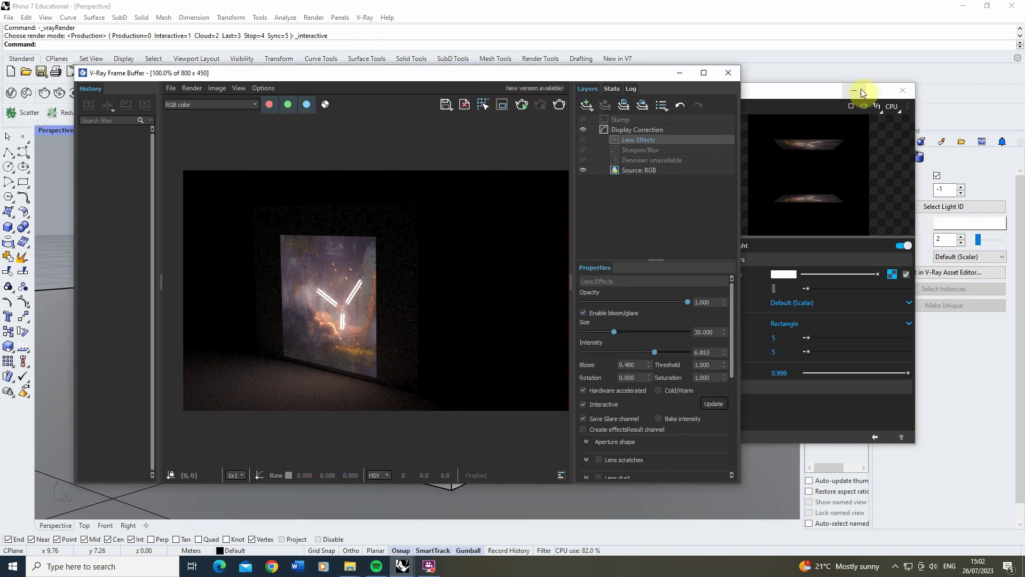
left_click(856, 91)
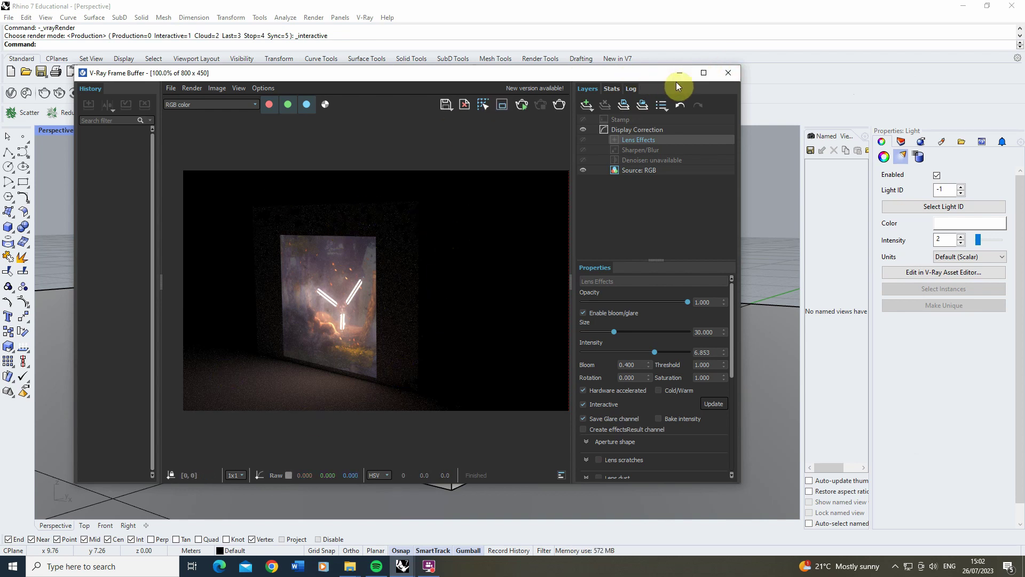
left_click(680, 73)
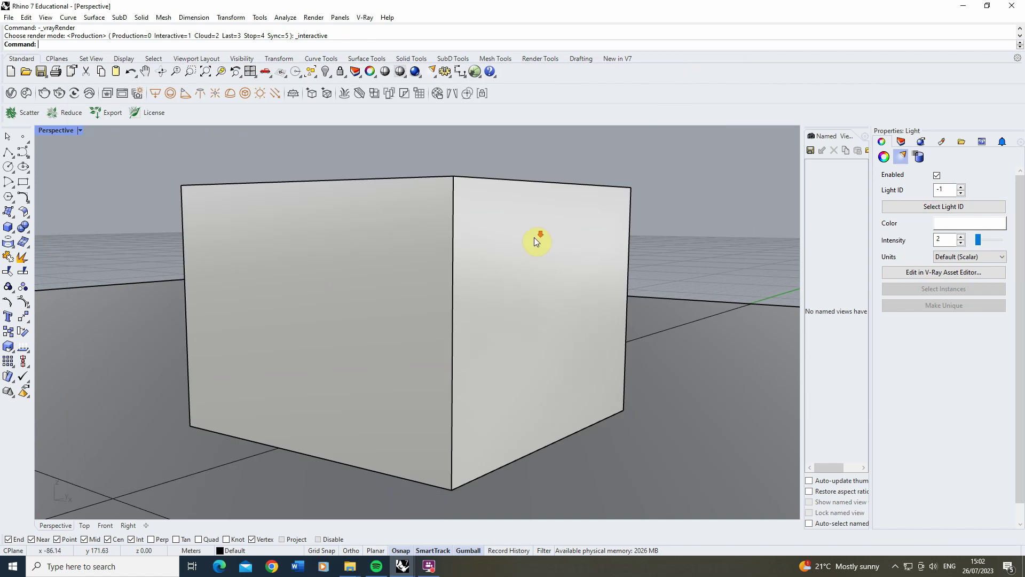
Step: Nudge the rectangle light slightly upwards and copy it about 1.31 m towards the box, using its lower corner as base point
scroll(534, 237, "down", 5)
scroll(141, 304, "up", 3)
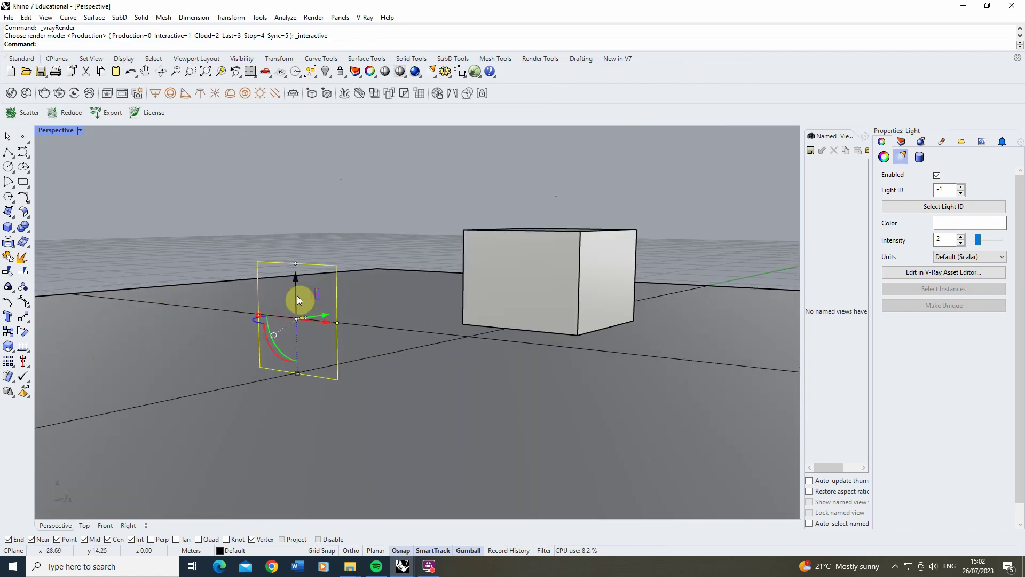
left_click_drag(297, 296, 298, 298)
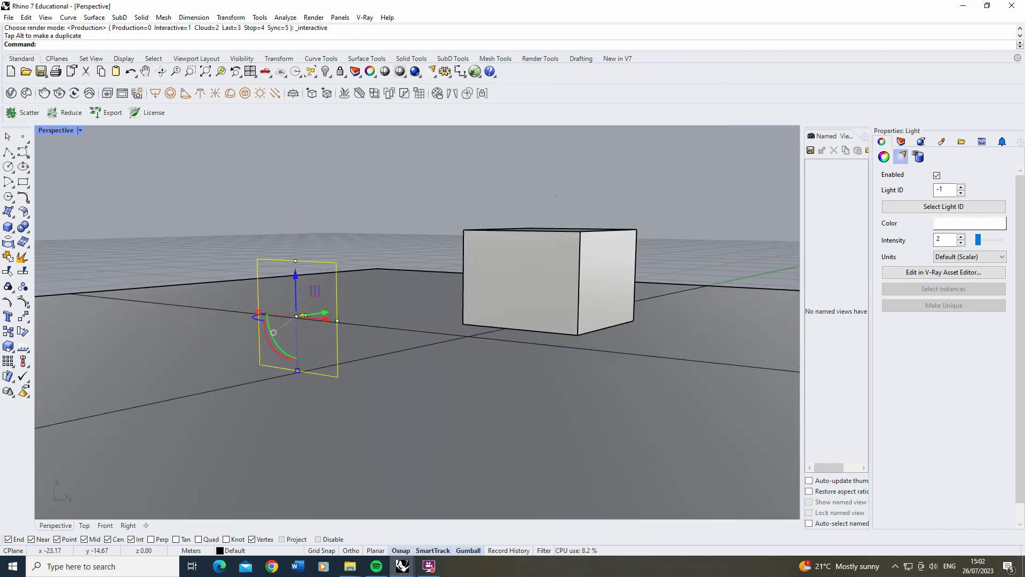
left_click(10, 334)
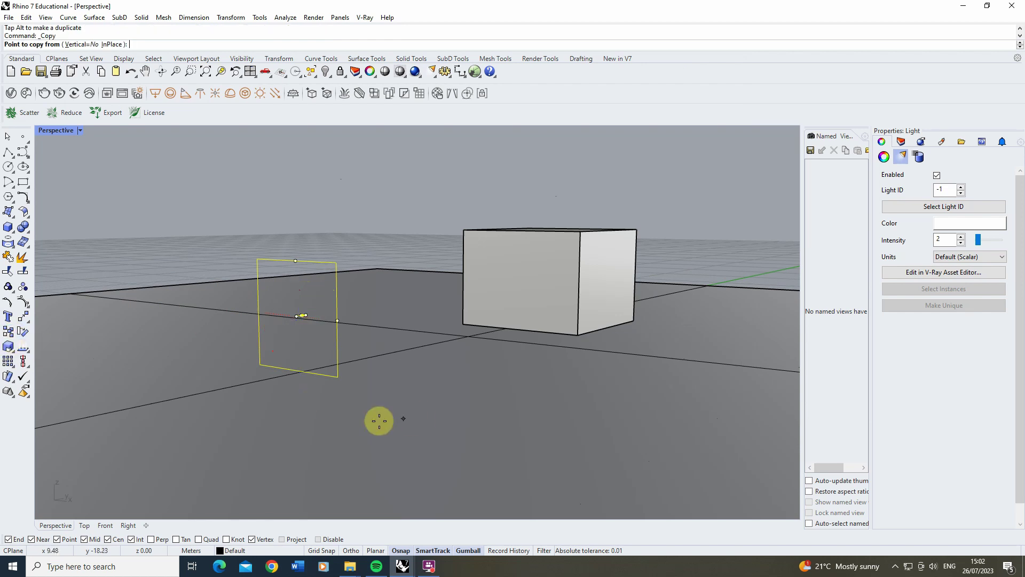
left_click(338, 377)
left_click(355, 374)
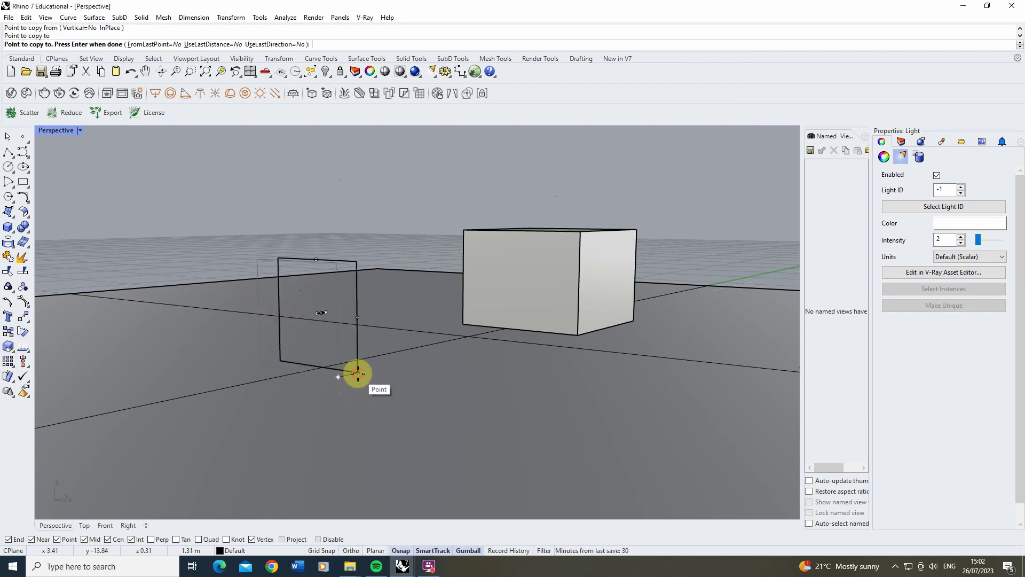
right_click(362, 337)
Step: Check the light list in the Asset Editor, and make the copied rectangle light nearer the box unique
left_click(364, 210)
right_click_drag(354, 224, 310, 223)
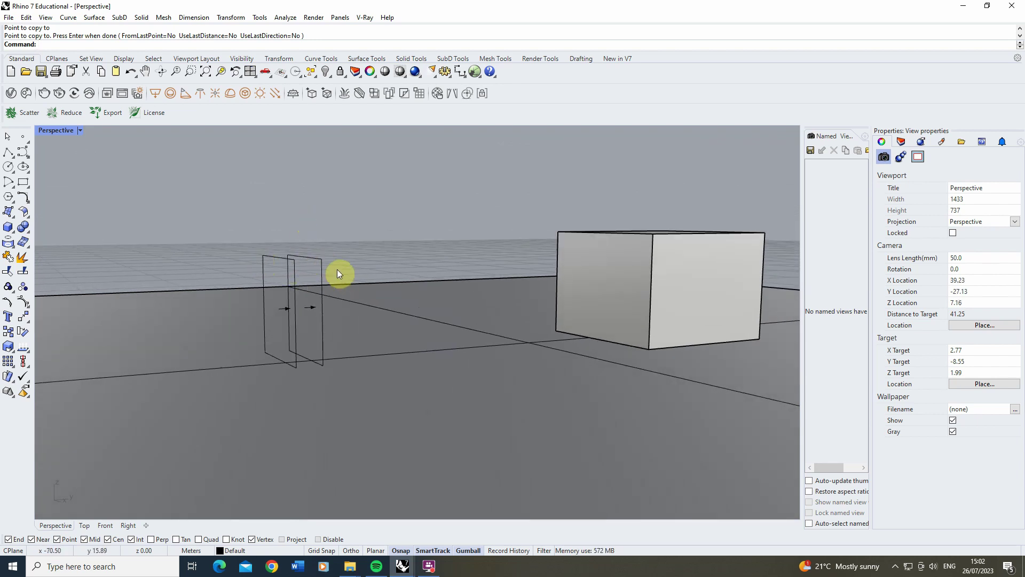
left_click(9, 95)
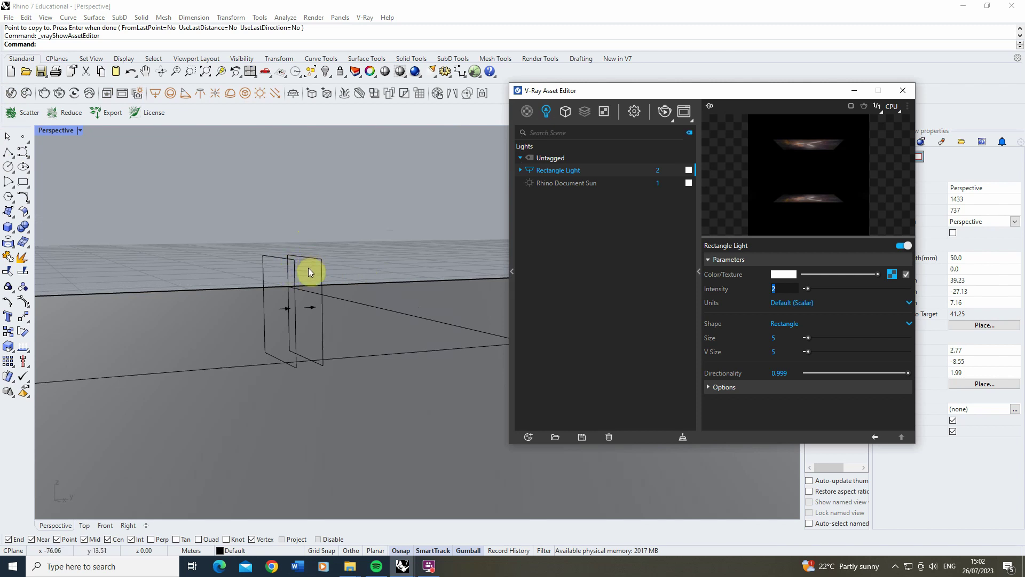
right_click_drag(309, 269, 264, 242)
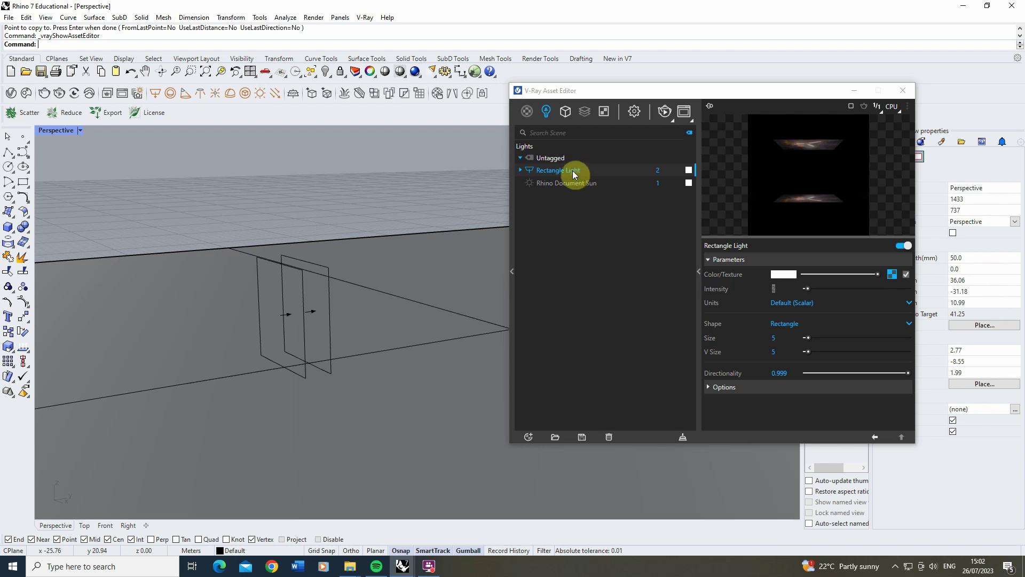
left_click(328, 267)
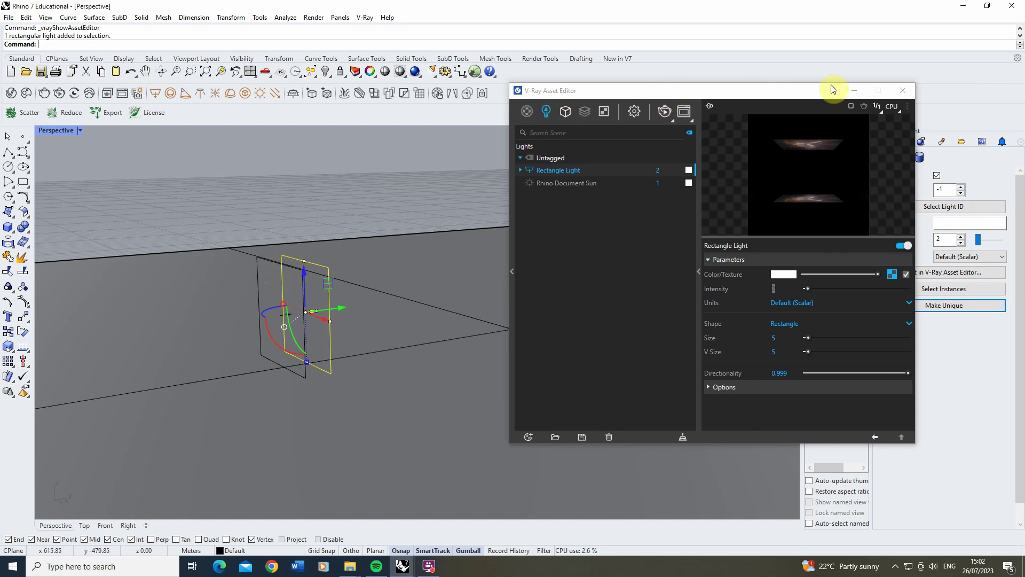
left_click(853, 90)
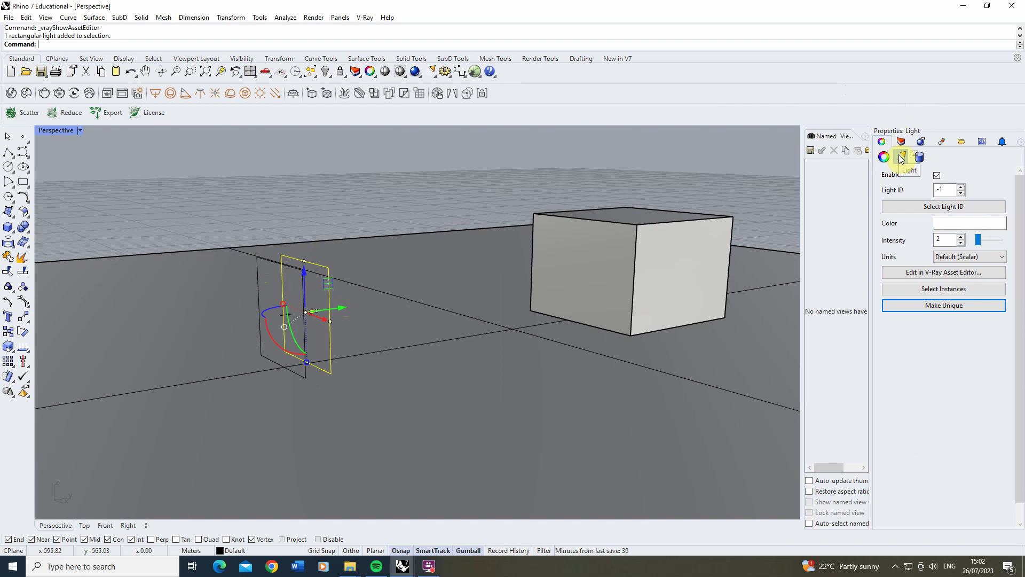
left_click(940, 306)
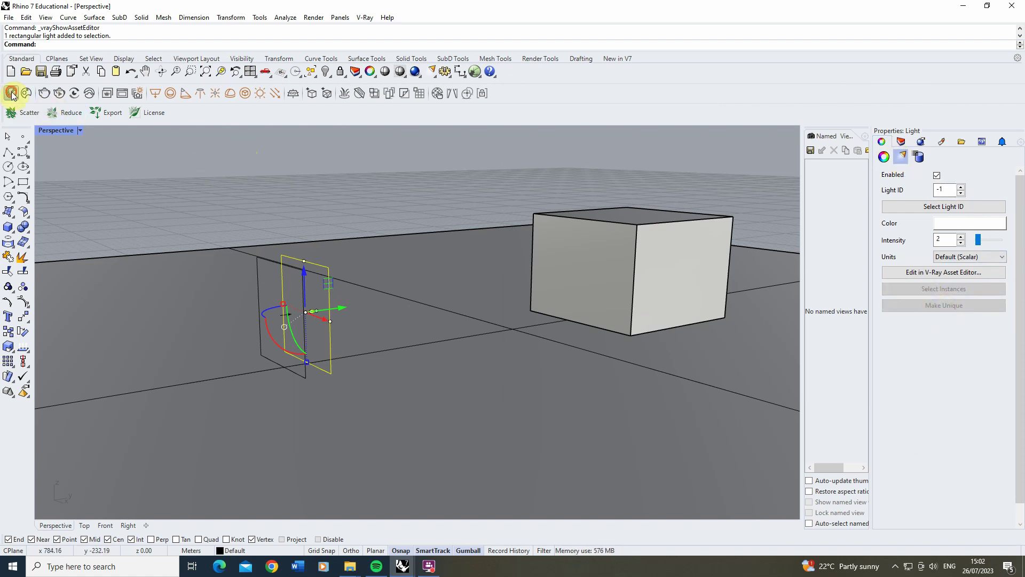
Step: Reopen the Asset Editor and compare the parameters of the original and copied rectangle lights, leaving Rectangle Light#1 selected
left_click(12, 95)
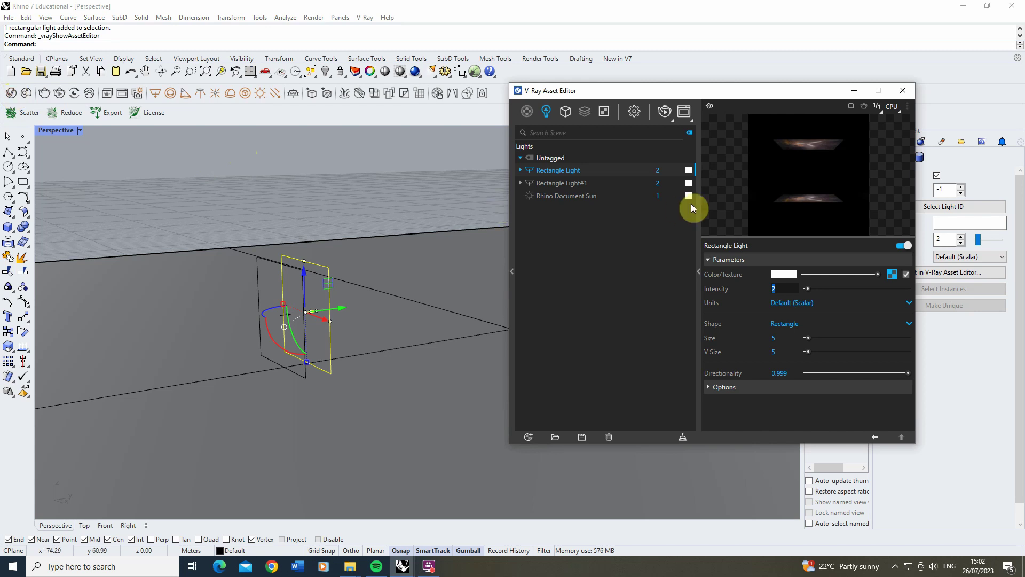
left_click(573, 172)
left_click(573, 184)
left_click(575, 172)
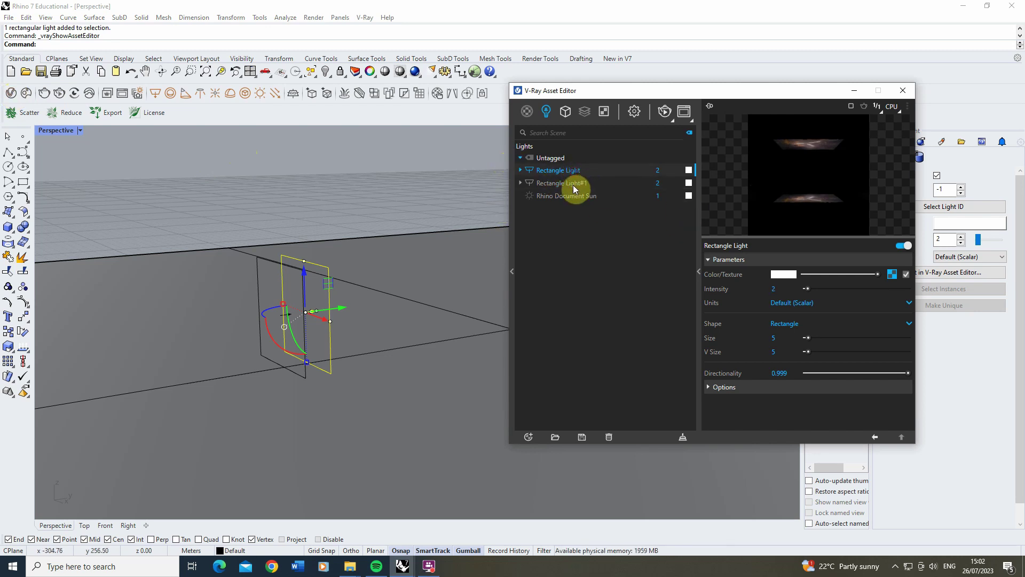
left_click(593, 183)
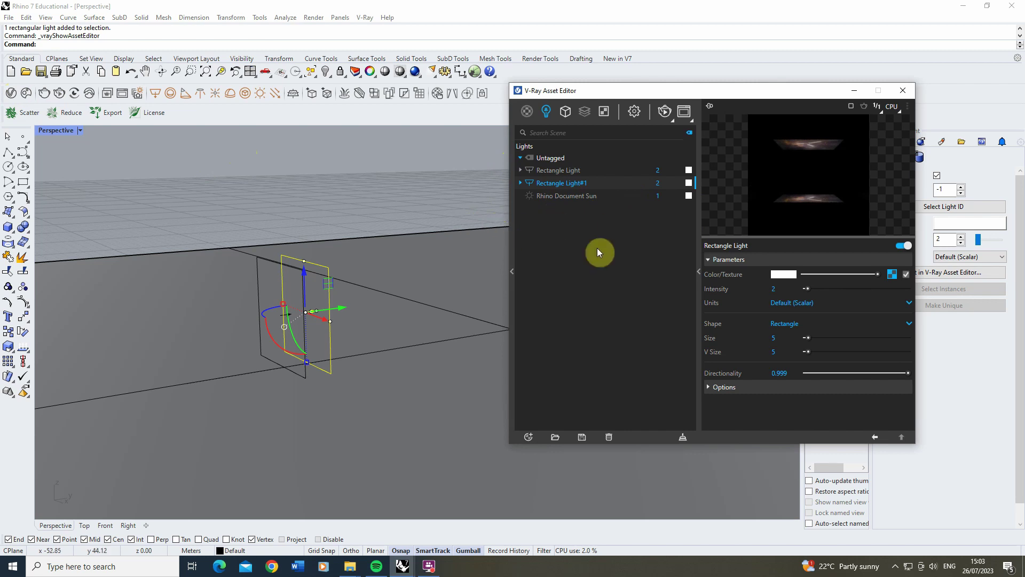
Step: Start an interactive render and arrange the Frame Buffer and Asset Editor windows so the render and Rectangle Light#1's parameters are both visible
right_click_drag(339, 270, 320, 251)
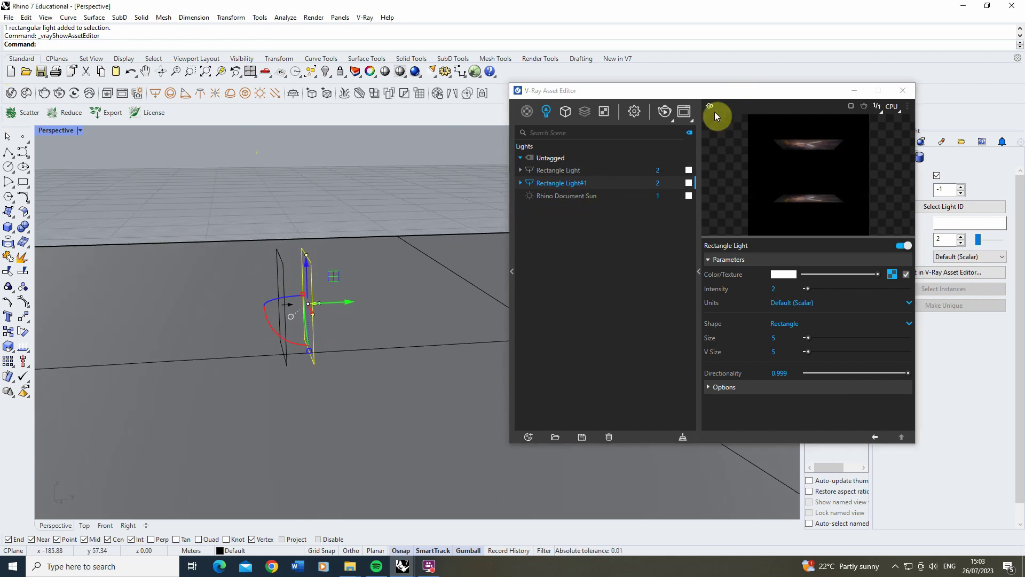
left_click_drag(674, 95, 567, 109)
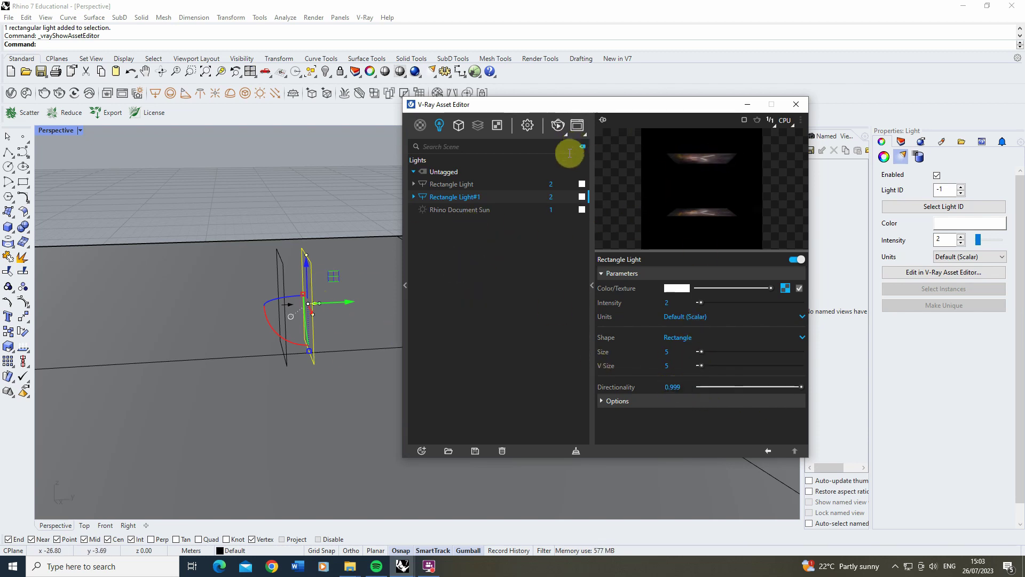
right_click_drag(239, 264, 369, 244)
mouse_move(319, 265)
right_mouse_down()
mouse_move(337, 259)
mouse_move(313, 248)
right_mouse_up()
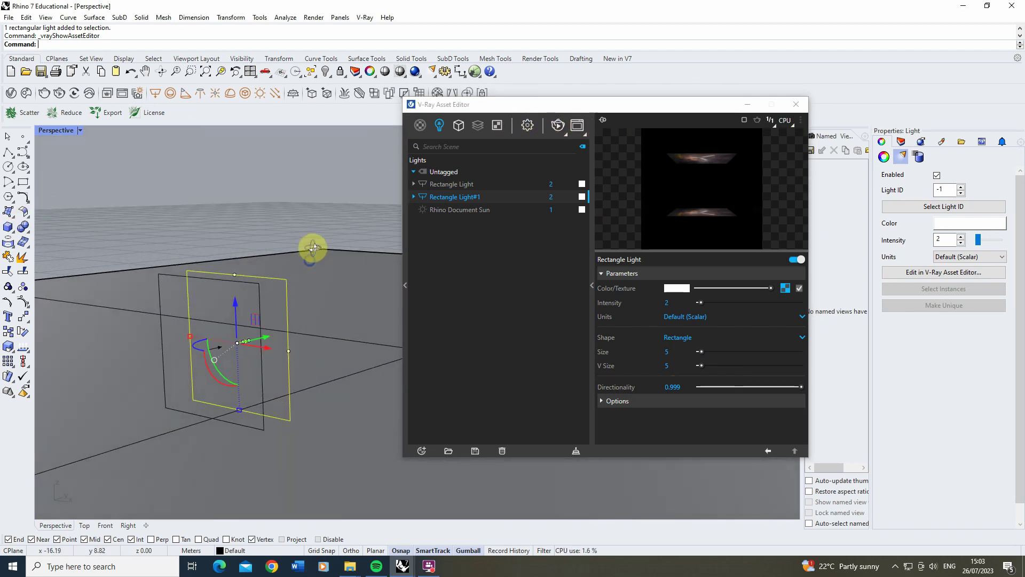
left_click(558, 125)
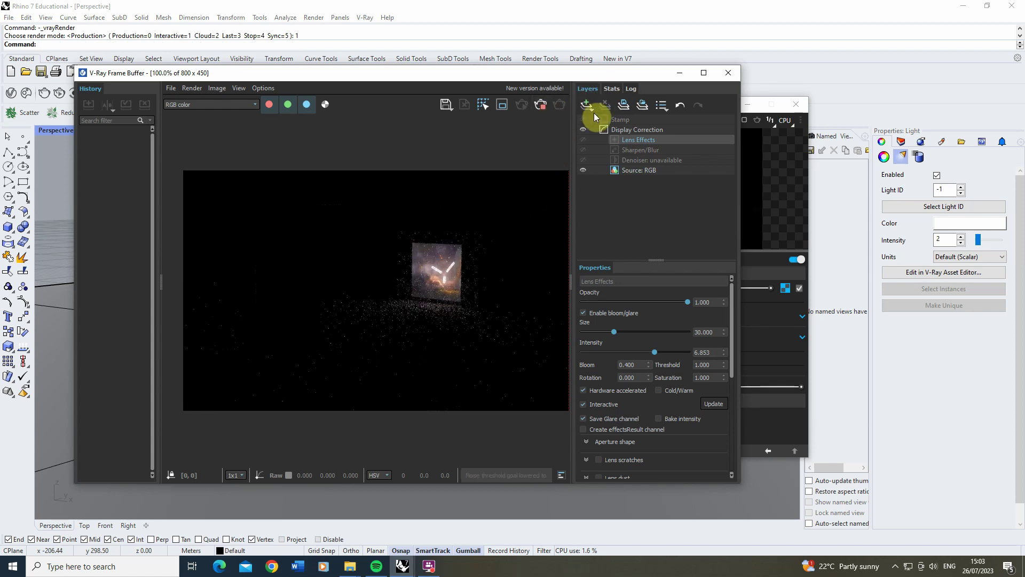
left_click_drag(498, 79, 443, 70)
left_click(720, 108)
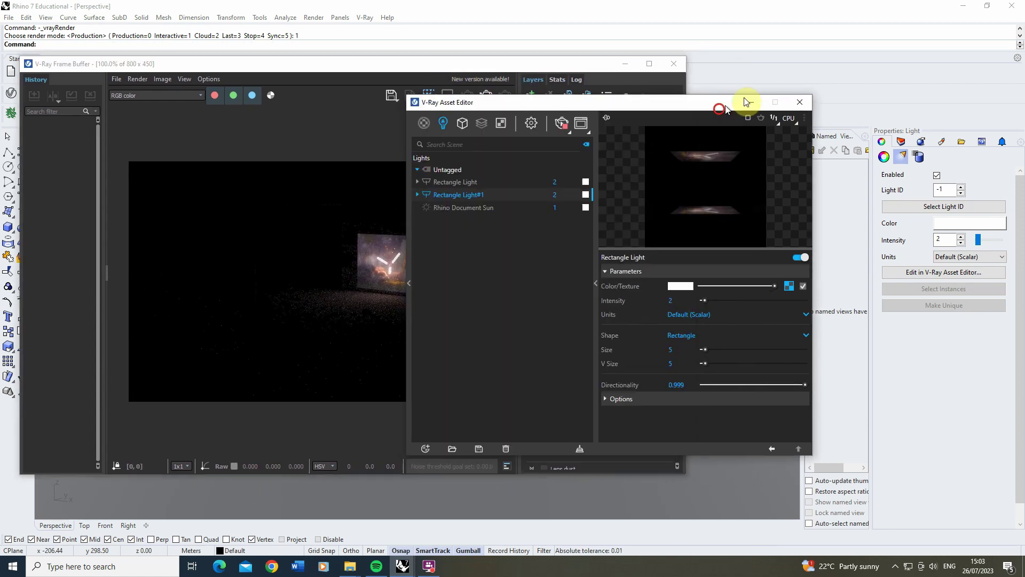
left_click_drag(746, 101, 833, 83)
Step: Set the directionality of Rectangle Light#1 to 0.5
left_click(769, 366)
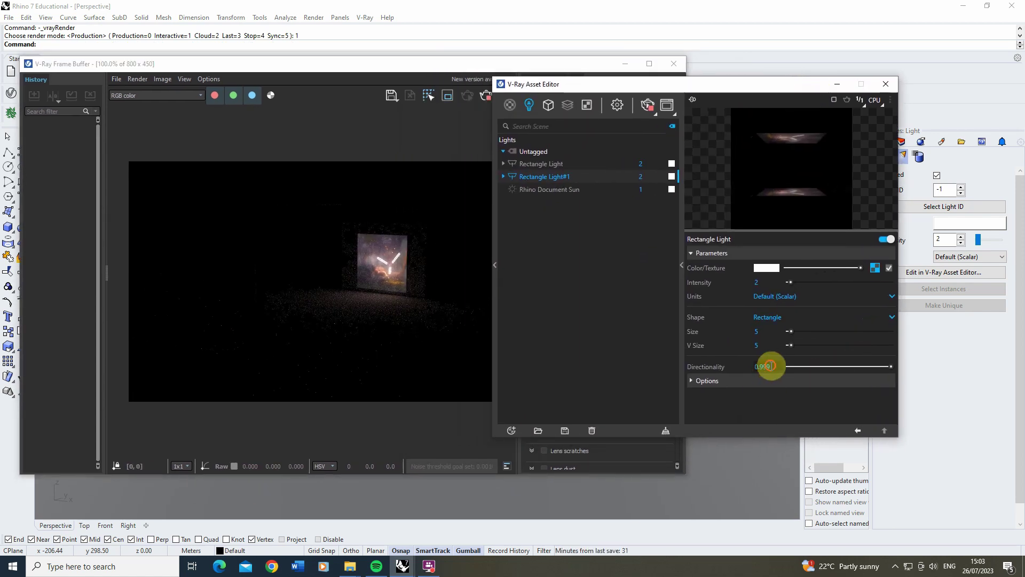
type("0.5")
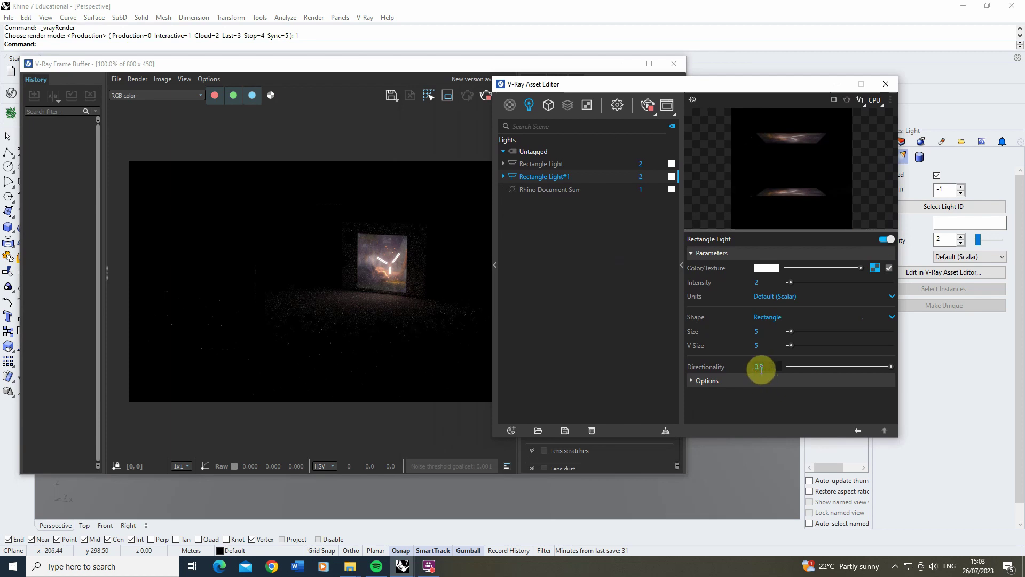
key("Return")
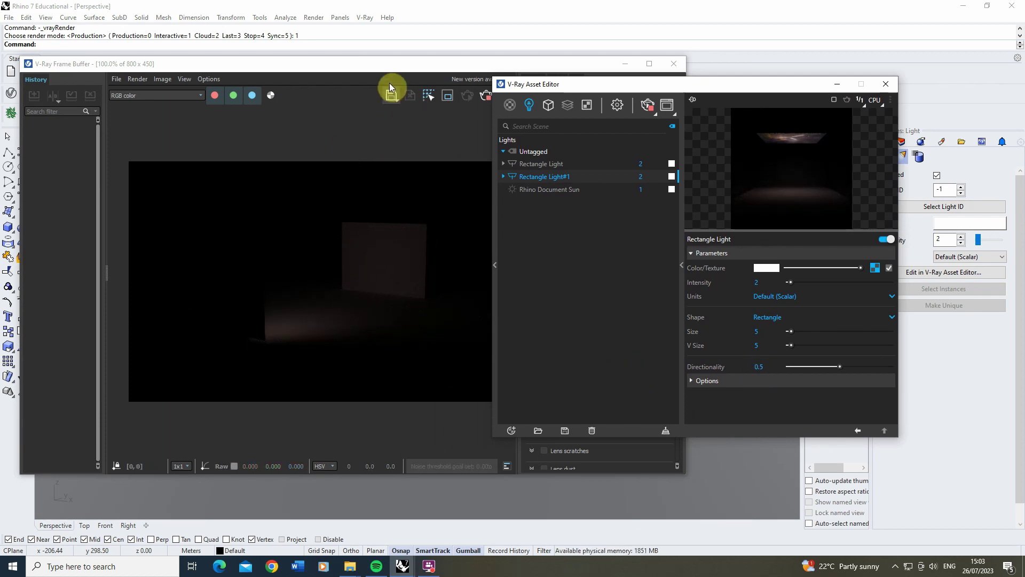
Step: Uncover the viewport and select each rectangle light in turn to examine how one light blocks the other in the render
left_click(347, 73)
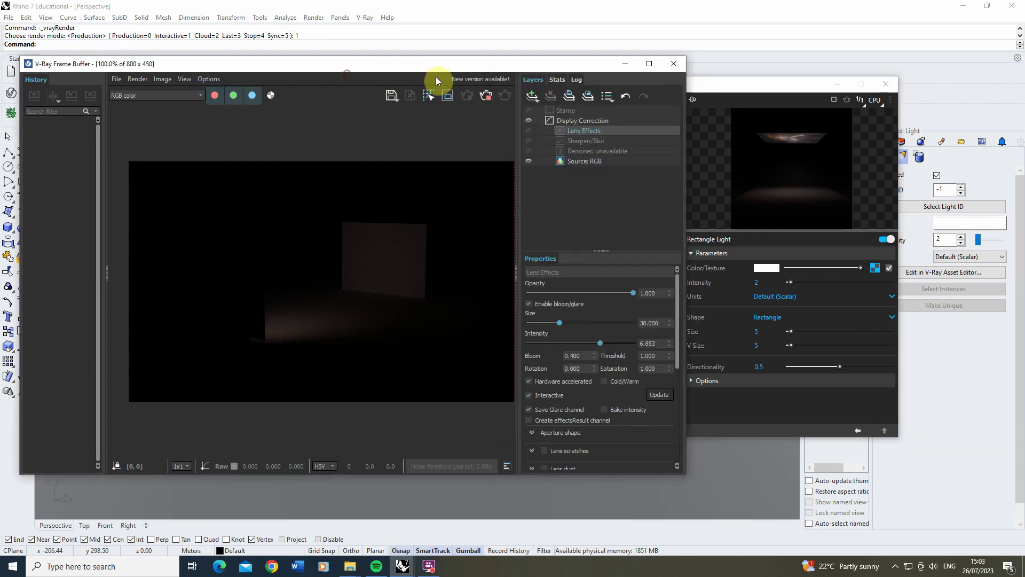
left_click_drag(437, 78, 768, 96)
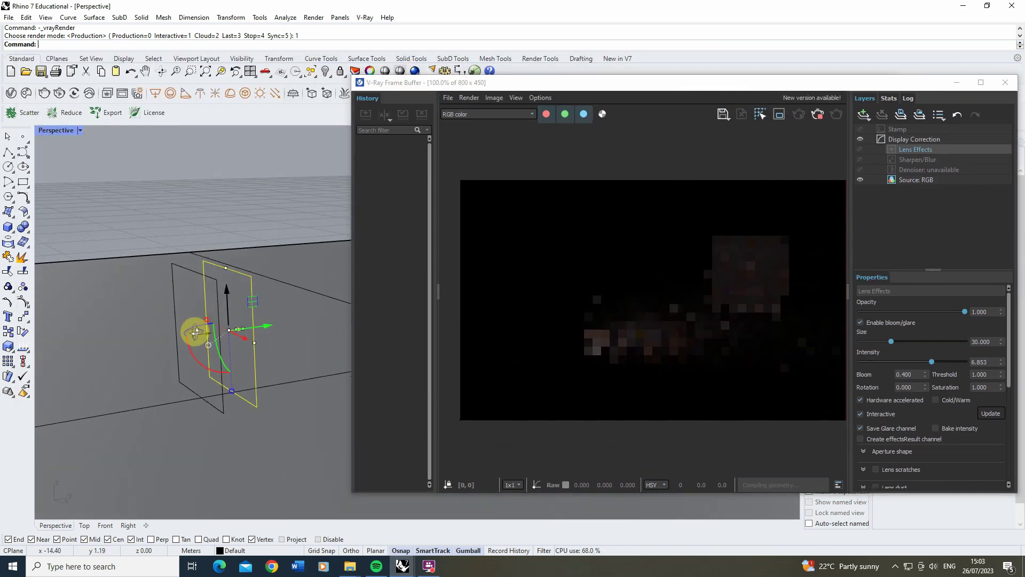
right_click_drag(196, 333, 180, 392)
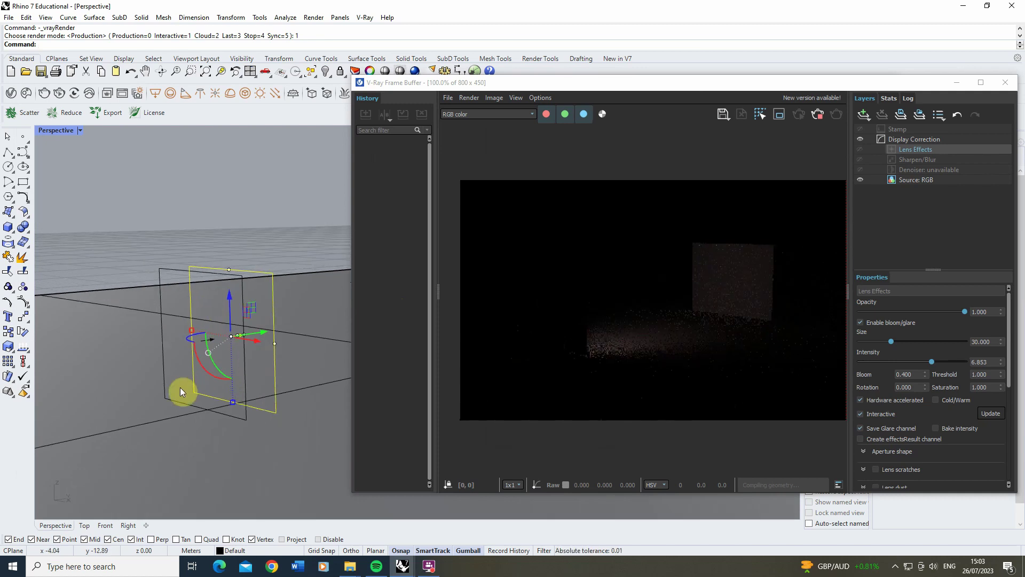
scroll(181, 387, "up", 3)
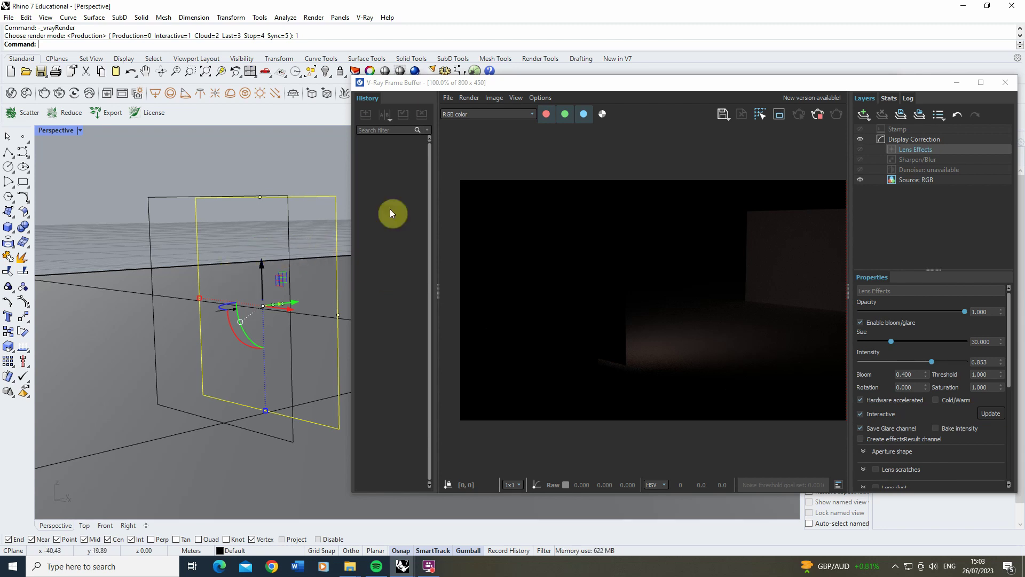
left_click(160, 199)
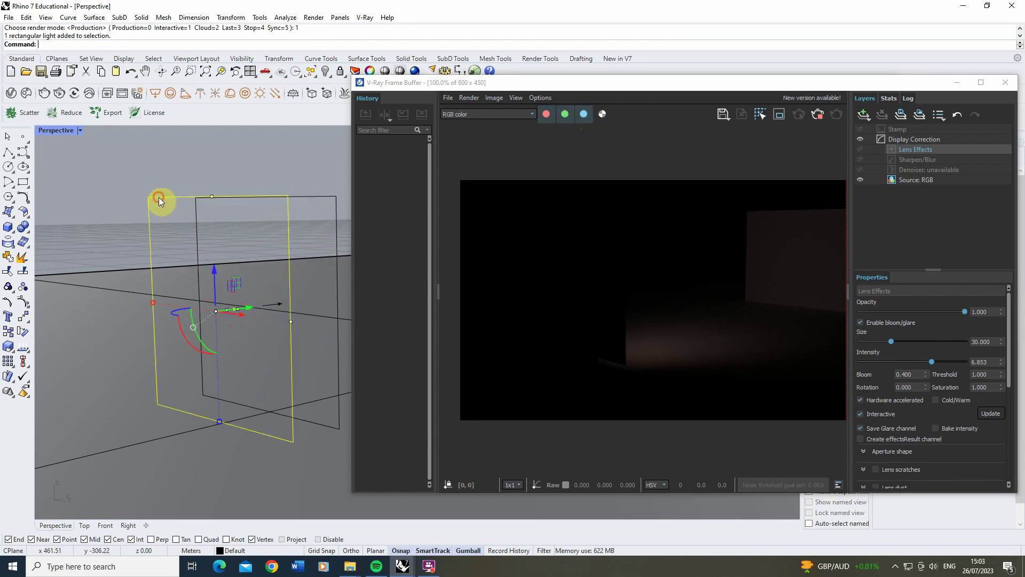
left_click(228, 166)
left_click(323, 197)
Step: Enable the Invisible option for both Rectangle Light#1 and the original Rectangle Light
left_click_drag(588, 83, 382, 75)
left_click(819, 85)
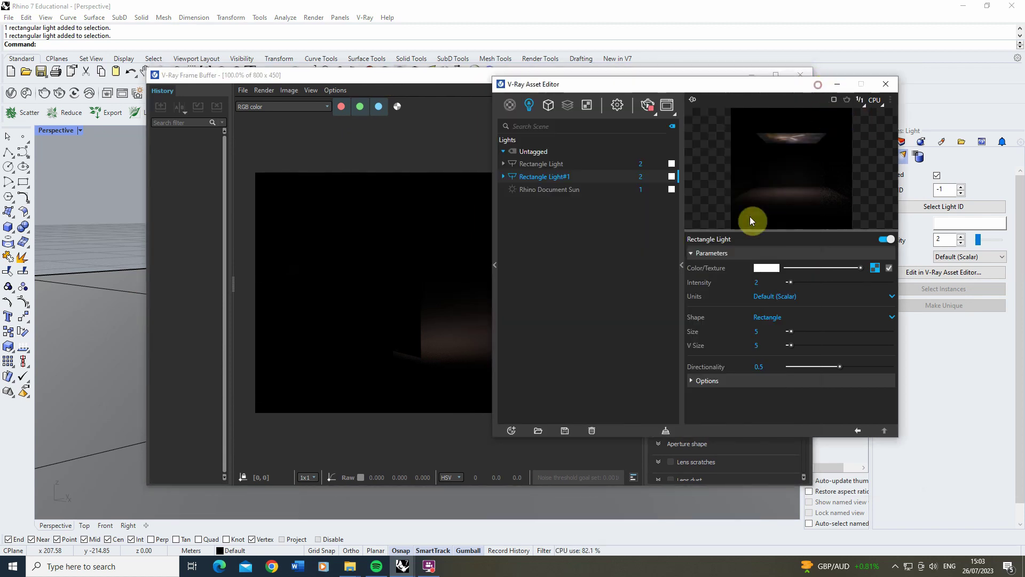
left_click(725, 379)
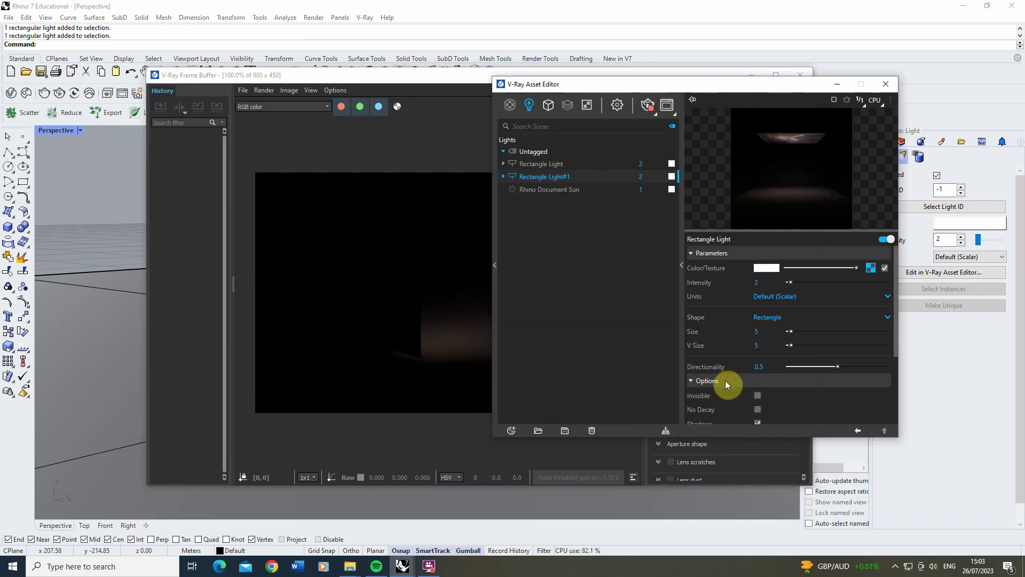
left_click(758, 396)
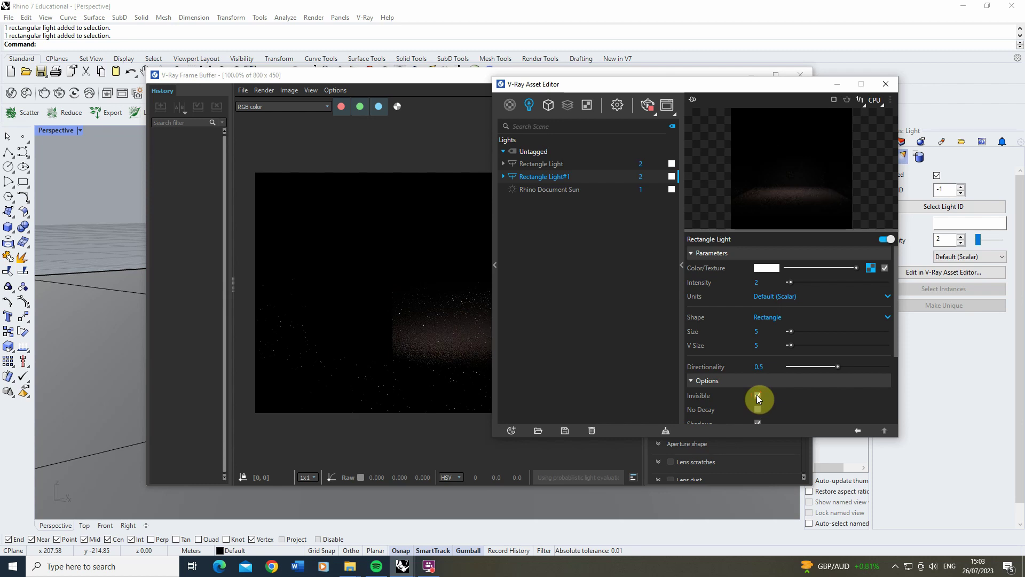
left_click(555, 163)
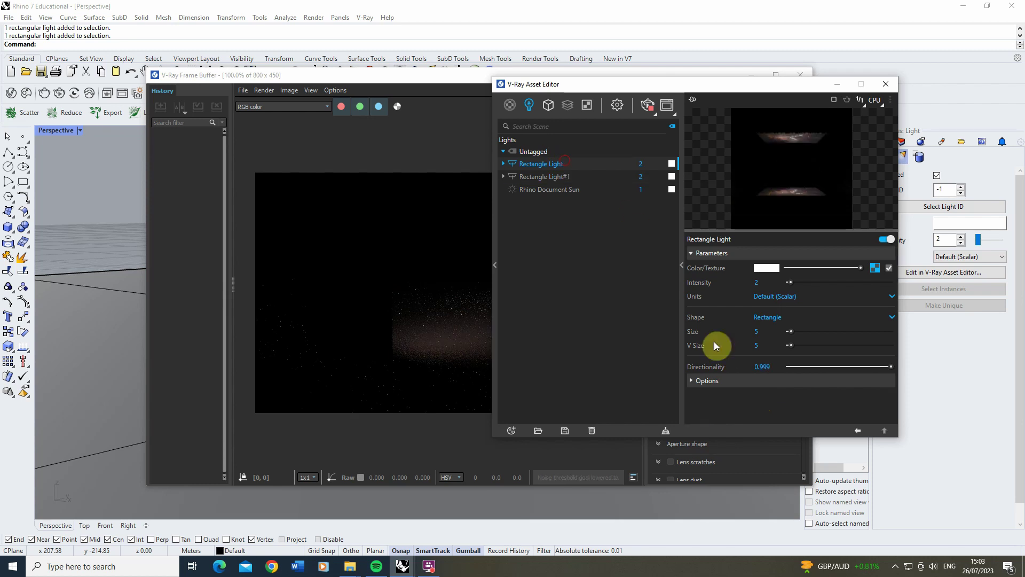
left_click(711, 380)
left_click(758, 395)
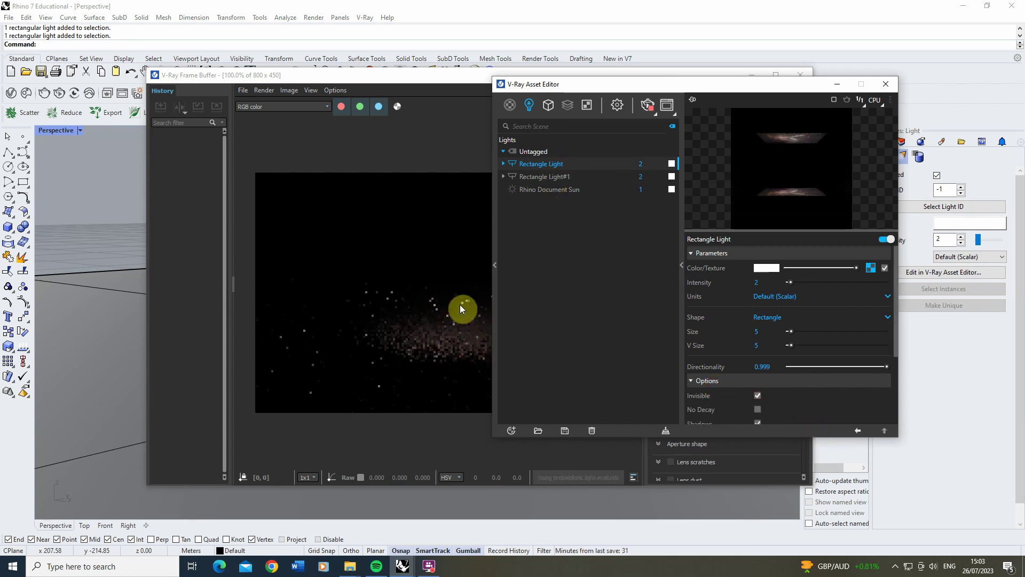
Step: Frame the box more closely and examine the projected image and surrounding glow in the interactive render
left_click_drag(388, 76, 599, 76)
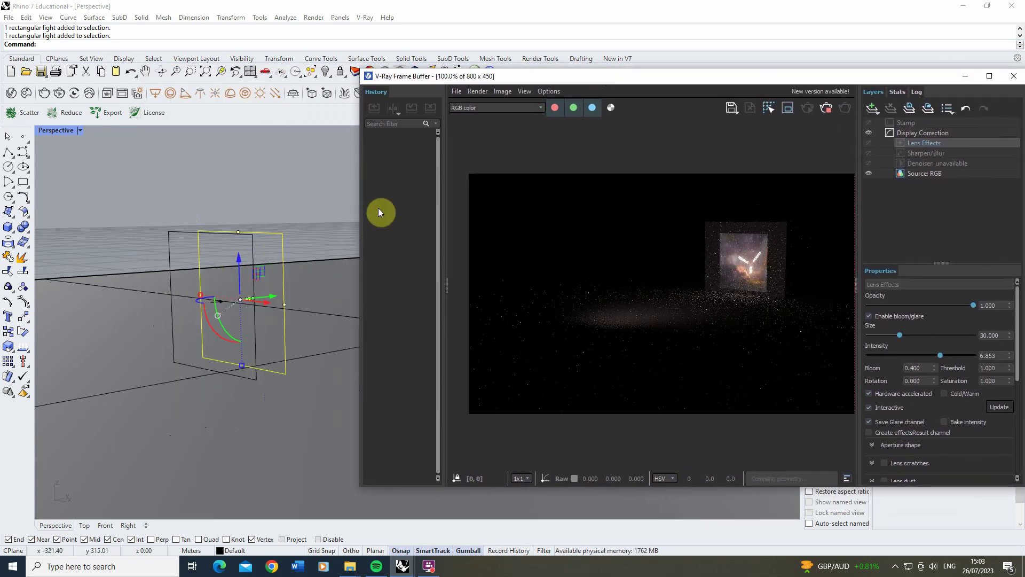
scroll(328, 212, "up", 3)
right_click_drag(297, 235, 222, 278)
left_click_drag(600, 75, 346, 84)
mouse_move(880, 107)
left_mouse_down()
mouse_move(793, 82)
mouse_move(866, 96)
left_mouse_up()
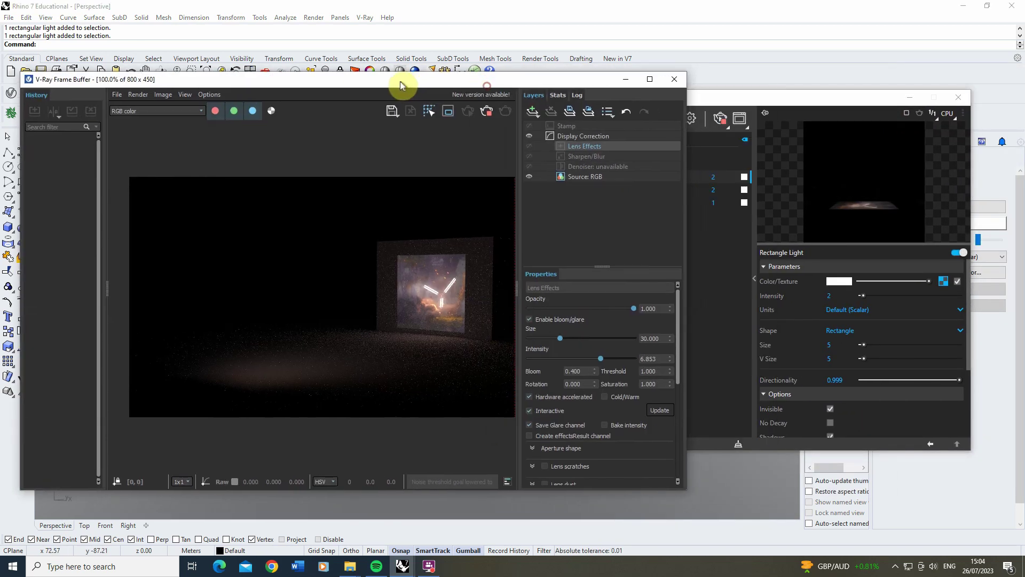
left_click_drag(400, 81, 309, 76)
left_click(753, 98)
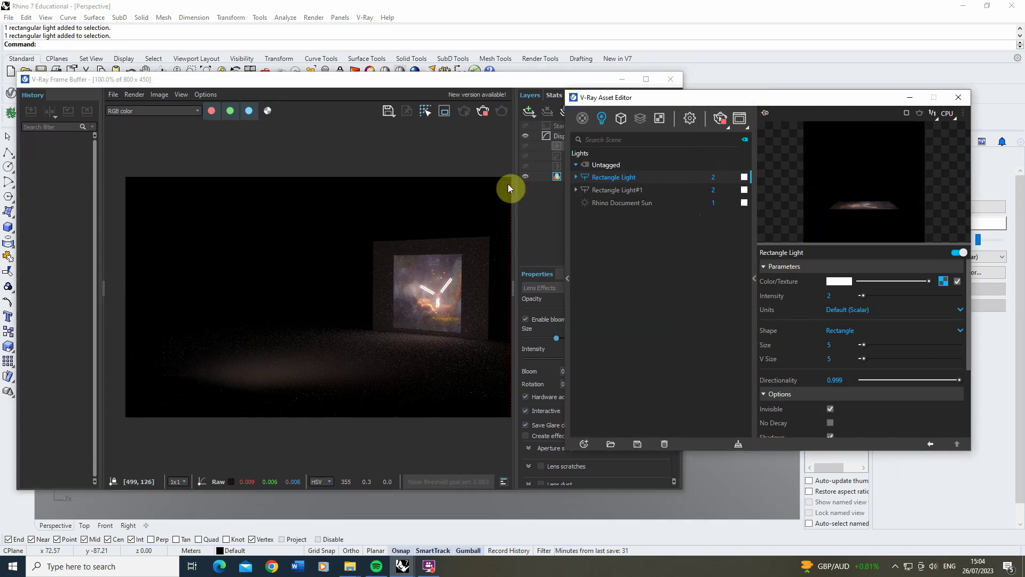
Step: Set the directionality of Rectangle Light#1 to 0.9
left_click(639, 191)
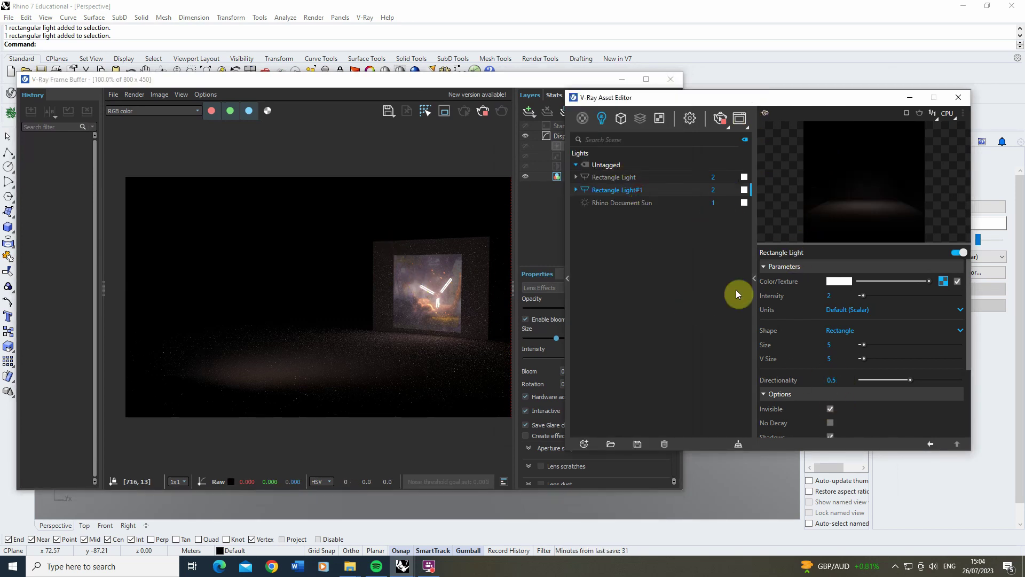
double_click(840, 378)
type("9")
key("Return")
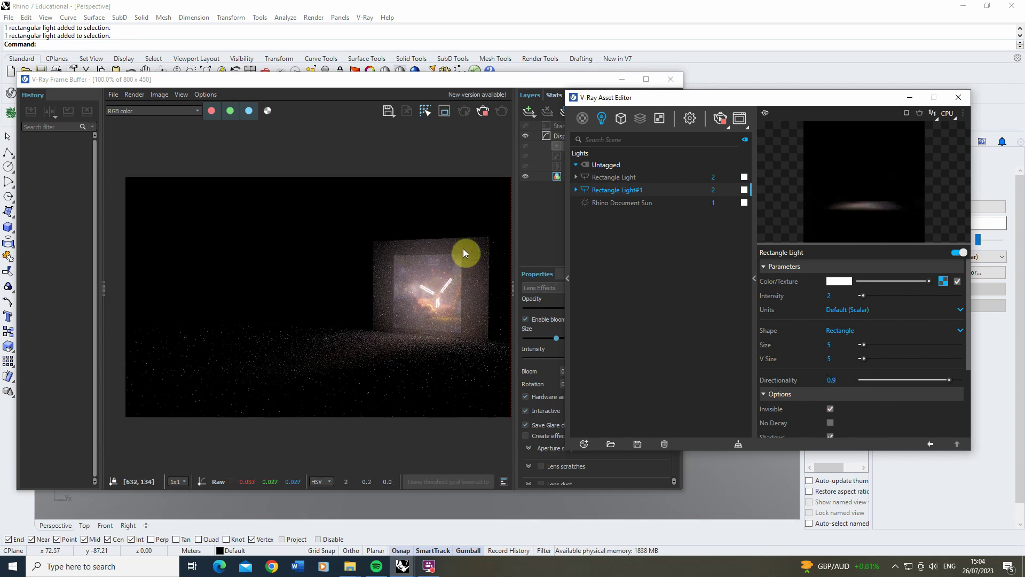
Step: Set Rectangle Light#1's intensity to 1 and its directionality to 0.8
left_click(821, 296)
type("1")
key("Return")
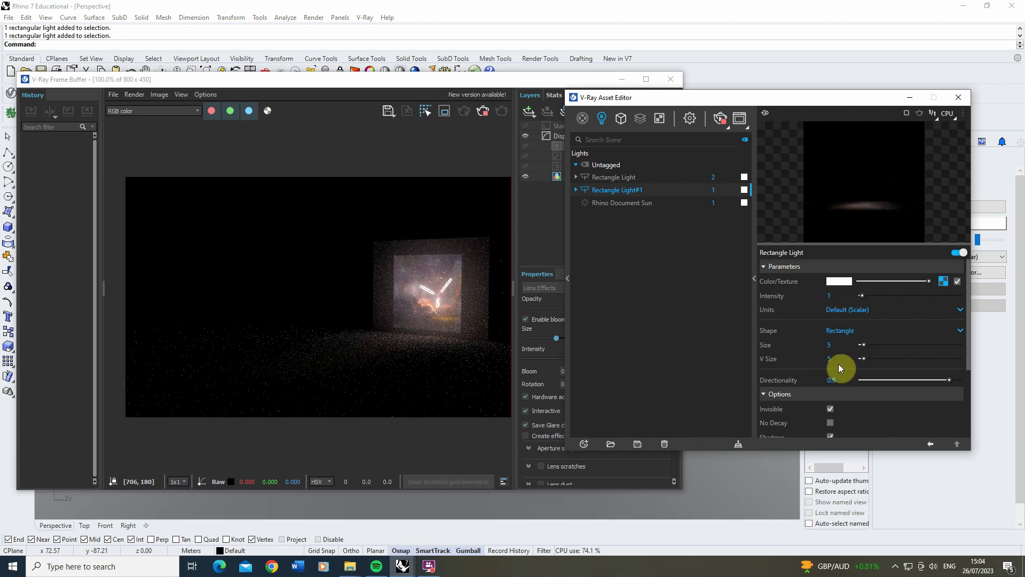
double_click(832, 380)
type("8")
key("Return")
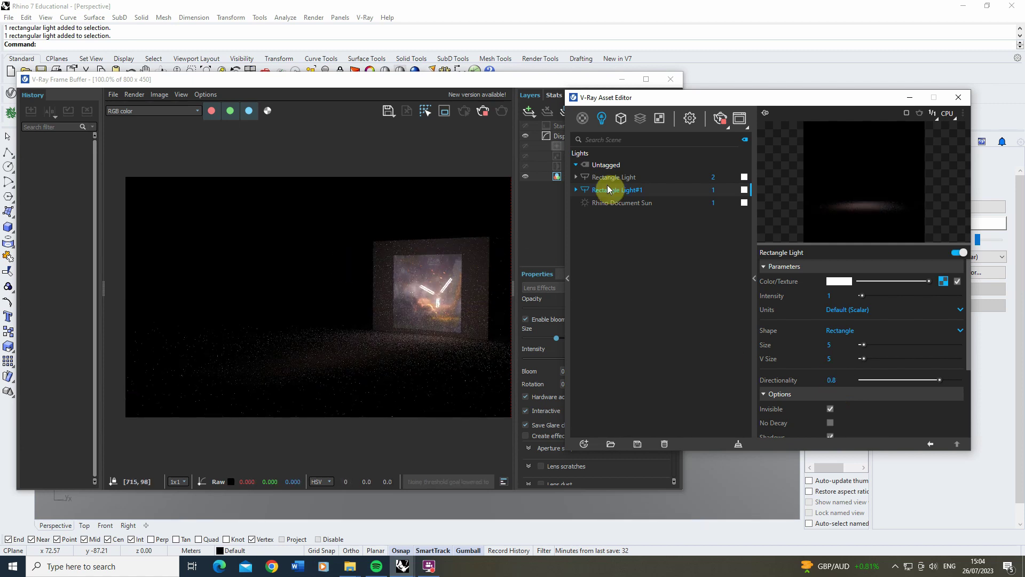
Step: Turn off the original Rectangle Light, and raise the intensity of Rectangle Light#1 to 2 and on to 3
left_click(636, 178)
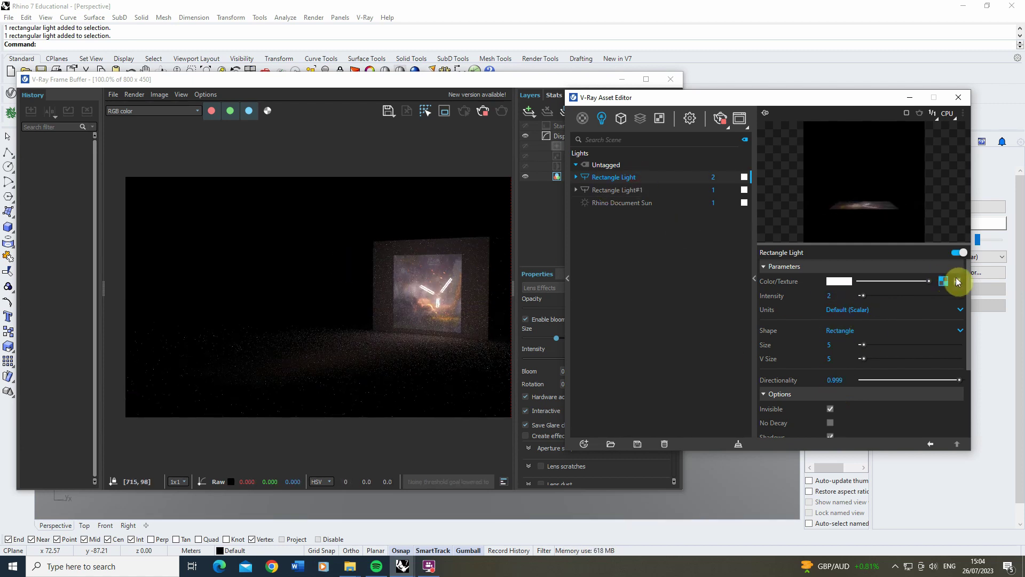
left_click(956, 253)
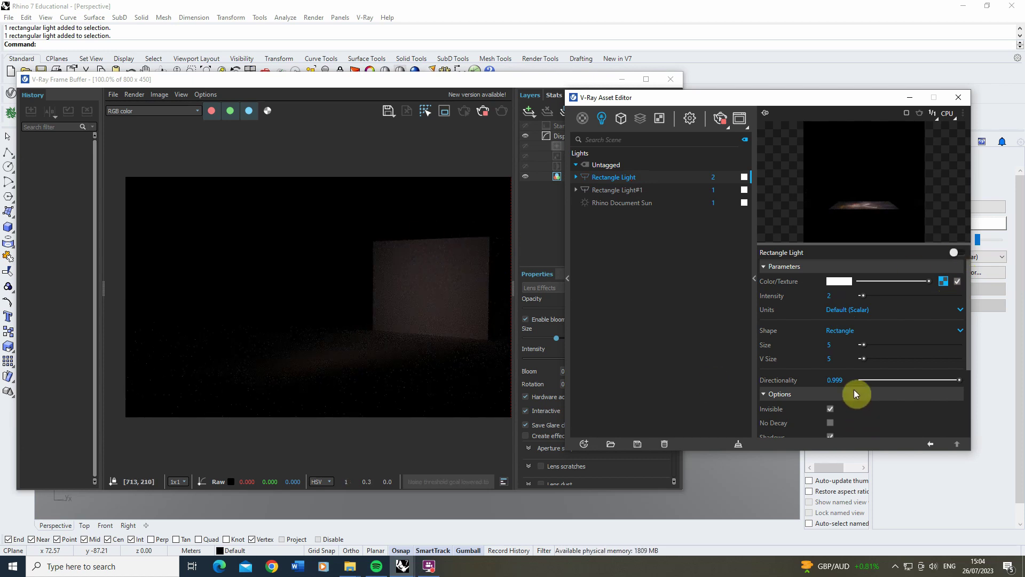
left_click(642, 190)
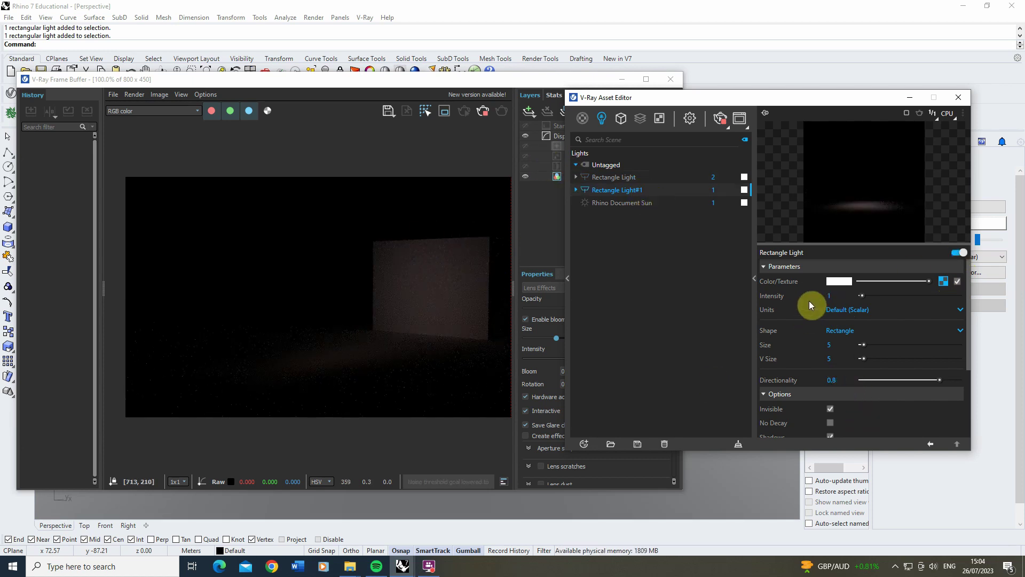
double_click(841, 294)
type("2")
key("Return")
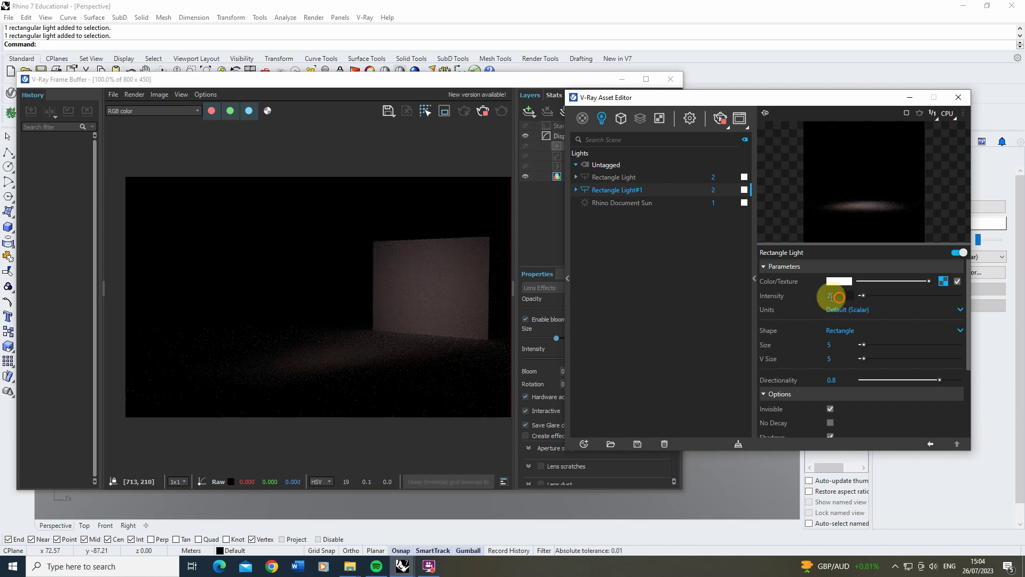
type("3")
key("Return")
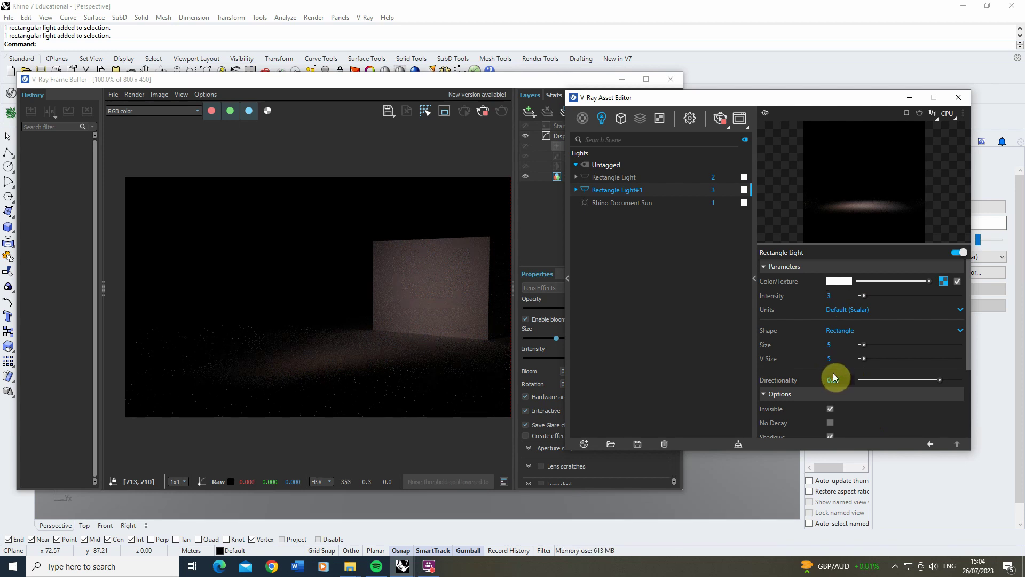
Step: Set the directionality of Rectangle Light#1 to 0.95, refining it to 0.97
mouse_move(833, 376)
left_mouse_down()
mouse_move(898, 371)
mouse_move(835, 390)
left_mouse_up()
type("0.9")
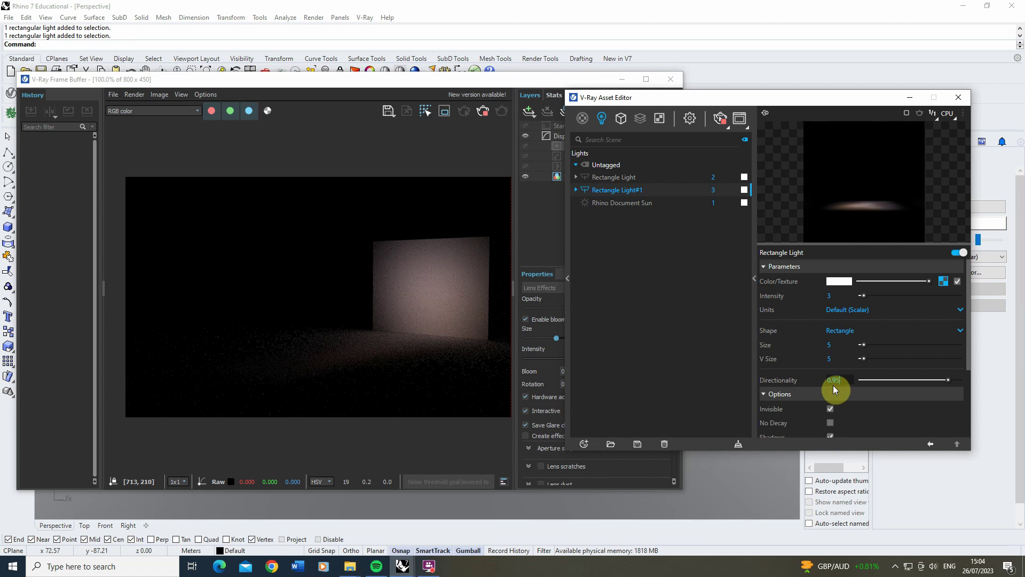
type("5")
key("Return")
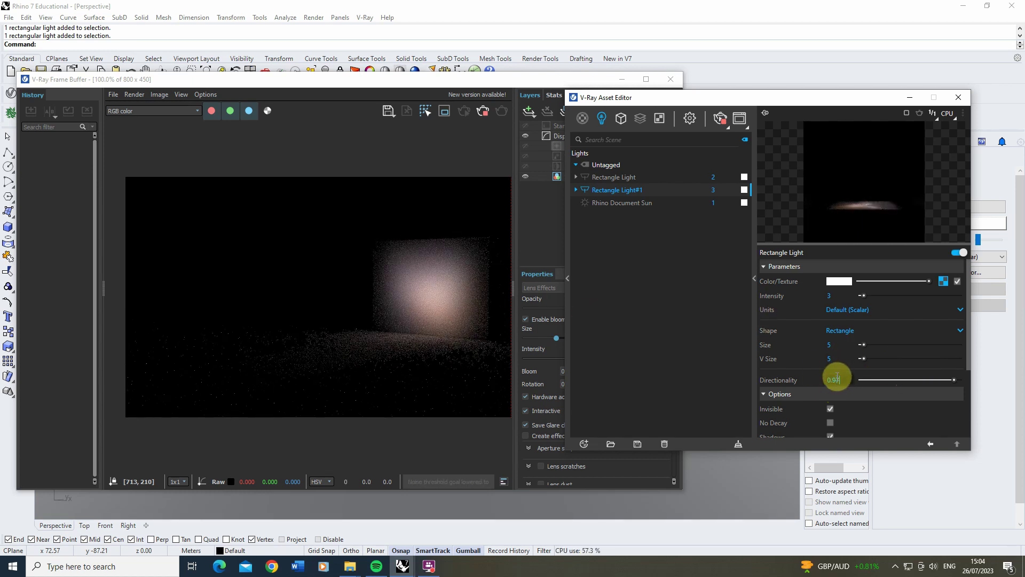
Step: Reduce the intensity of Rectangle Light#1 to 1, and adjust it to 1.5
left_click(840, 295)
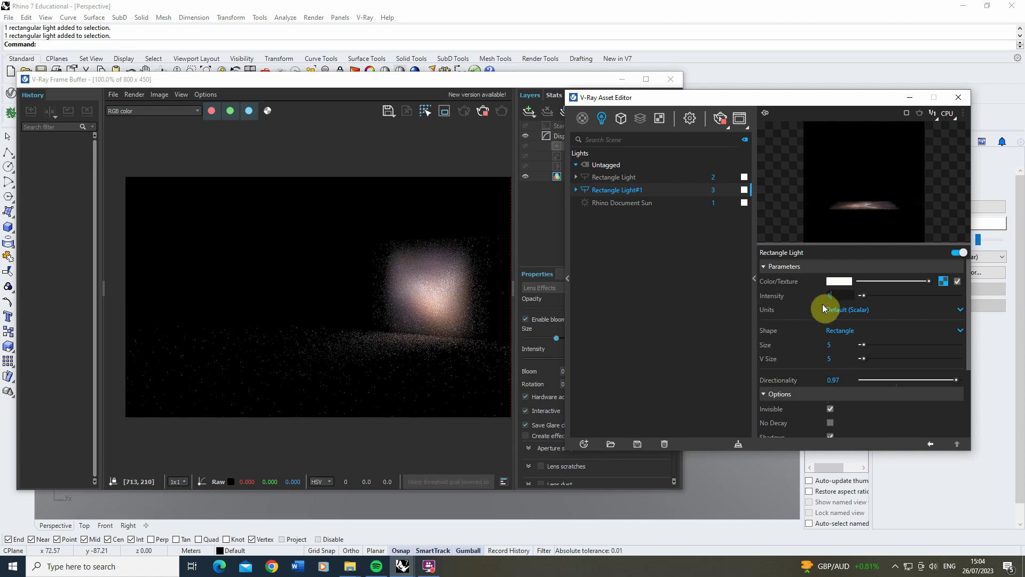
type("1")
key("Return")
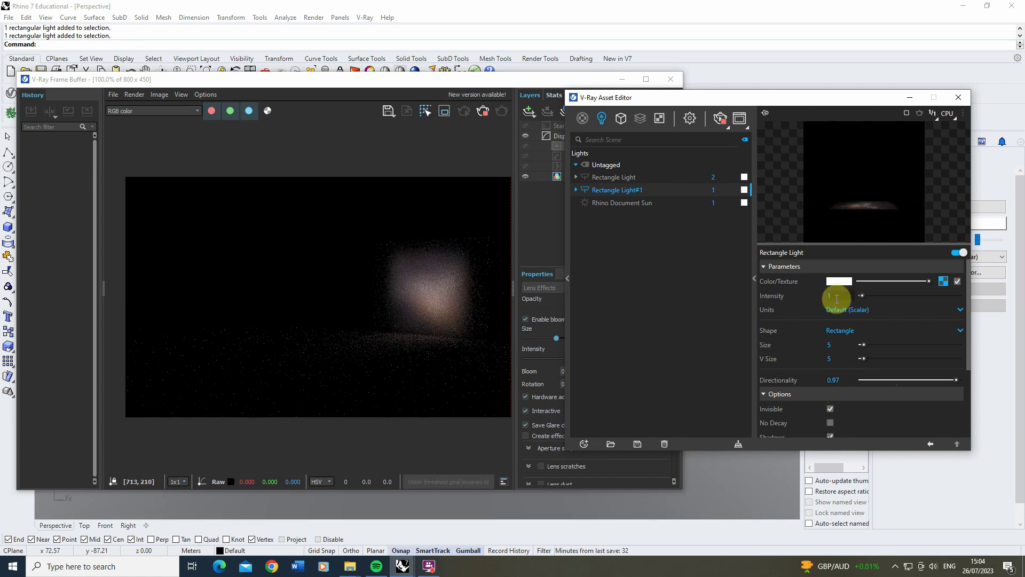
left_click(830, 296)
type(".5")
key("Return")
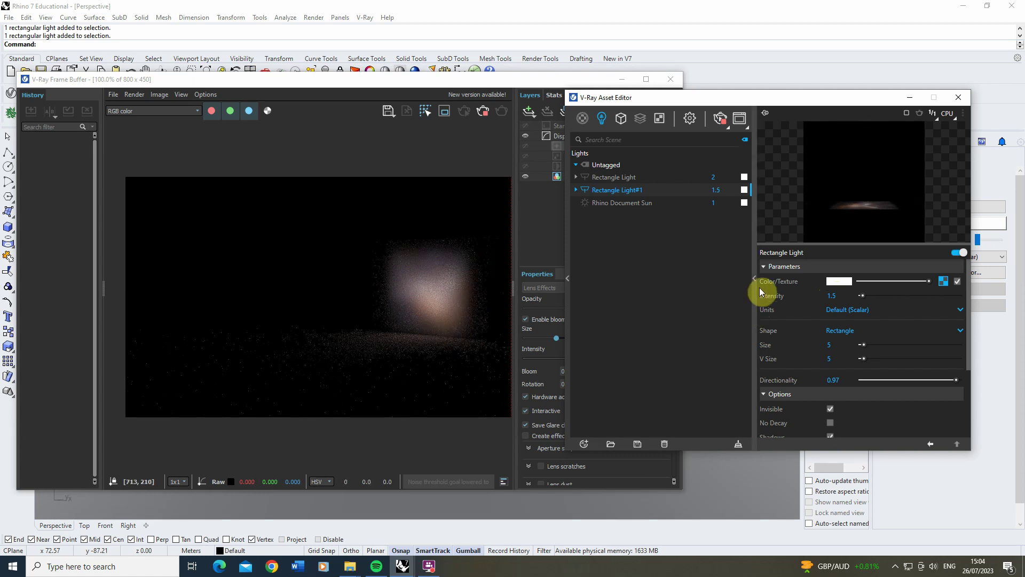
Step: Turn the original Rectangle Light back on and set its intensity to 1.5
left_click(661, 176)
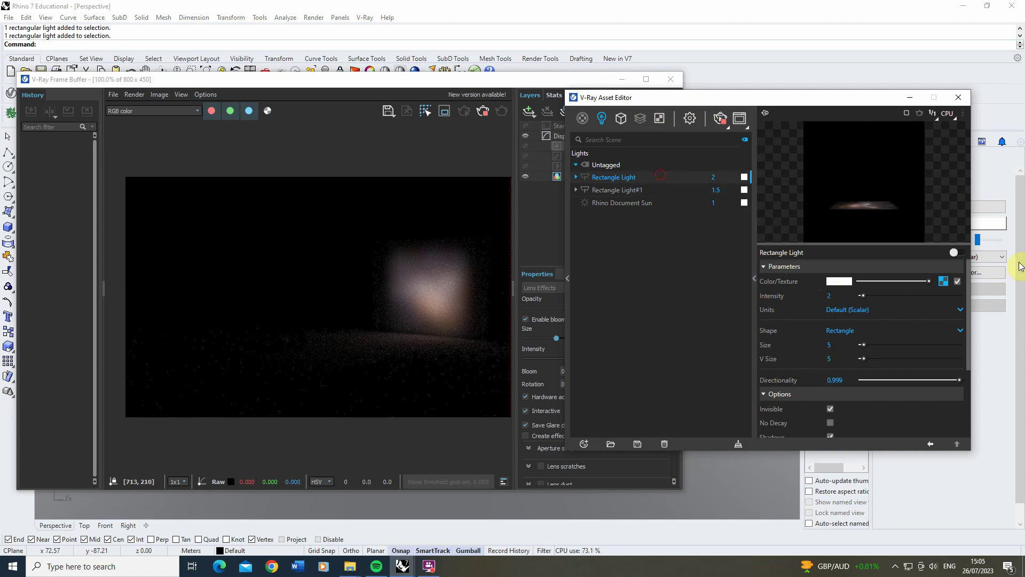
left_click(960, 252)
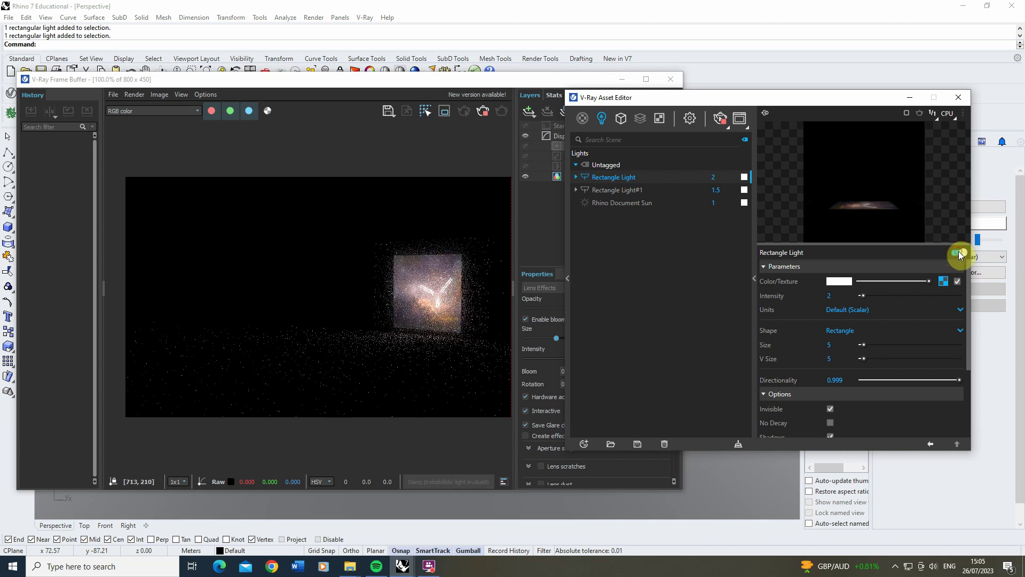
left_click(838, 297)
left_click_drag(837, 297, 755, 298)
type("1.")
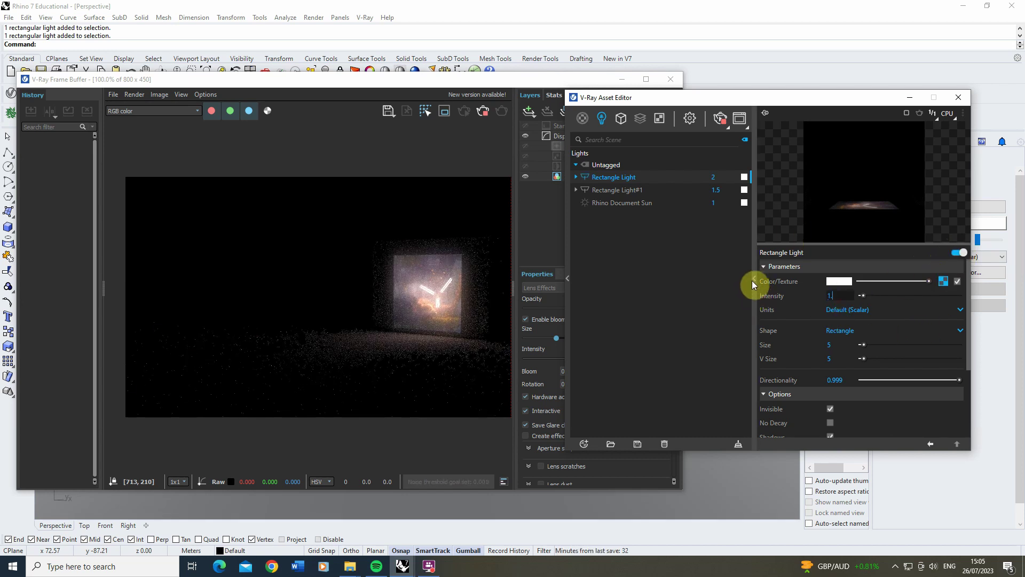
type("5")
key("Return")
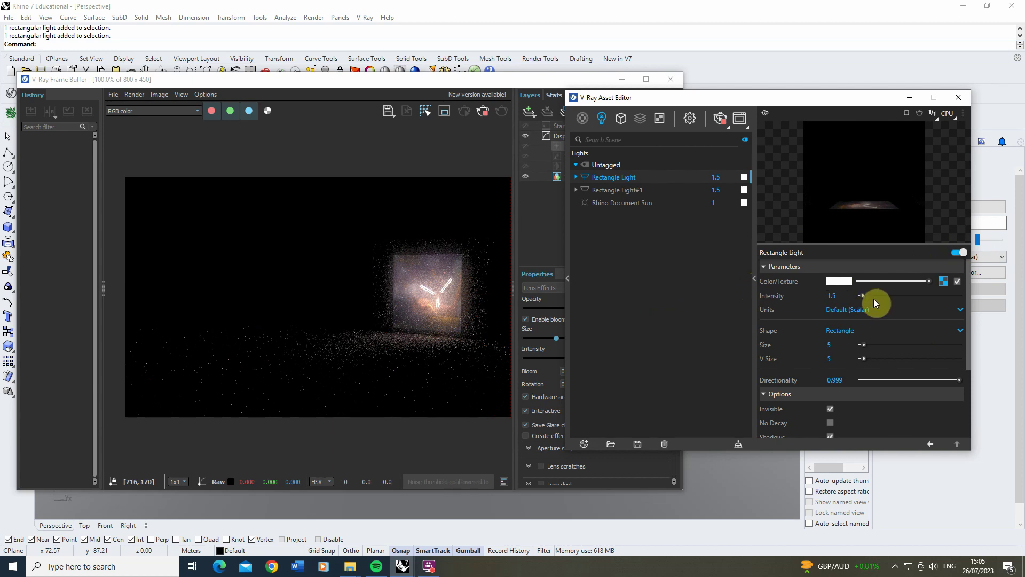
left_click(845, 295)
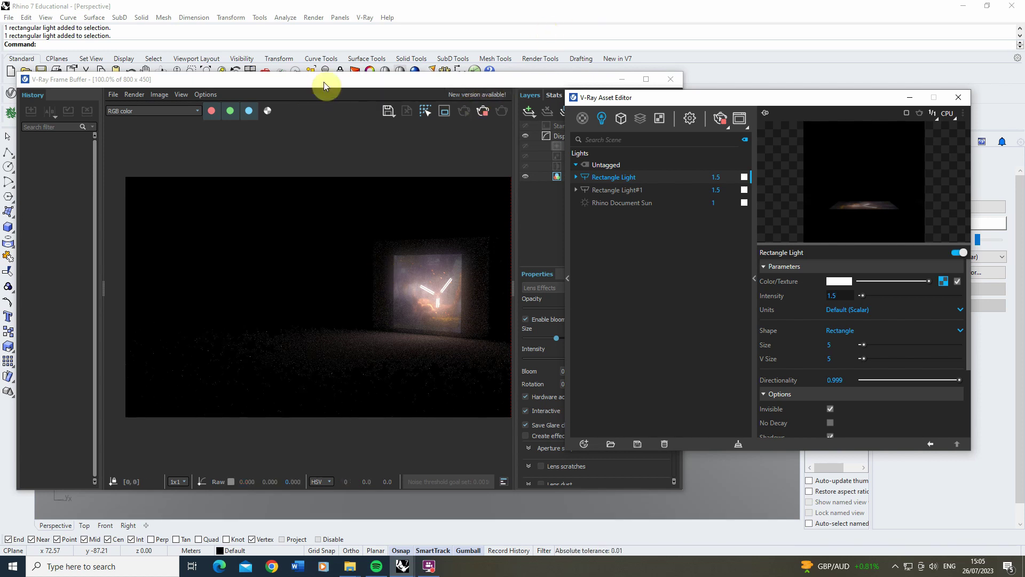
Step: Move the render window clear of the viewport and rotate the box about its vertical axis so a corner faces the lights
left_click_drag(258, 81, 613, 87)
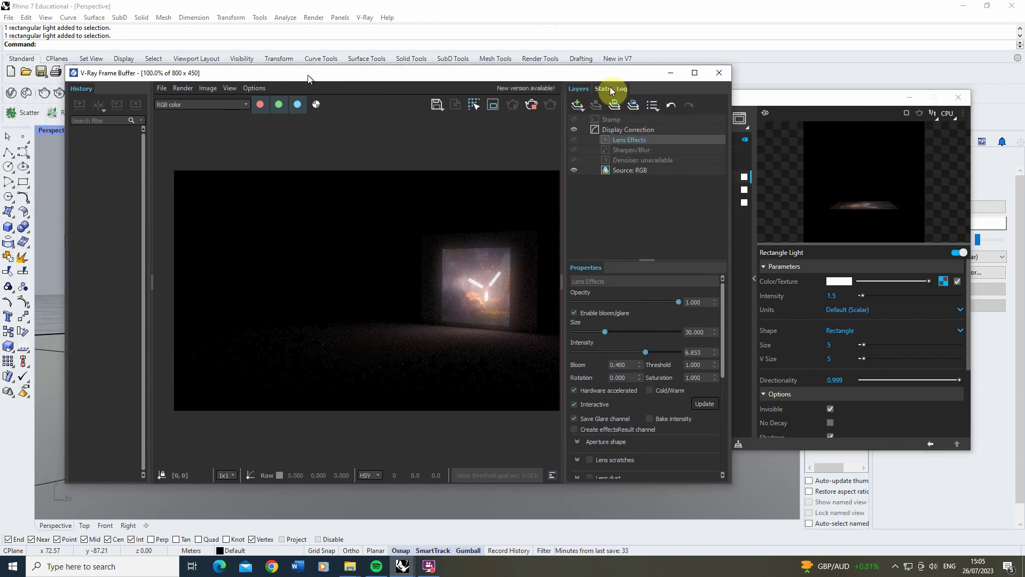
right_click_drag(149, 248, 194, 259)
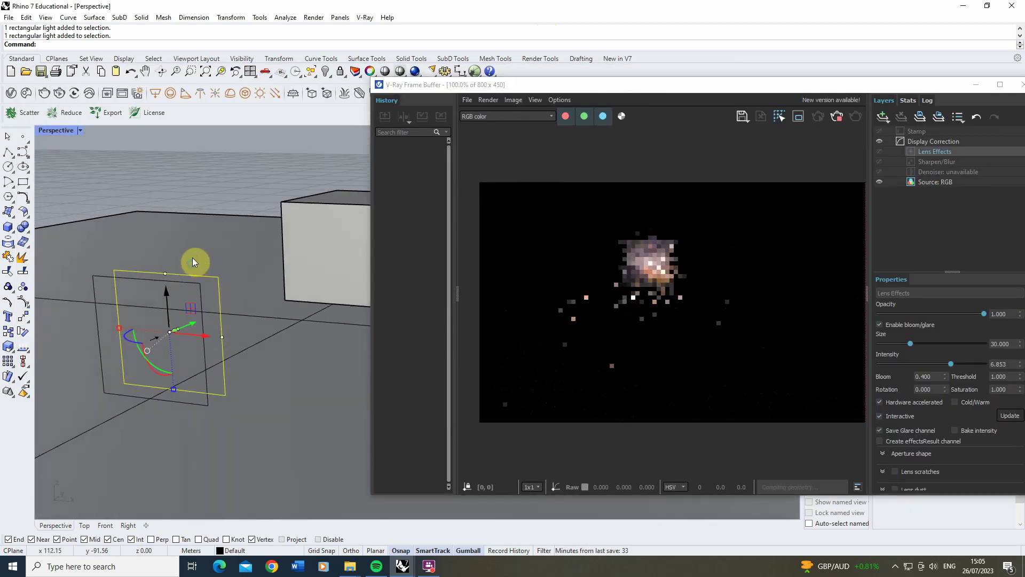
right_click_drag(284, 229, 289, 267)
left_click(283, 281)
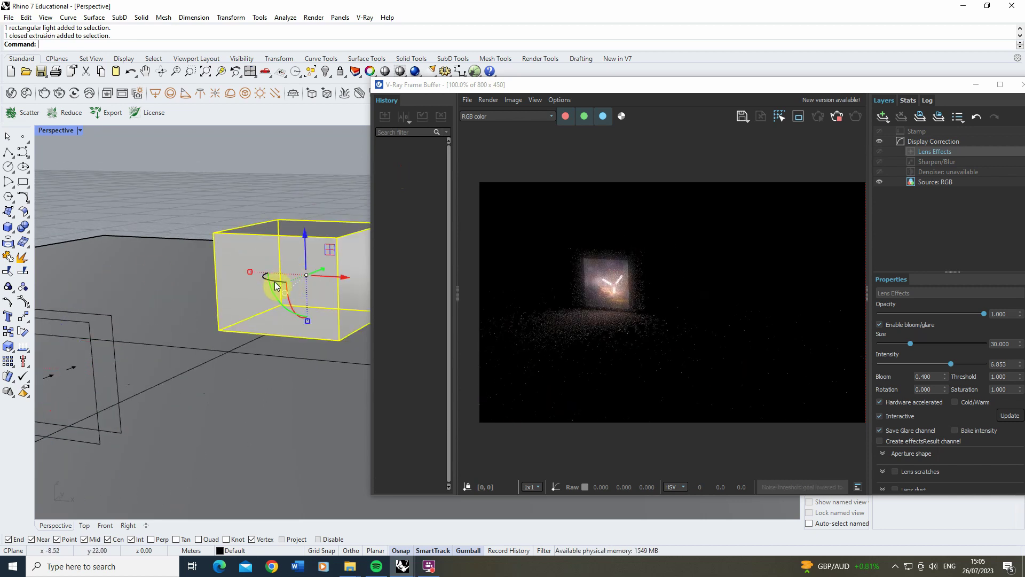
left_click_drag(275, 282, 157, 287)
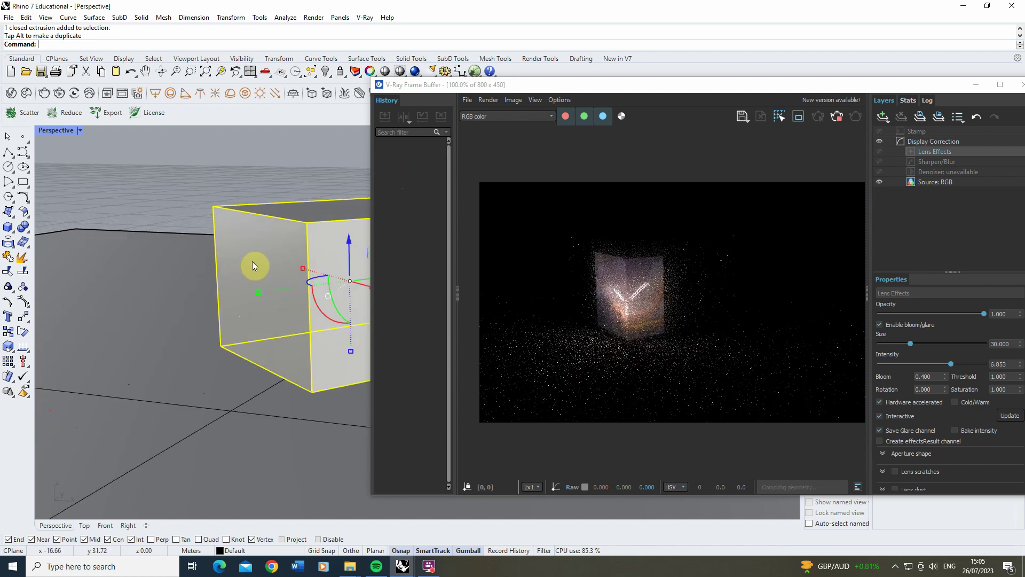
scroll(249, 271, "up", 4)
scroll(265, 280, "down", 2)
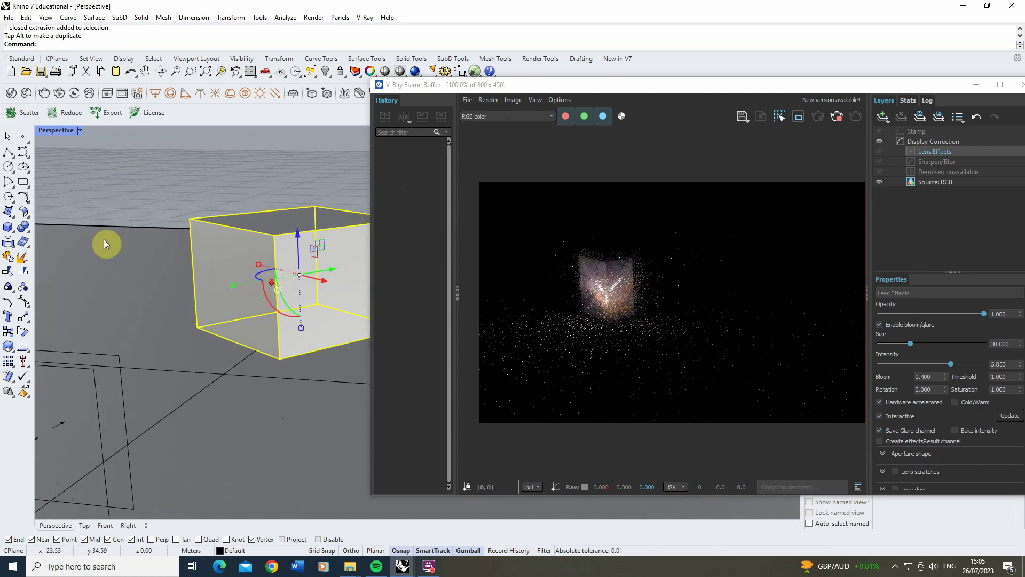
Step: Create a sphere beside the box and move it up so it protrudes from the box's light-facing side
left_click(8, 227)
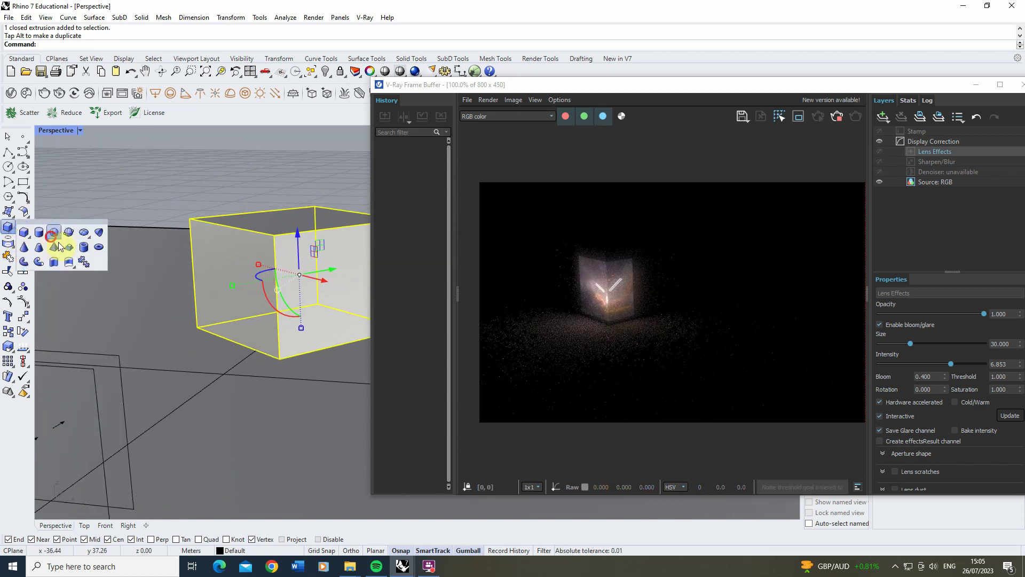
left_click(53, 247)
left_click(205, 352)
key("Return")
left_click(216, 350)
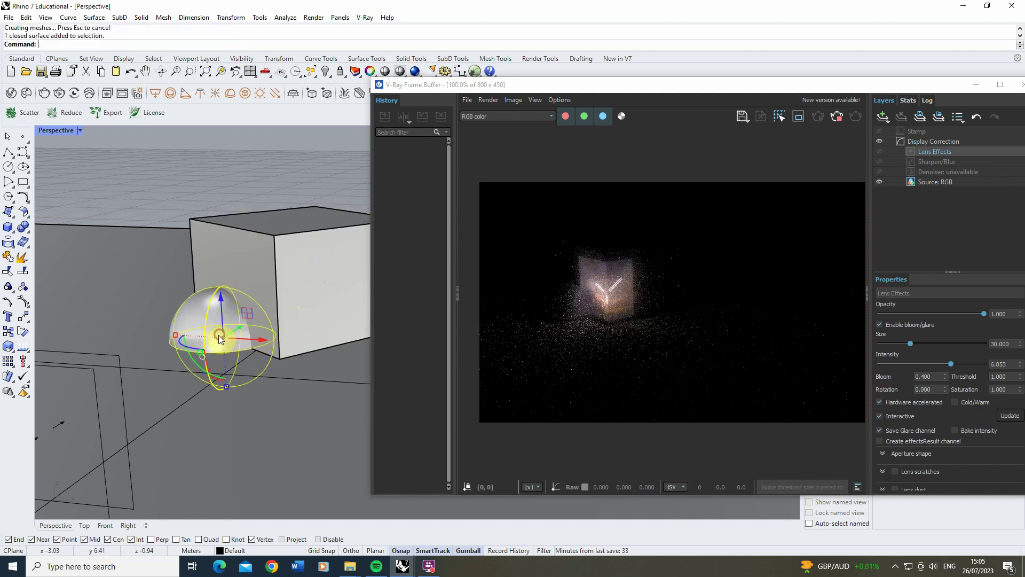
left_click_drag(219, 326, 282, 297)
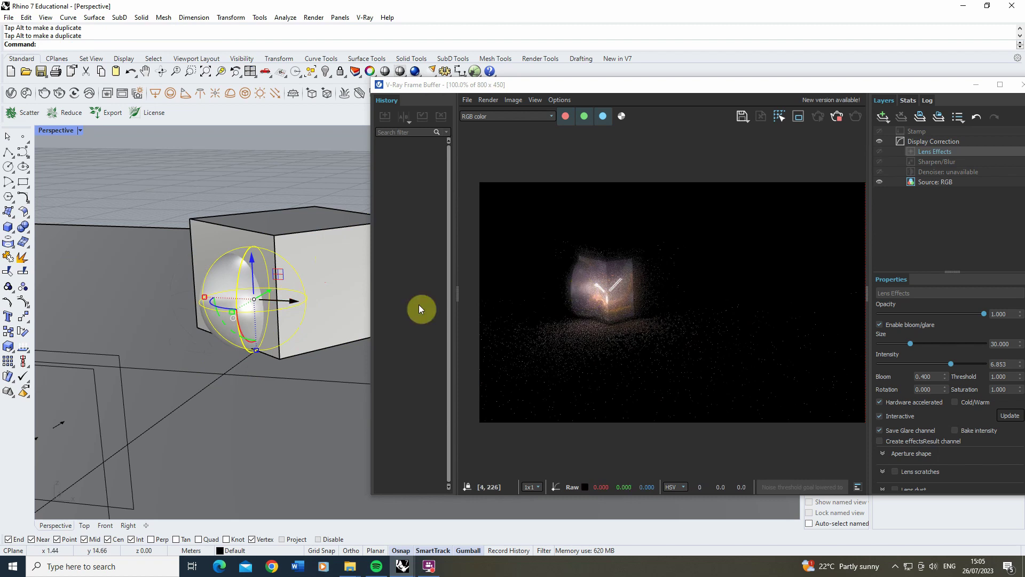
Step: Draw a tall, narrow box on the ground between the rectangle lights and the sphere
right_click_drag(258, 303, 242, 287)
left_click(9, 227)
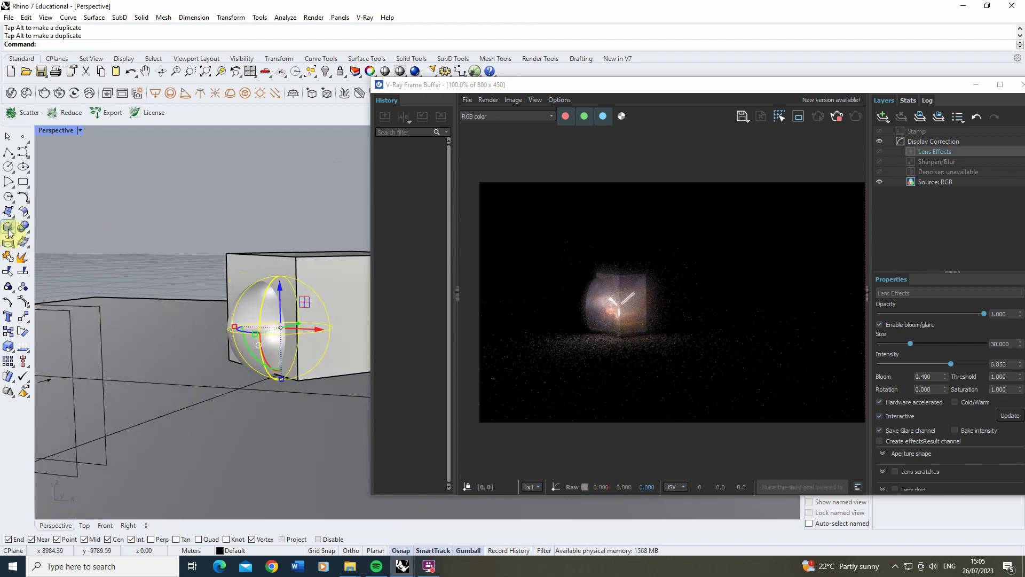
right_click_drag(147, 292, 187, 371)
left_click(180, 383)
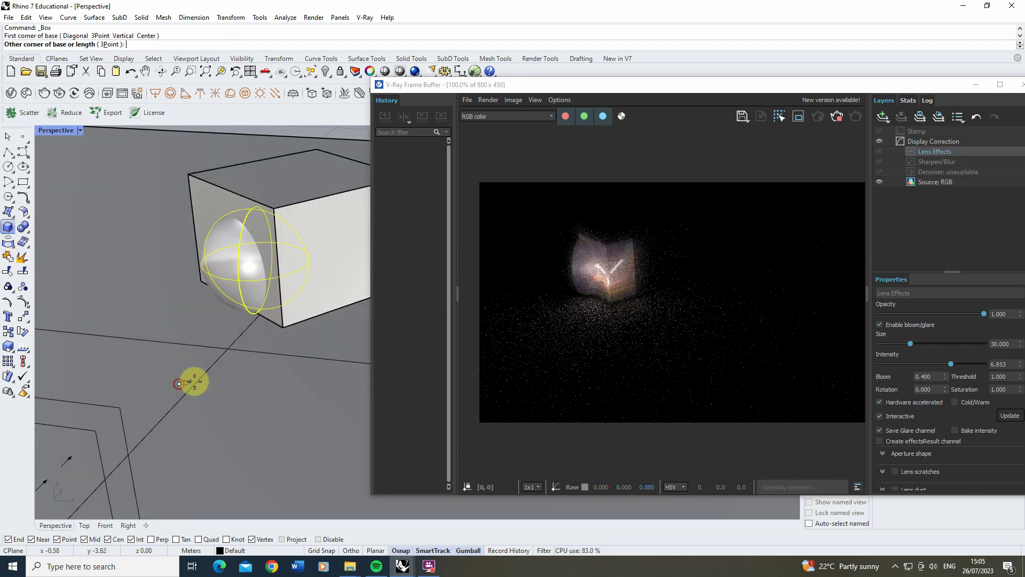
left_click(207, 414)
left_click(179, 297)
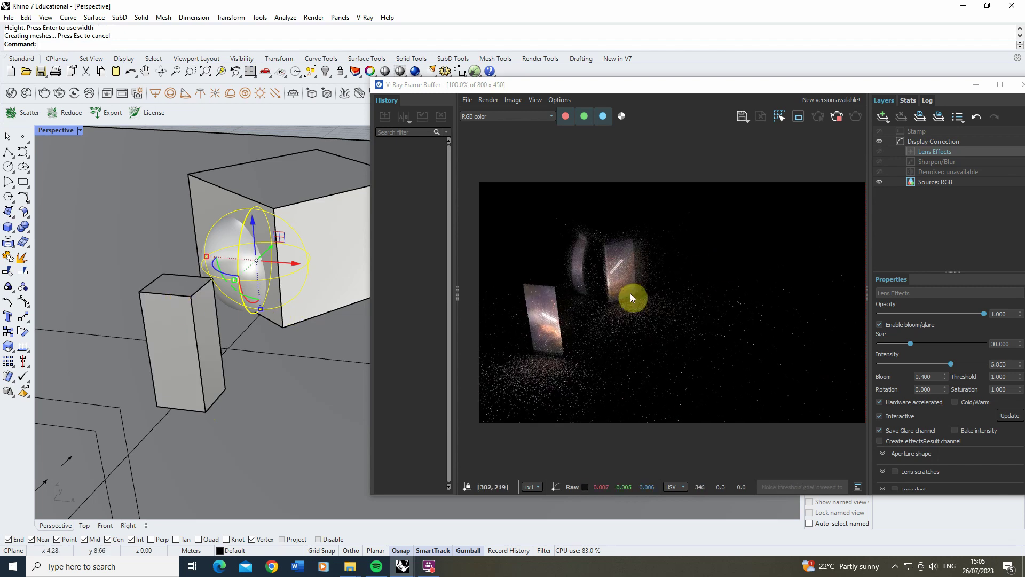
Step: Try the tall box in different positions in front of the lights, lowering it partly through the ground, and delete it
left_click(189, 337)
left_click_drag(149, 365, 95, 355)
right_click_drag(155, 328, 279, 346)
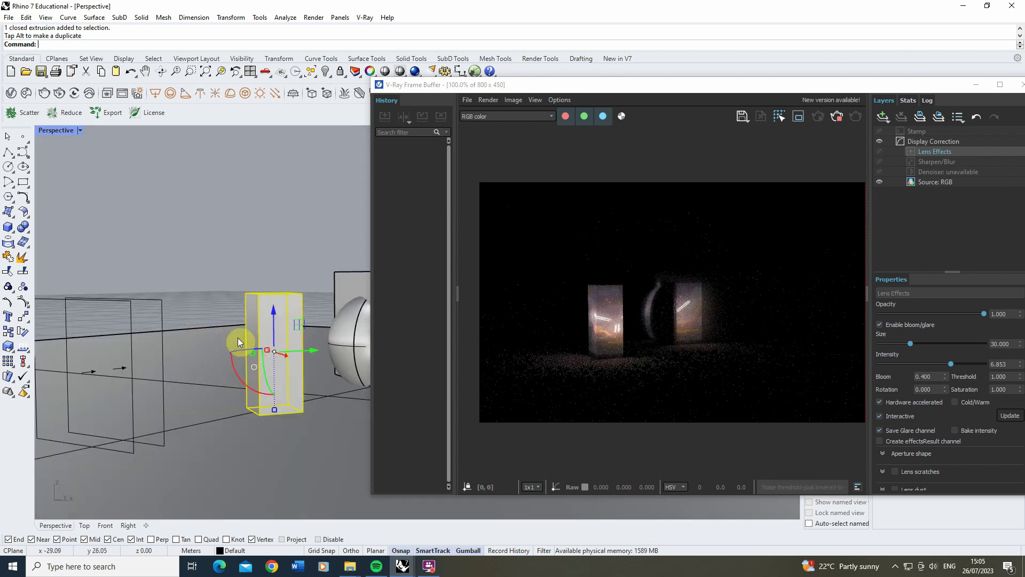
right_click_drag(192, 348, 232, 367)
left_click(682, 289)
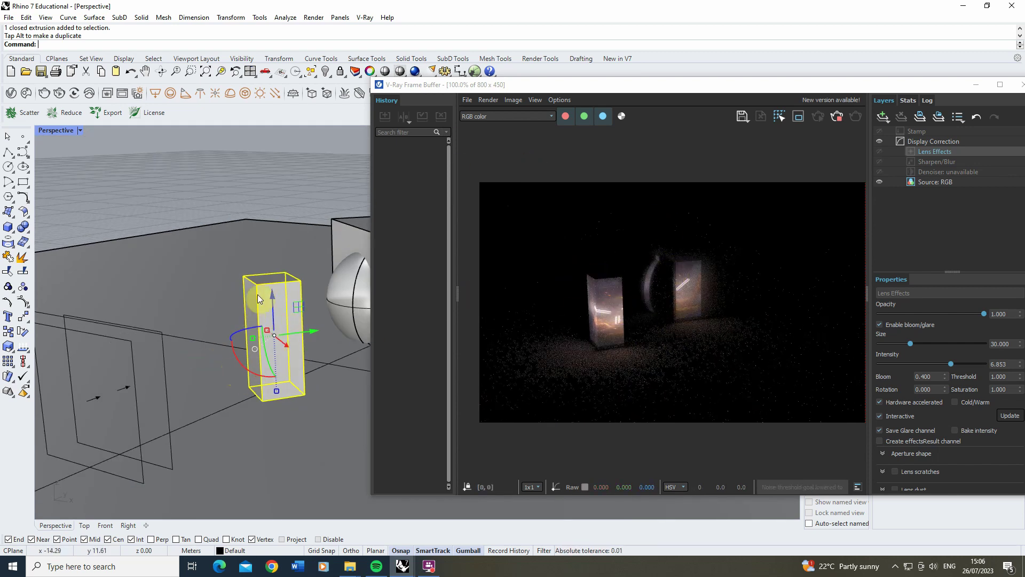
left_click_drag(259, 299, 301, 283)
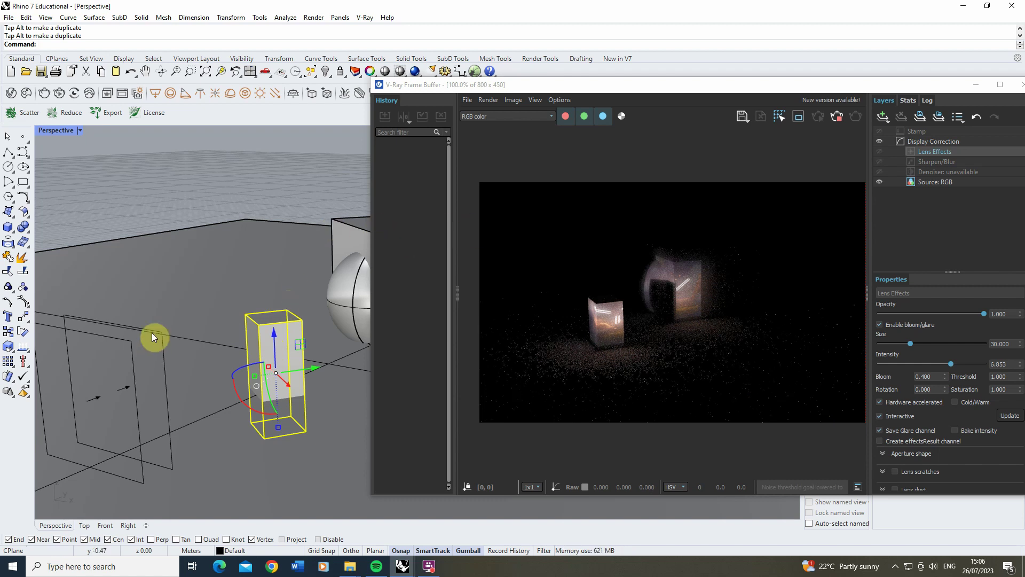
right_click_drag(152, 332, 192, 295)
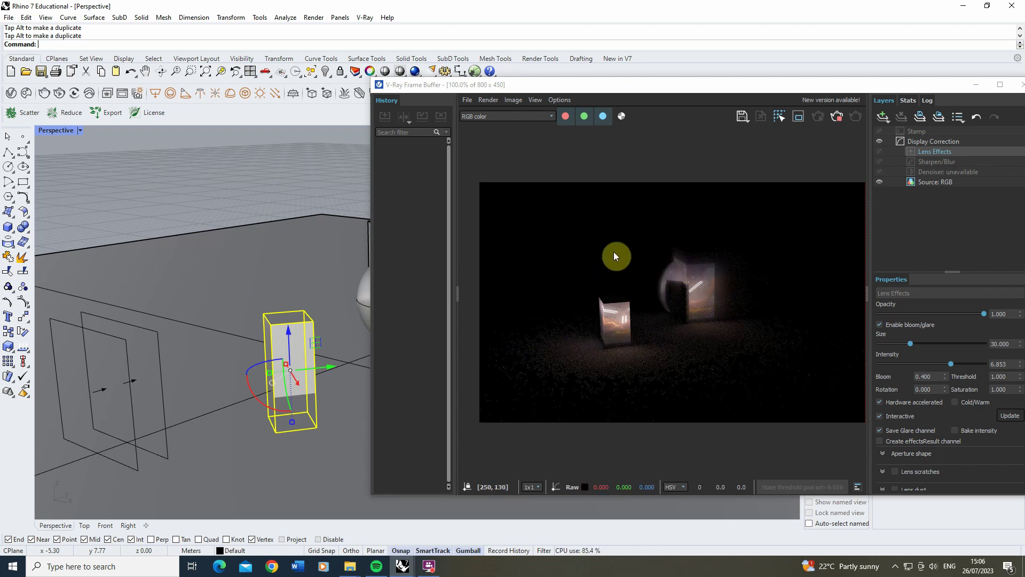
key("Delete")
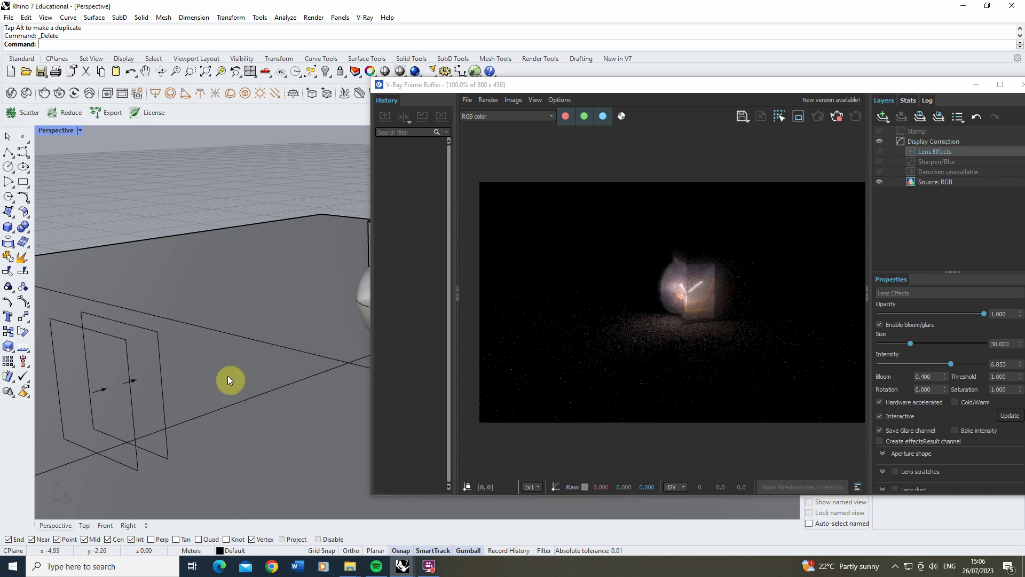
Step: Create a spotlight centred on the rectangle lights with a base radius of about 2.5 m, aligning its cone horizontally with the beam using Ortho
left_click(188, 97)
scroll(220, 277, "down", 3)
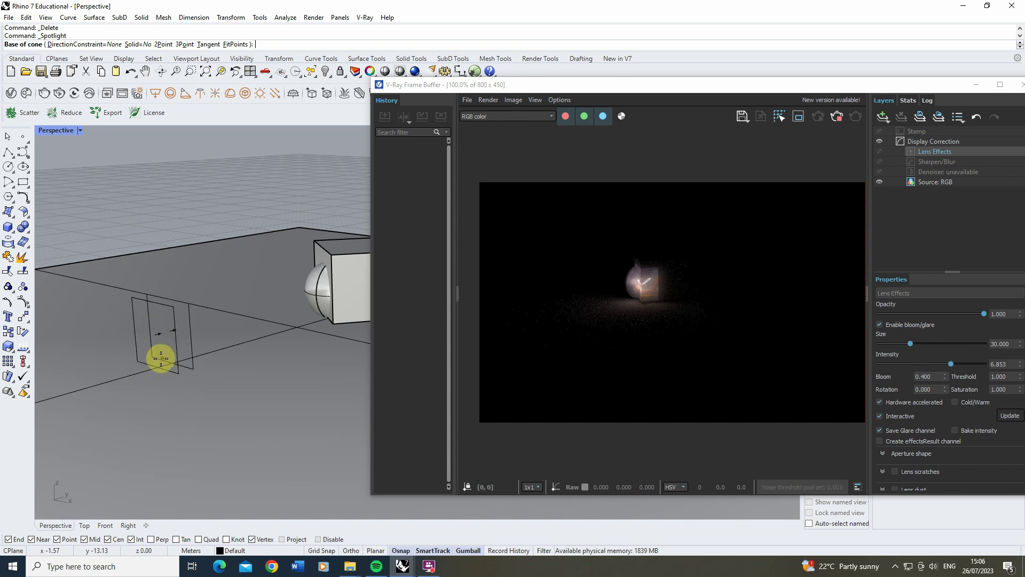
left_click(153, 334)
scroll(171, 344, "up", 2)
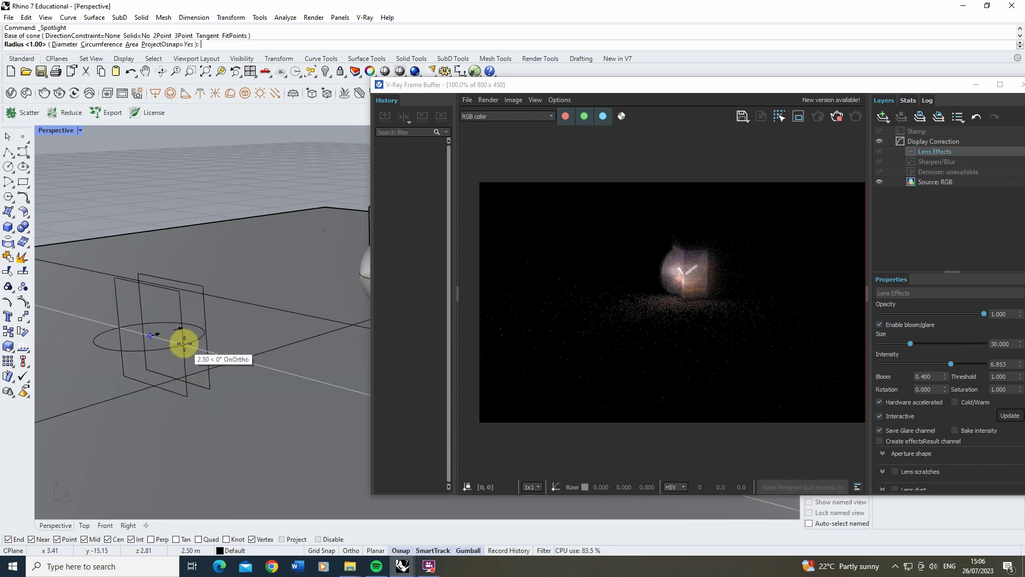
left_click(184, 343)
scroll(184, 344, "down", 2)
key("F8")
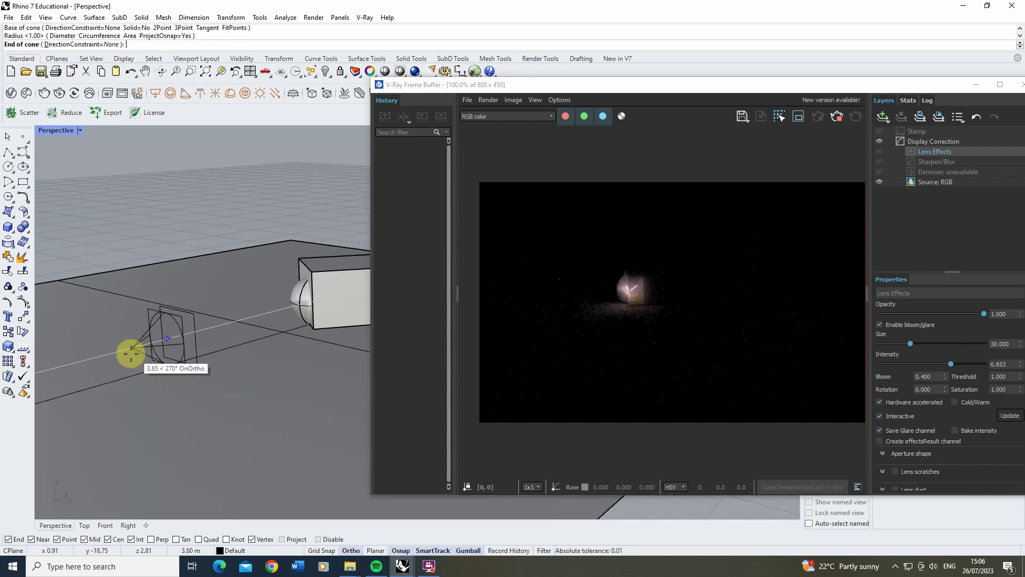
left_click(63, 365)
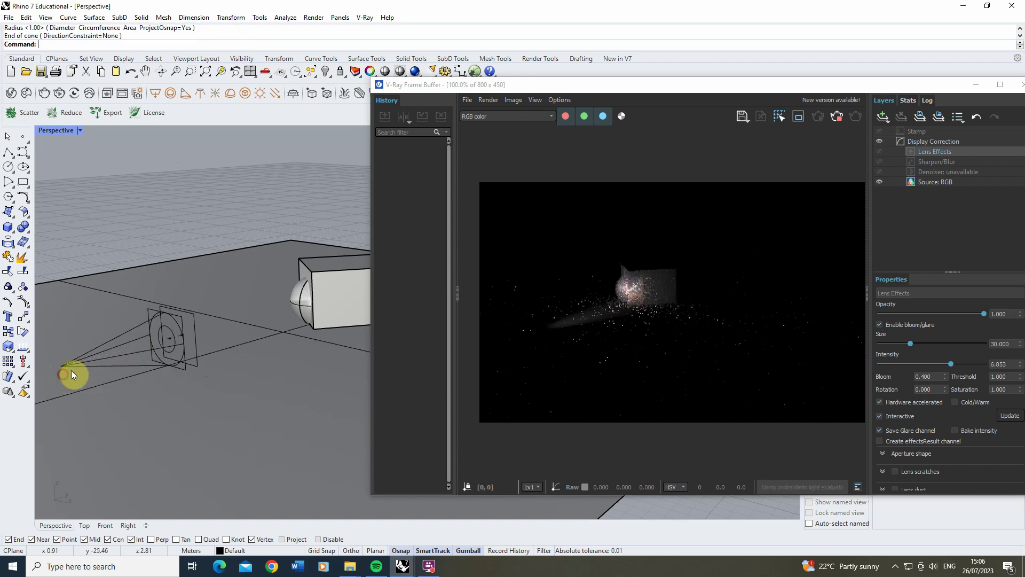
key("F8")
Step: Move the spotlight forward along the beam so its tip sits at the rectangle lights
left_click(97, 364)
right_click_drag(97, 363, 152, 322)
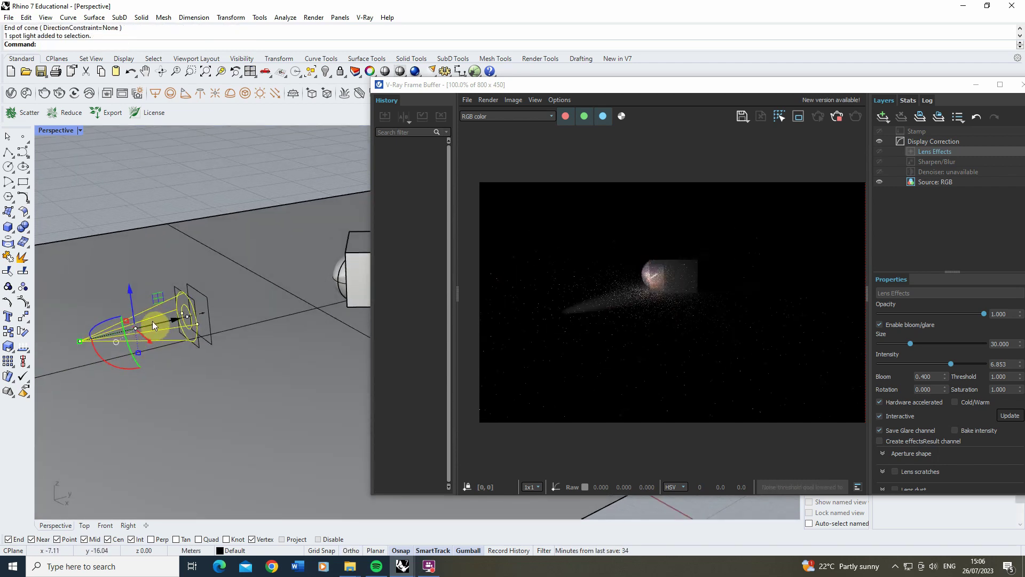
left_click_drag(153, 324, 229, 308)
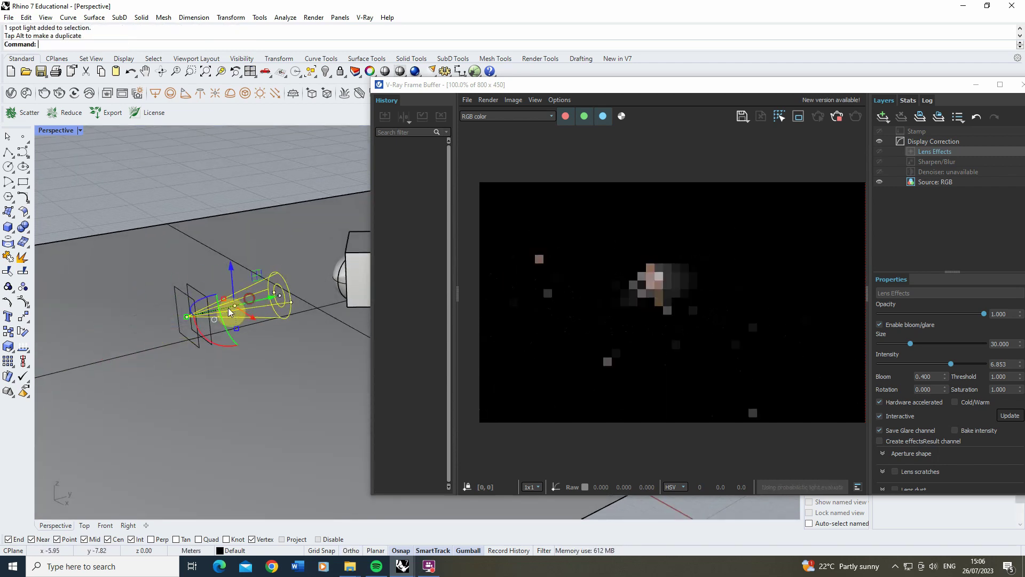
mouse_move(229, 307)
right_mouse_down()
mouse_move(293, 277)
mouse_move(252, 316)
mouse_move(229, 294)
mouse_move(233, 303)
right_mouse_up()
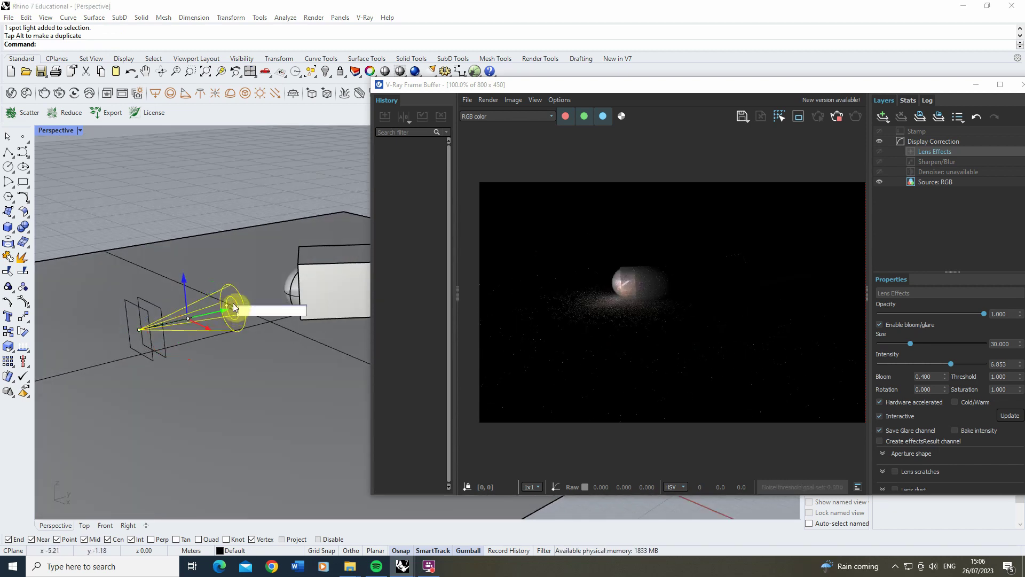
left_click(223, 191)
right_click_drag(223, 191, 225, 296)
Step: Move the spotlight's target point forward so the cone reaches the sphere on the box
left_click(240, 313)
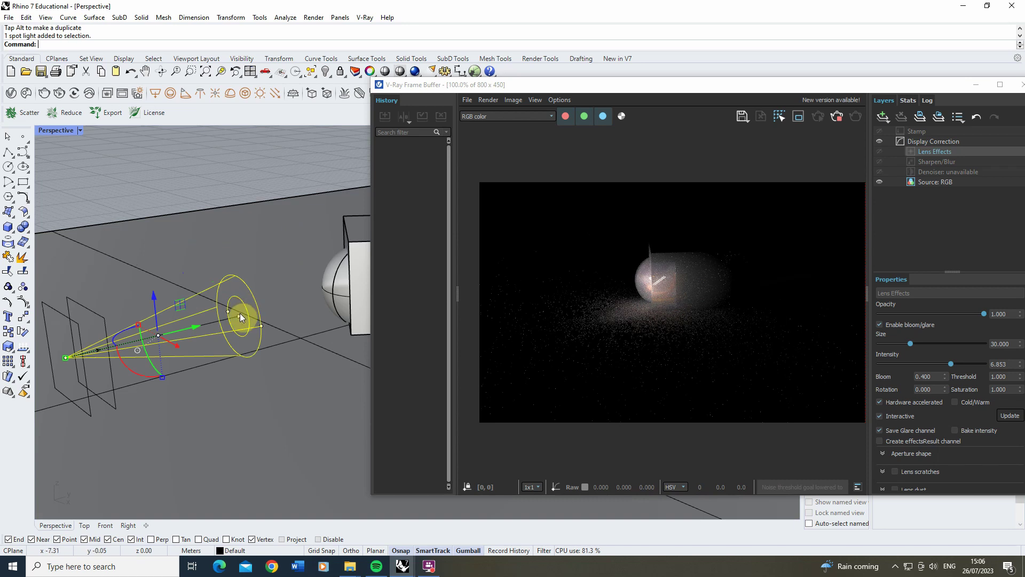
left_click(239, 315)
left_click_drag(264, 314, 336, 281)
left_click(232, 183)
right_click_drag(232, 183, 248, 313)
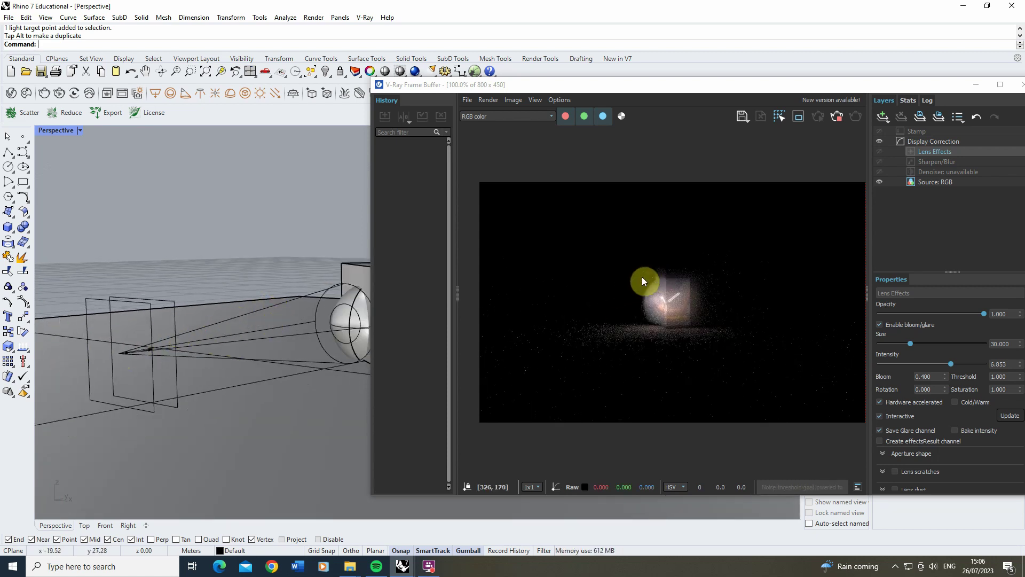
right_click_drag(268, 303, 201, 358)
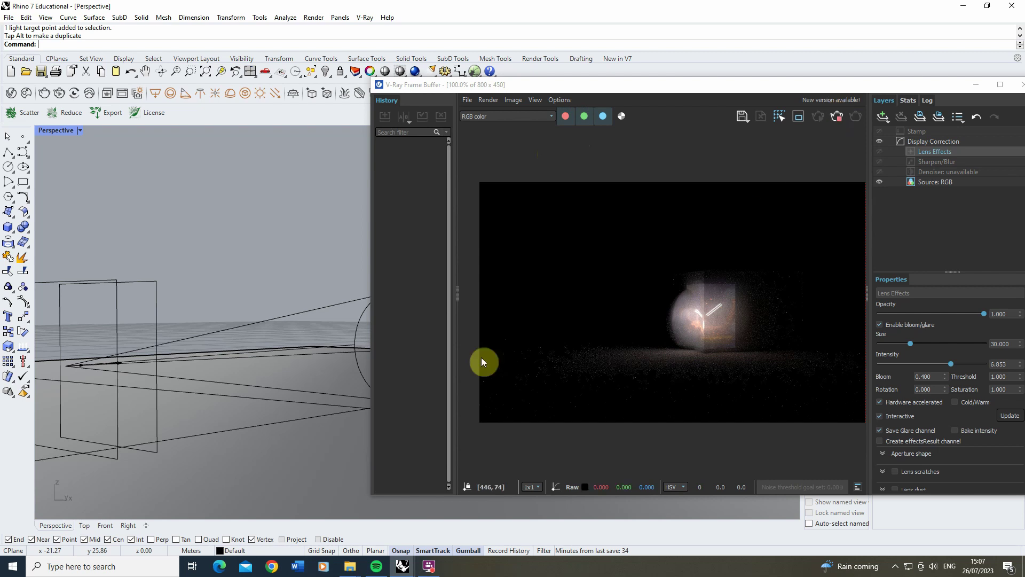
Step: Stop the interactive render, minimize the render window, and enable the Volumetric Environment in the V-Ray render settings
left_click(267, 321)
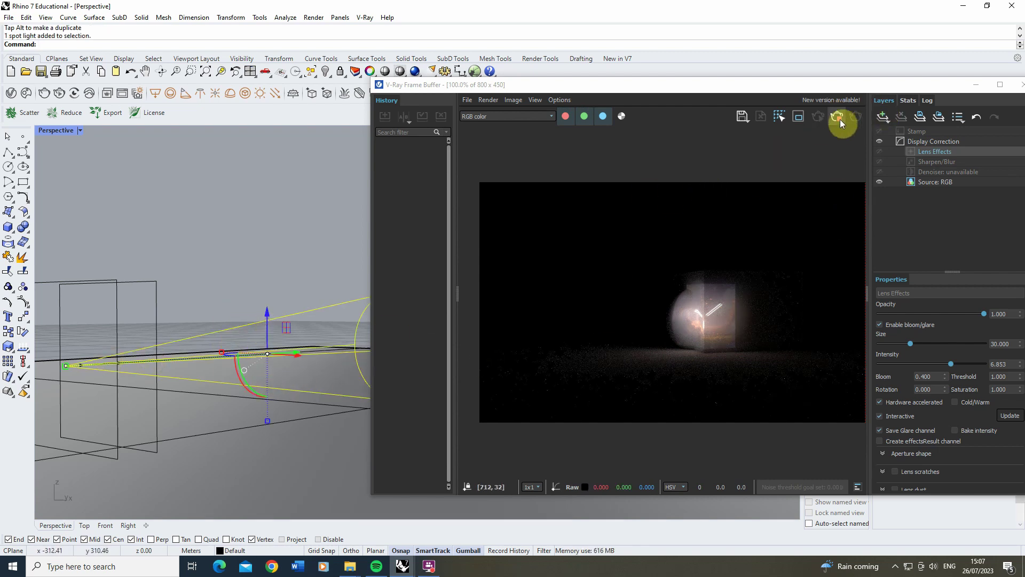
left_click(976, 84)
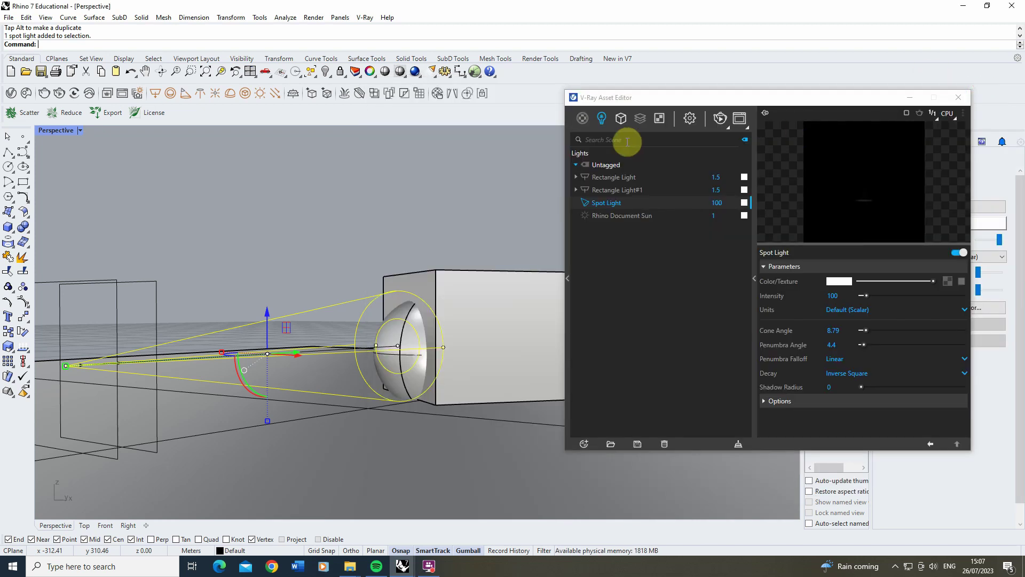
left_click(690, 118)
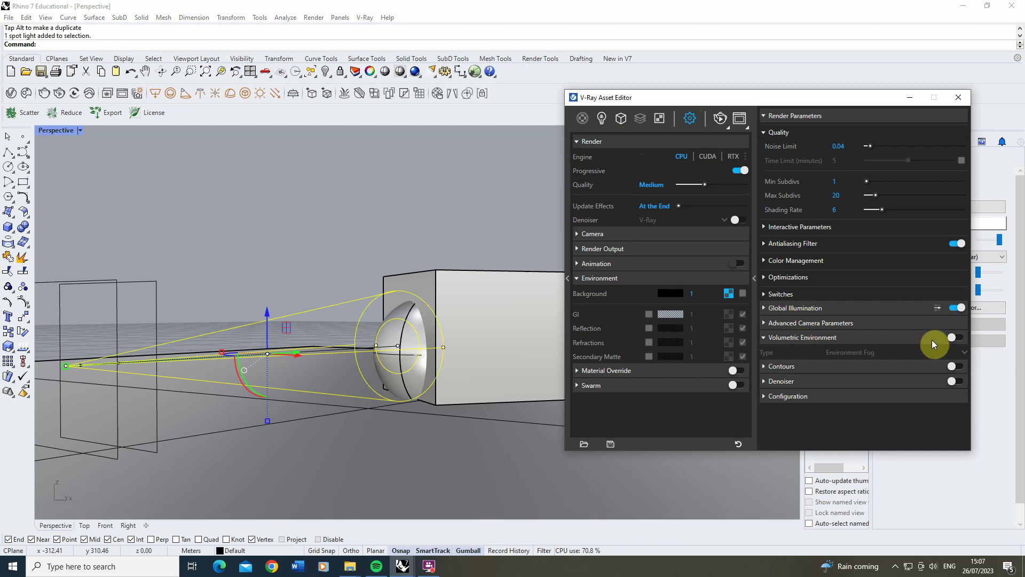
left_click(959, 338)
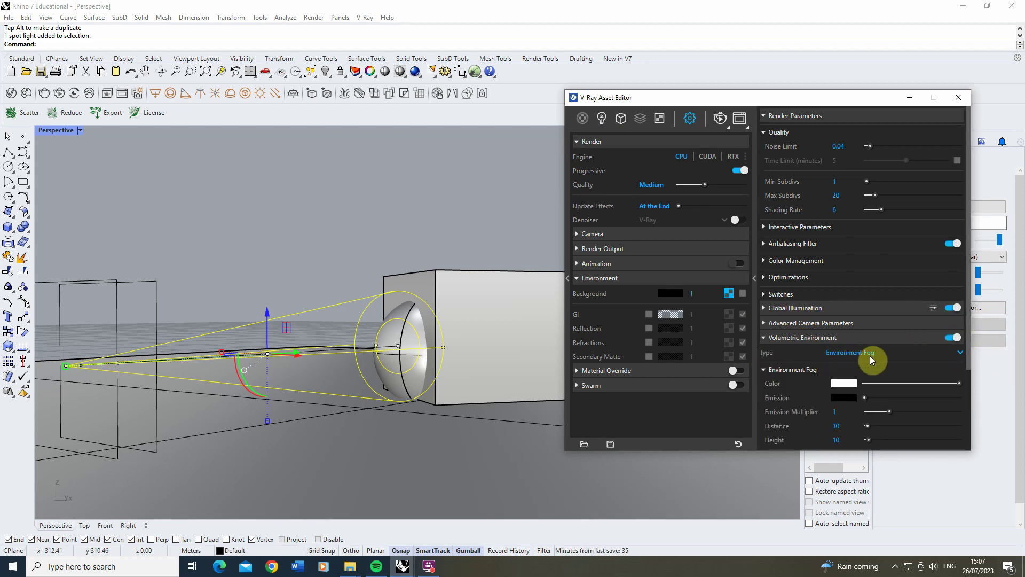
Step: Start an interactive render with the environment fog and view the projector beam together with the sphere and box
scroll(847, 374, "down", 2)
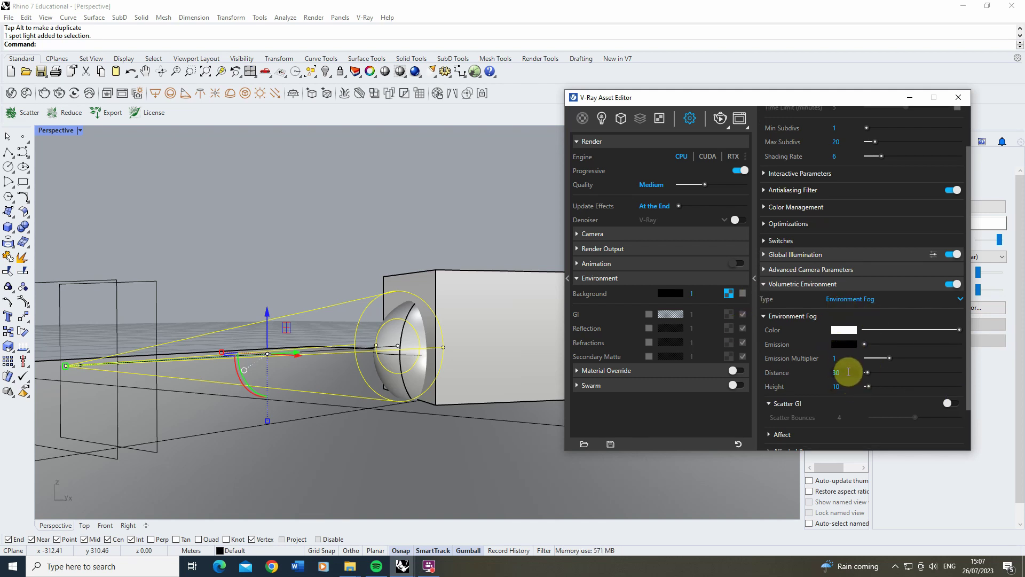
left_click(833, 383)
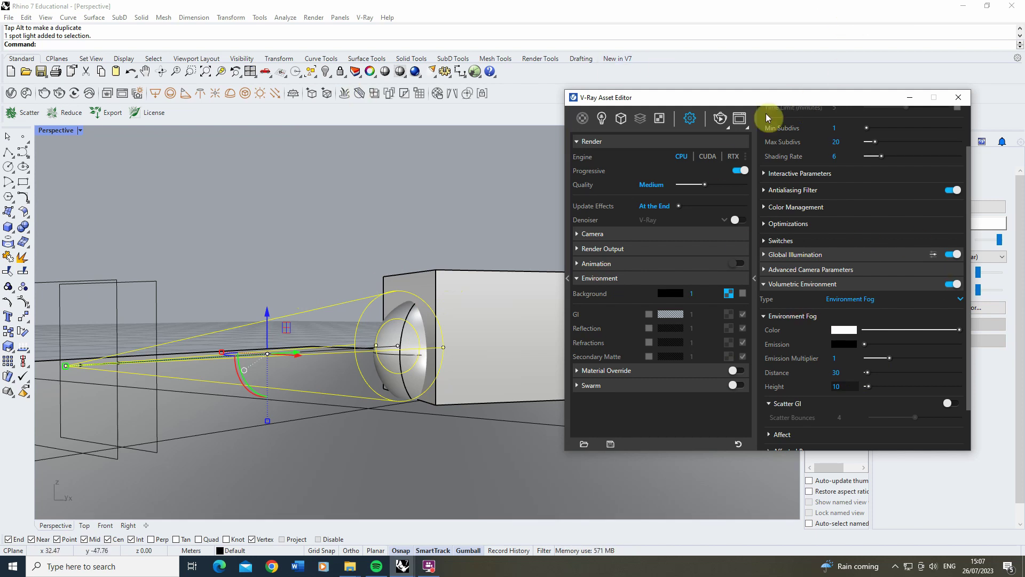
left_click(740, 118)
left_click(854, 118)
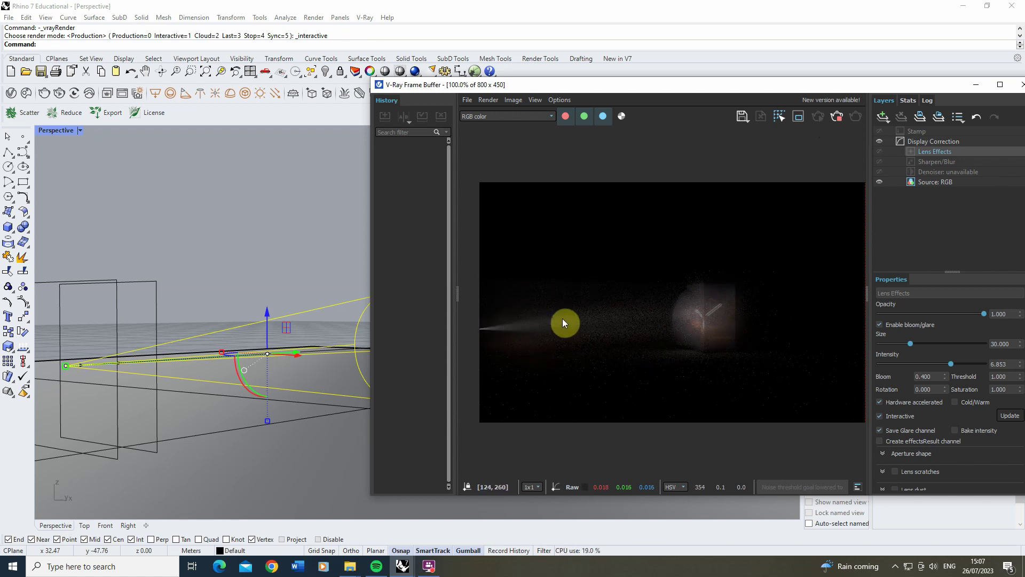
right_click_drag(327, 325, 62, 327)
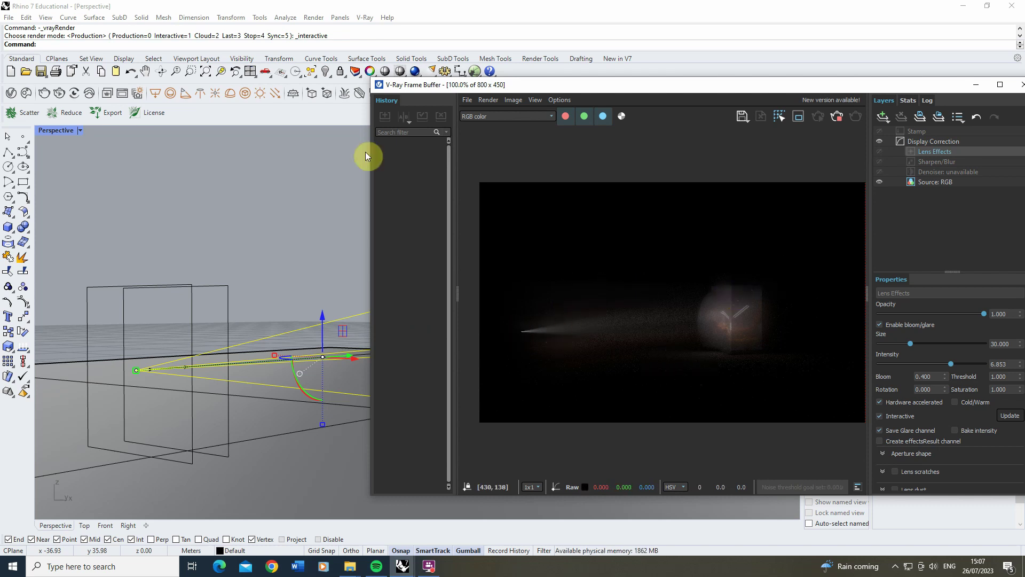
Step: Open the scene's lights in the Asset Editor, select Rectangle Light#1, and arrange the editor beside the render window
left_click(25, 95)
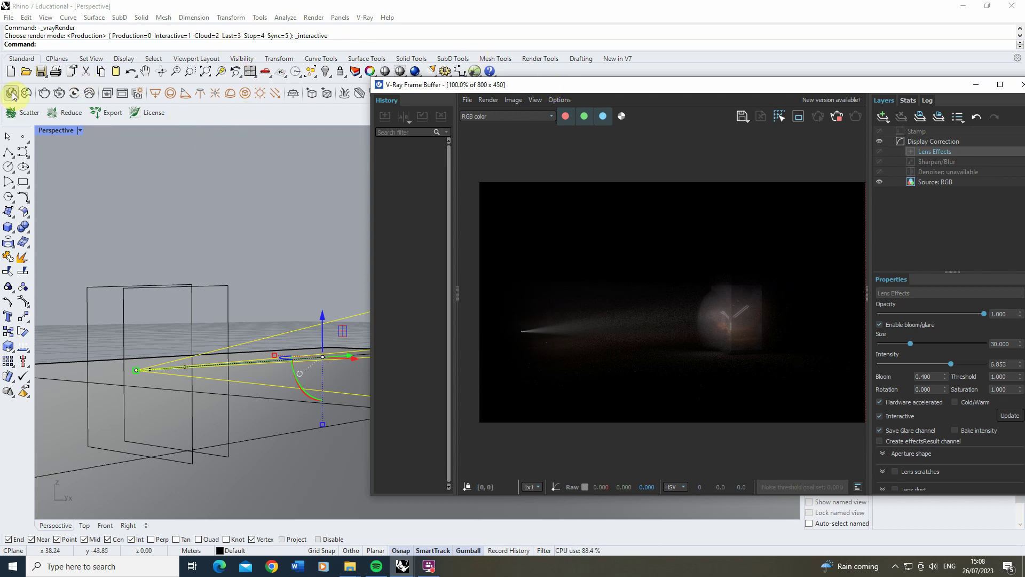
left_click_drag(698, 99, 162, 98)
left_click(137, 115)
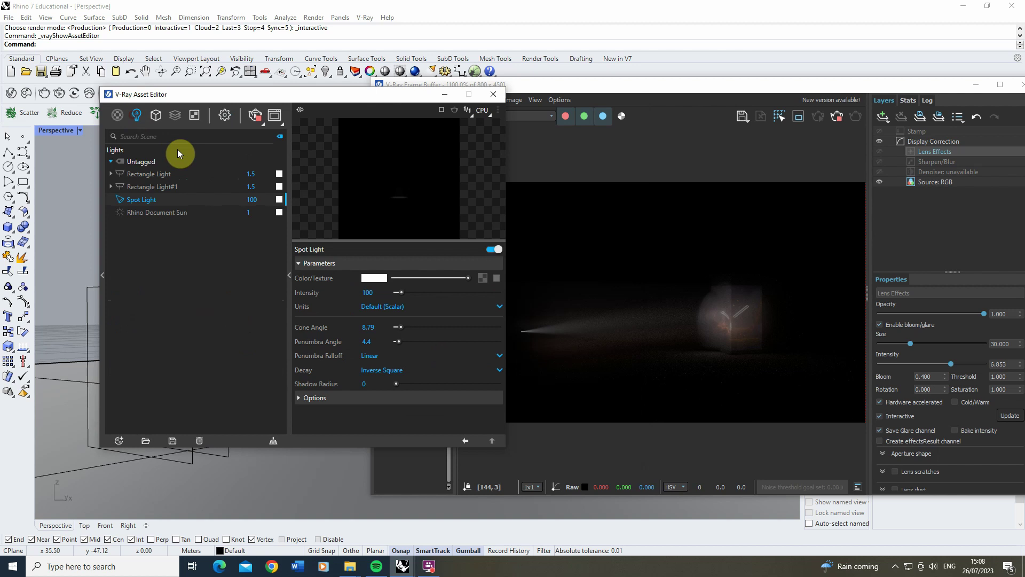
left_click(161, 187)
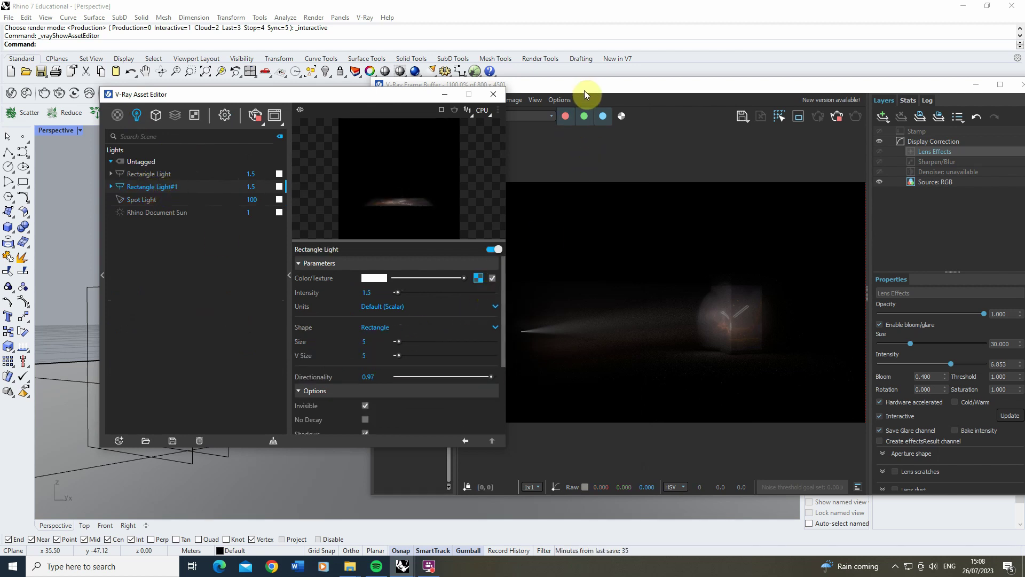
left_click_drag(584, 88, 607, 85)
left_click_drag(348, 96, 274, 91)
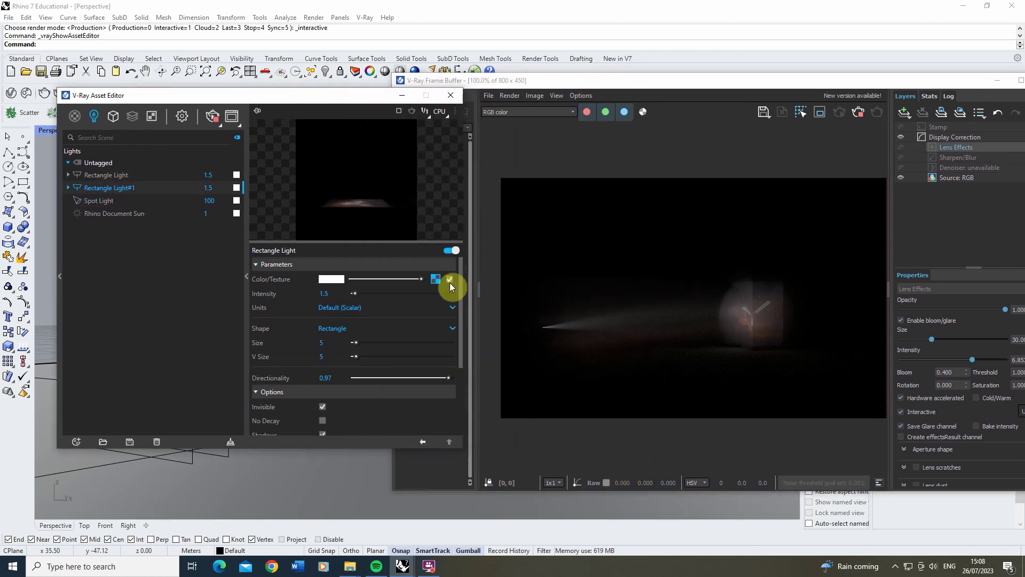
Step: Turn off Affect Atmospherics for both Rectangle Light#1 and Rectangle Light
scroll(460, 290, "down", 3)
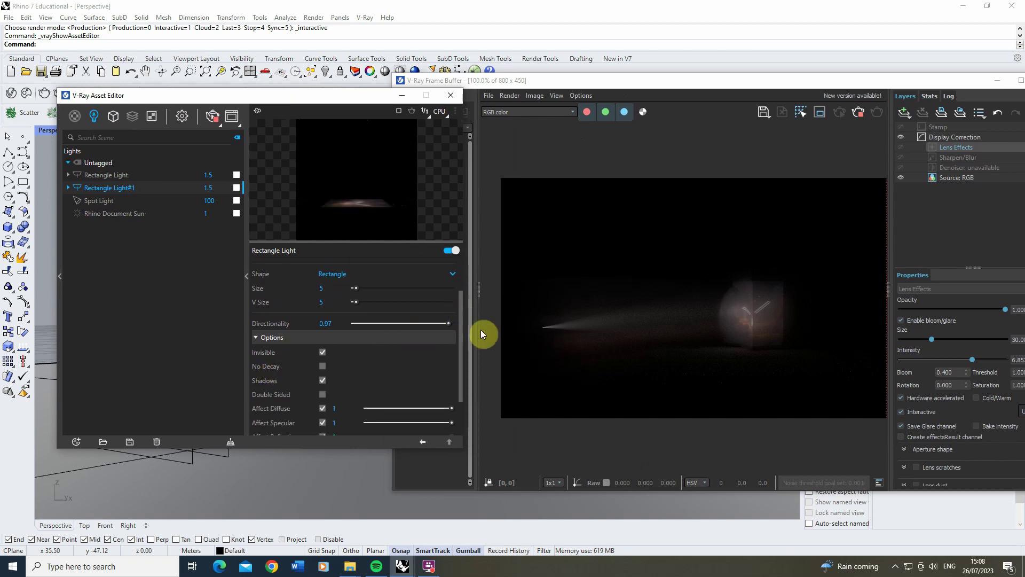
left_click(459, 332)
left_click_drag(460, 332, 456, 368)
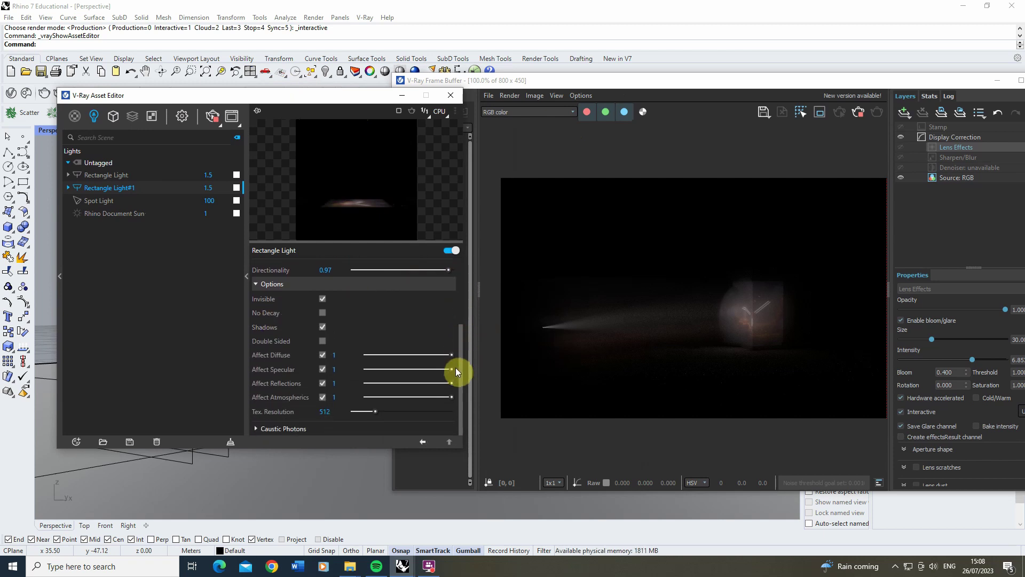
left_click(323, 397)
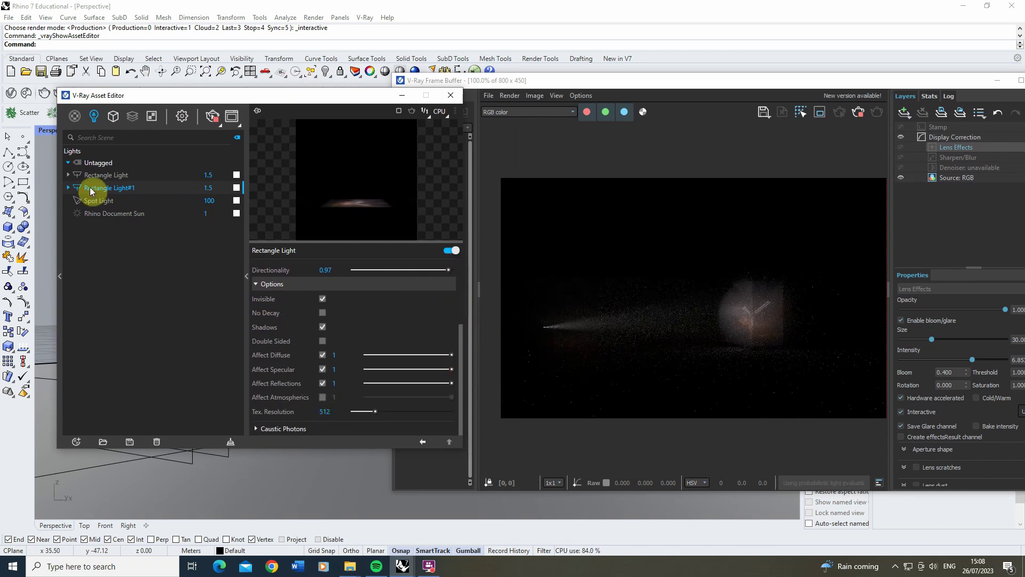
left_click(123, 175)
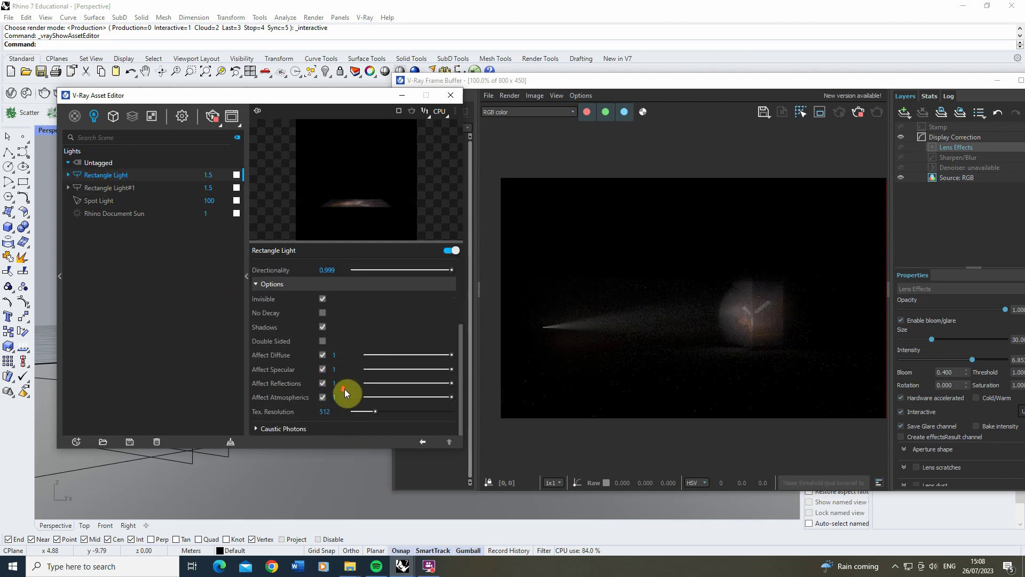
left_click(334, 397)
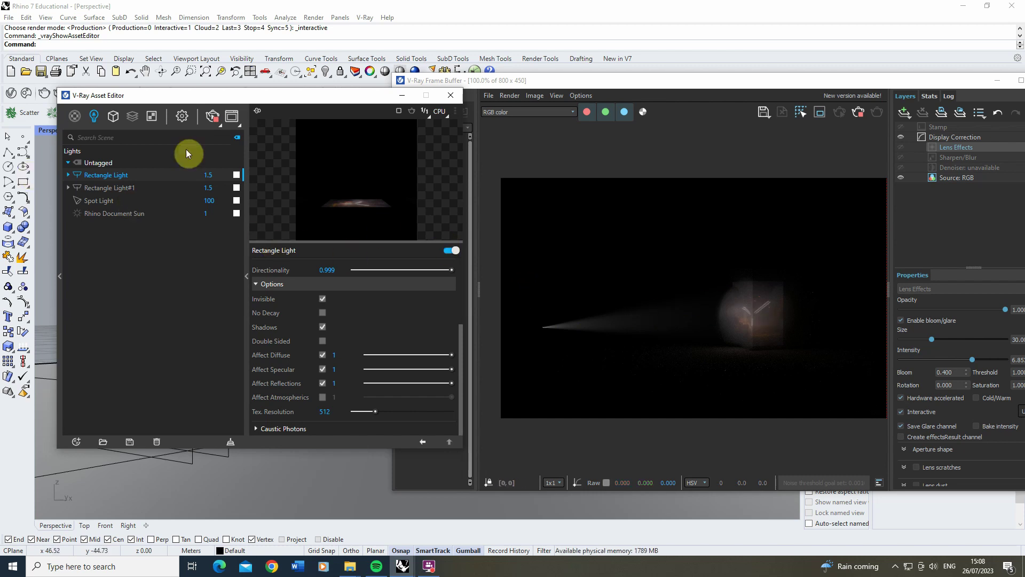
Step: Turn off Affect Diffuse for the spotlight so it only lights the fog beam
left_click(116, 201)
left_click(272, 399)
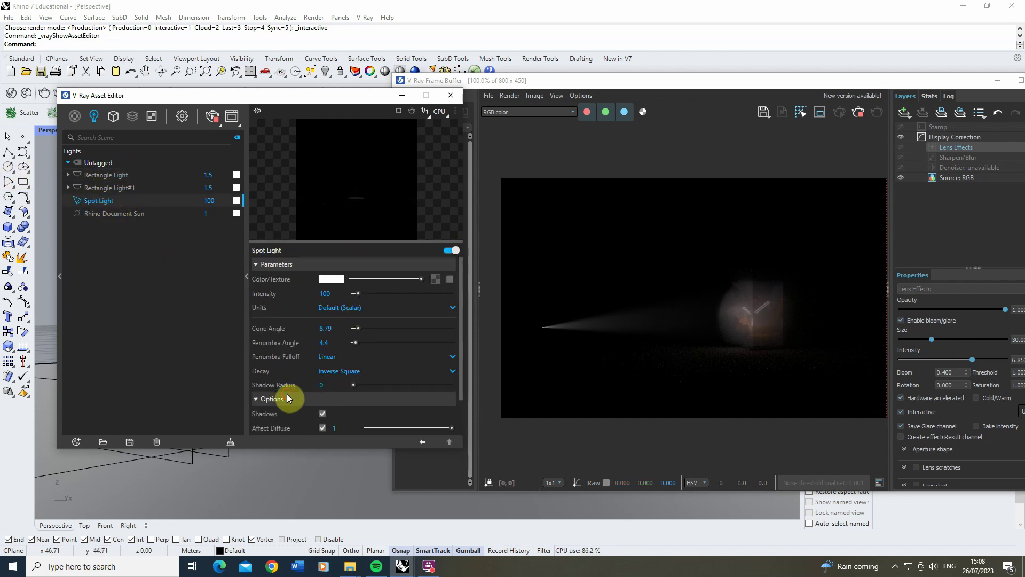
scroll(310, 385, "down", 2)
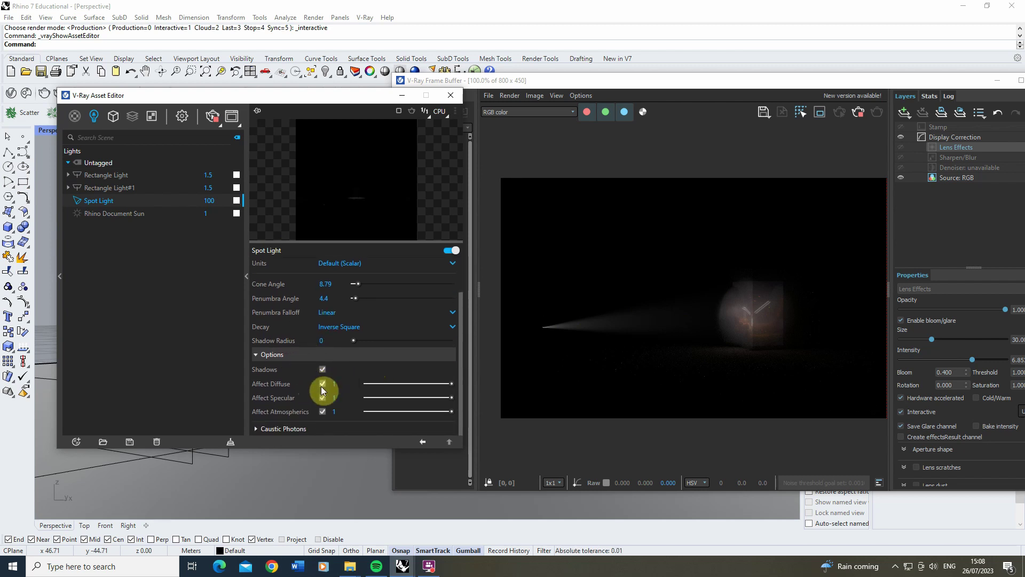
left_click(322, 384)
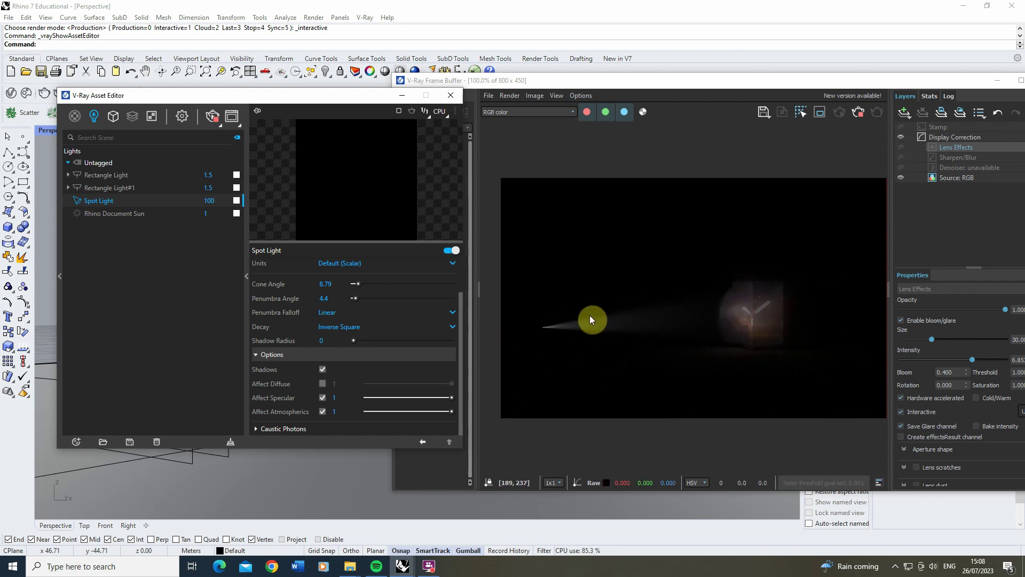
Step: Load the Forest Light crop_01 image as a bitmap texture for the spotlight's colour and return to the light's settings
scroll(464, 285, "up", 2)
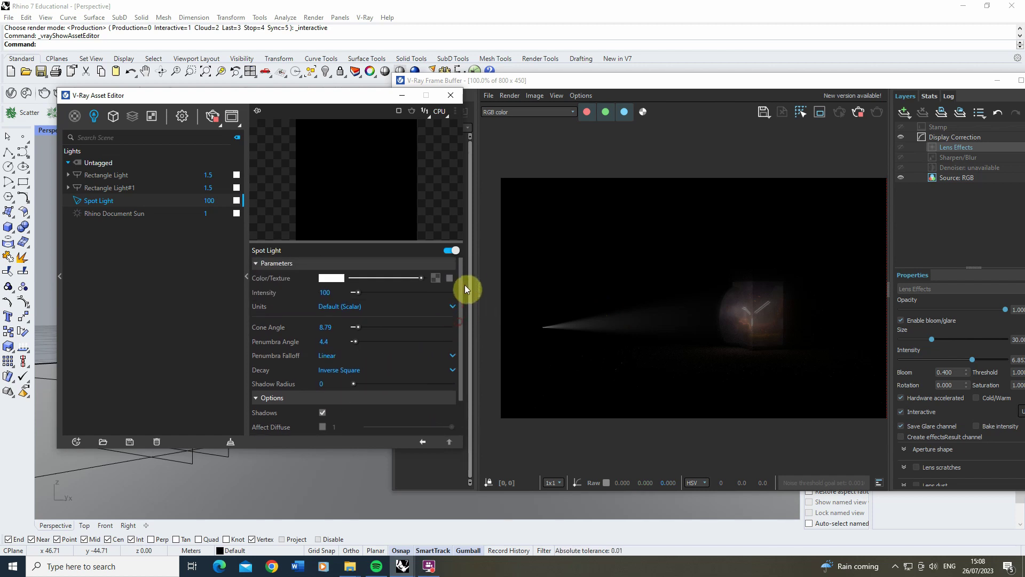
left_click(434, 278)
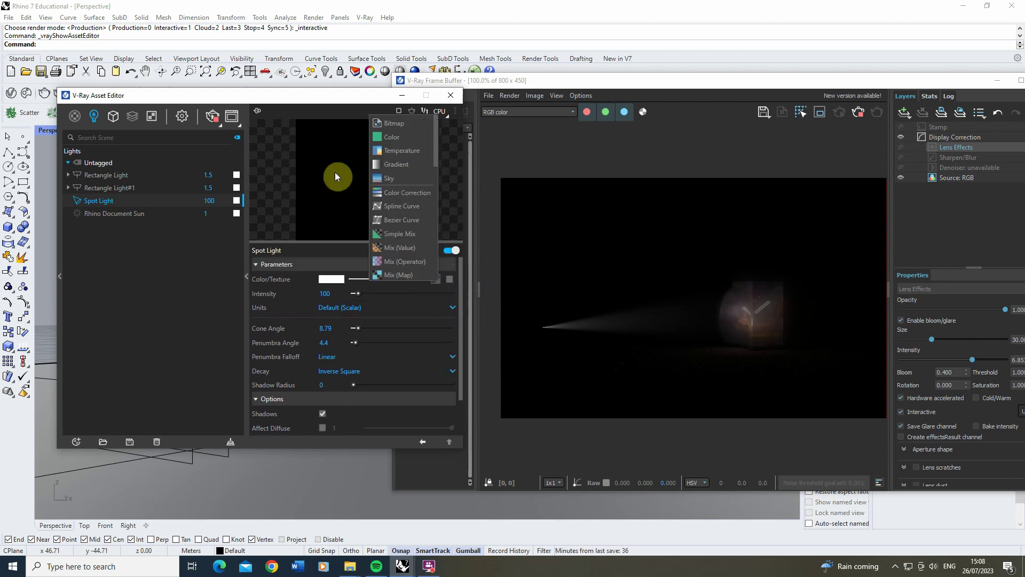
left_click(387, 133)
left_click(251, 186)
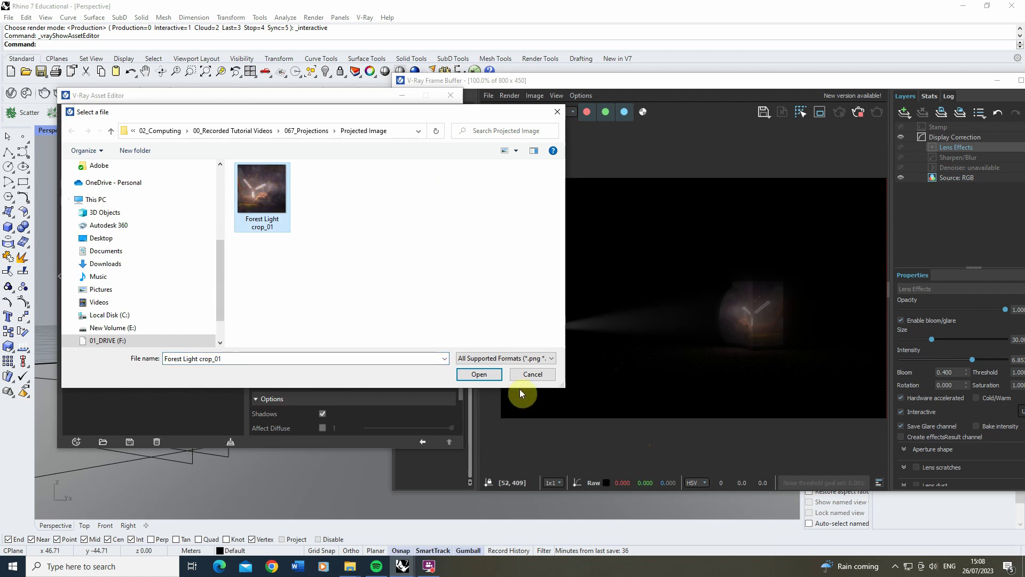
left_click(497, 375)
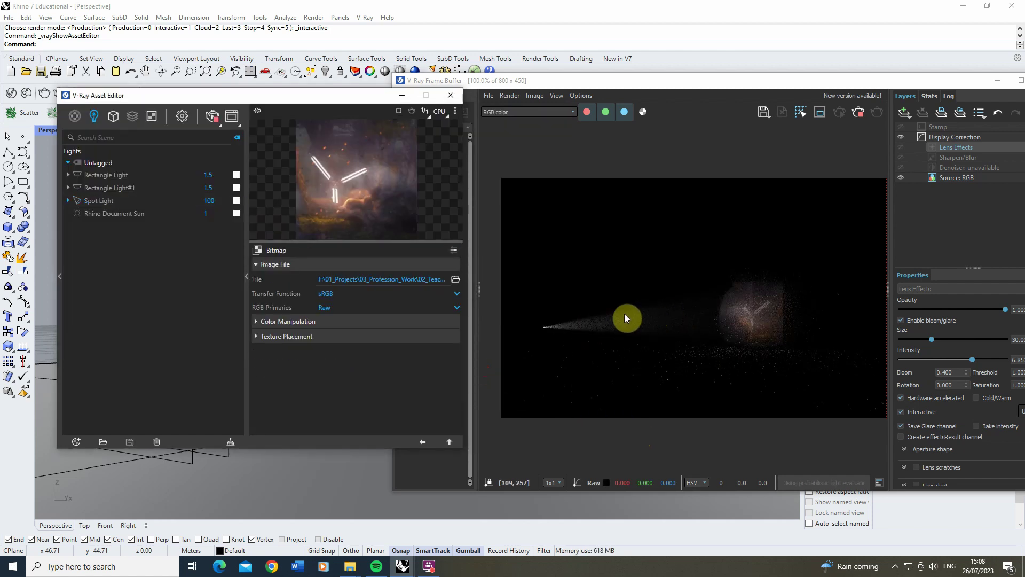
left_click(424, 439)
Step: Test the spotlight at intensities of 50 and 10, and set it back to 100
left_click(327, 293)
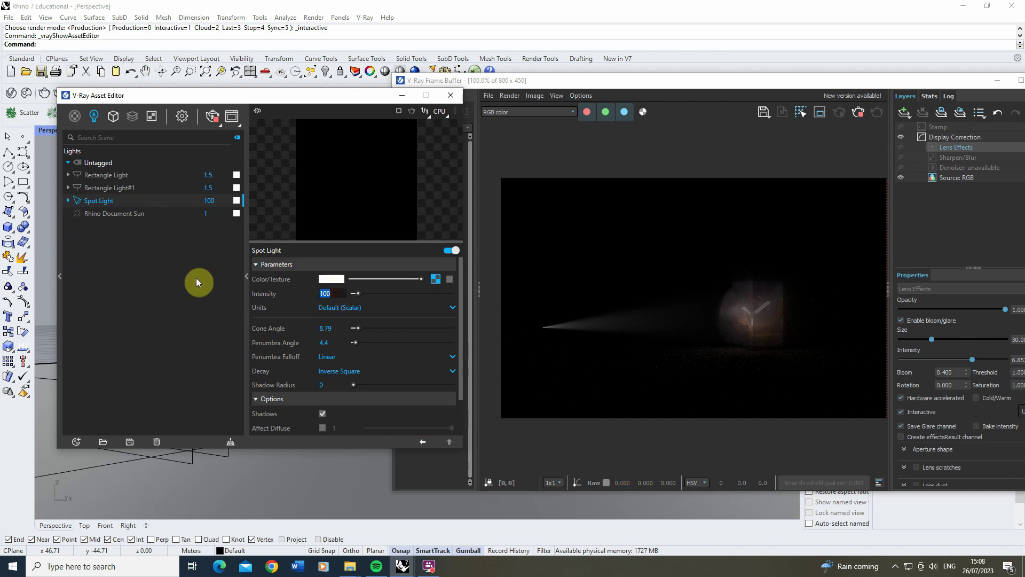
type("50")
key("Return")
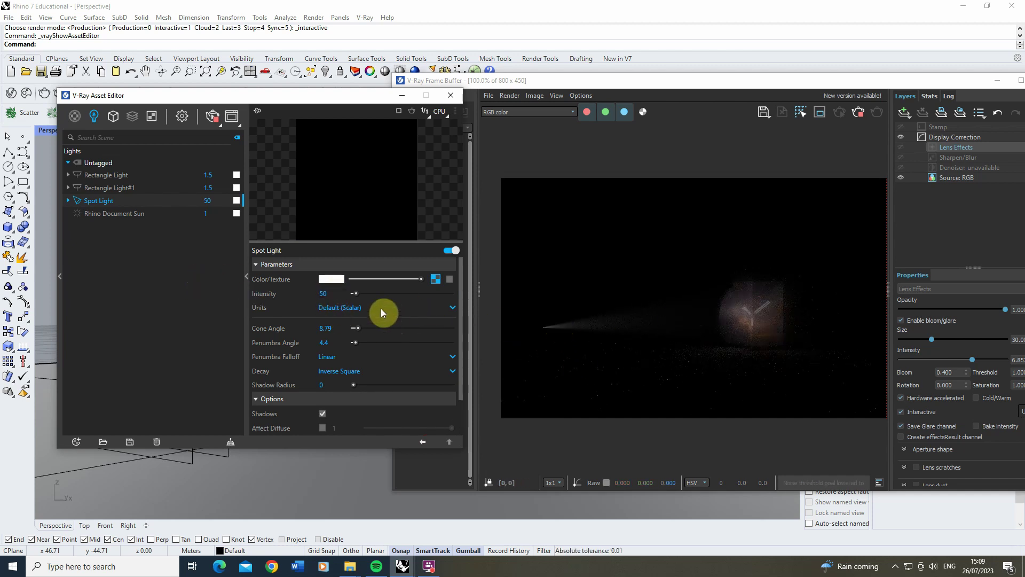
type("10")
key("Return")
double_click(335, 293)
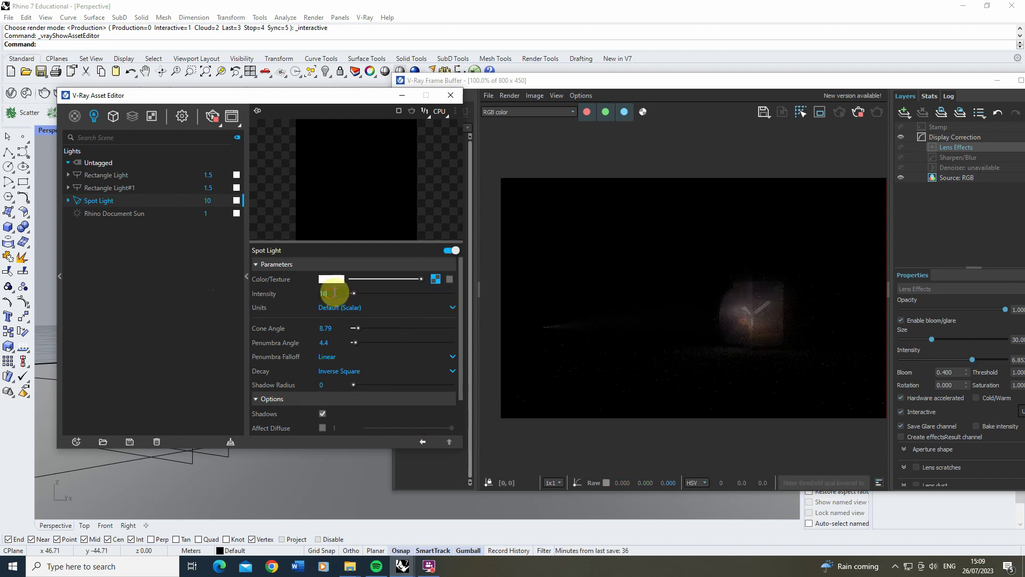
type("100")
key("Return")
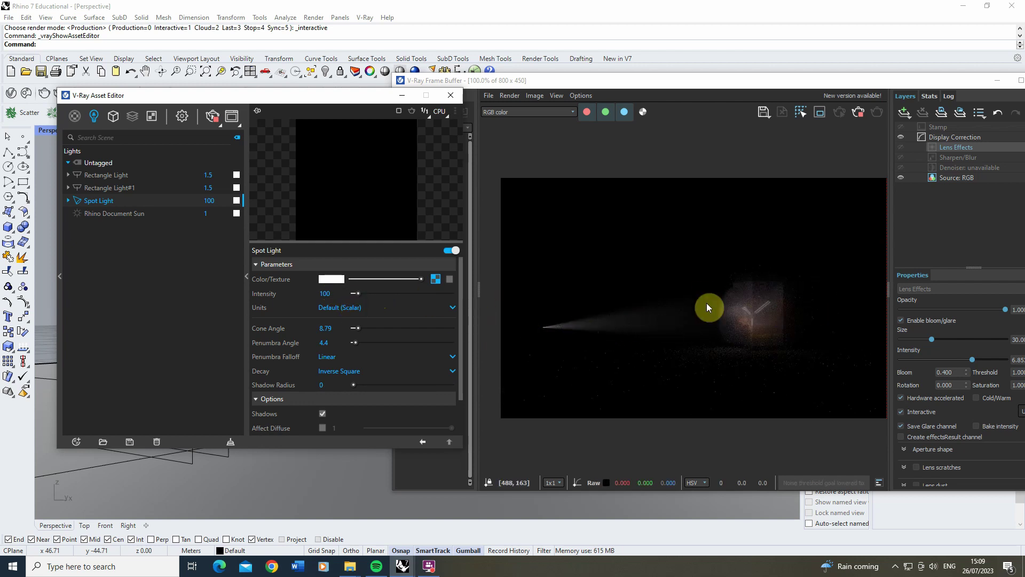
Step: Try intensities of 2 and 3 for Rectangle Light to brighten the sharp projected image
left_click(124, 176)
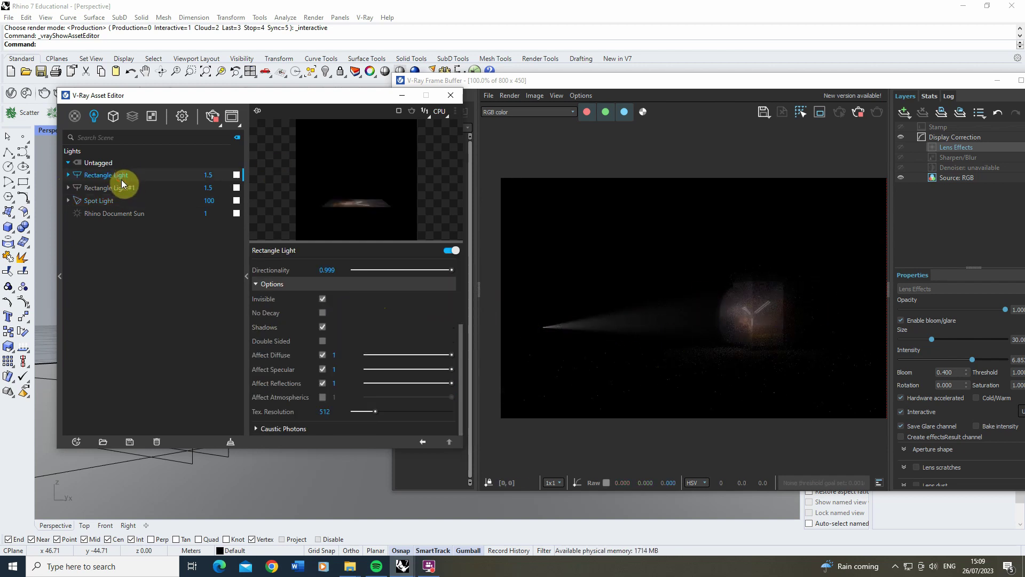
scroll(345, 277, "up", 3)
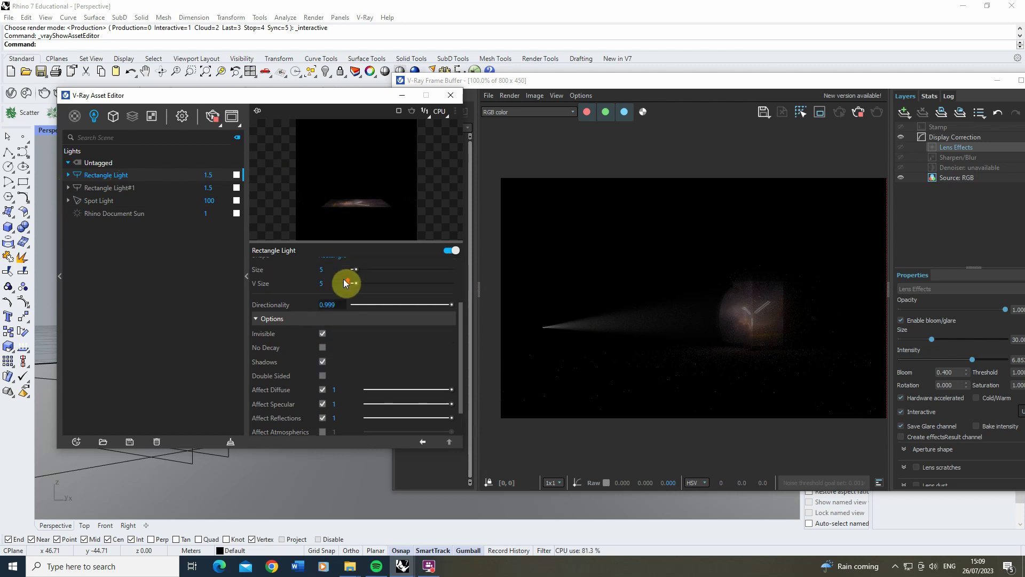
type("2")
key("Return")
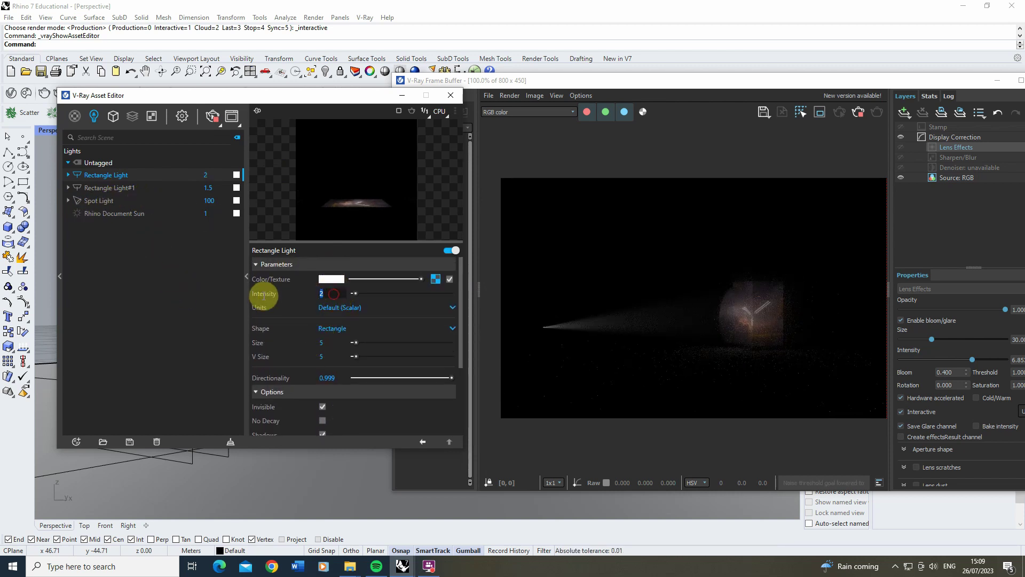
type("3")
key("Return")
Step: Set the intensity of Rectangle Light#1 to 2
left_click(187, 186)
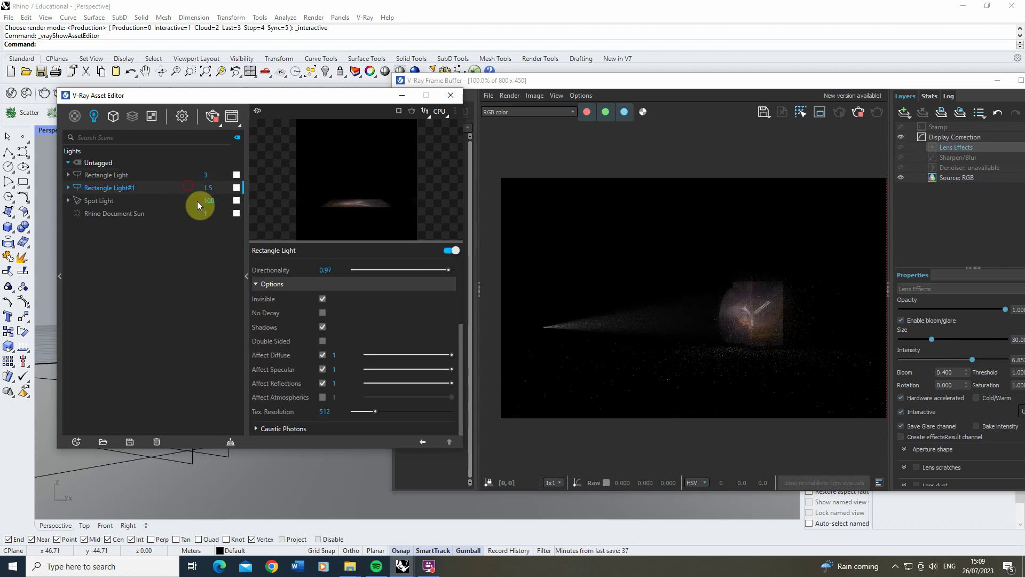
scroll(353, 352, "up", 3)
double_click(325, 293)
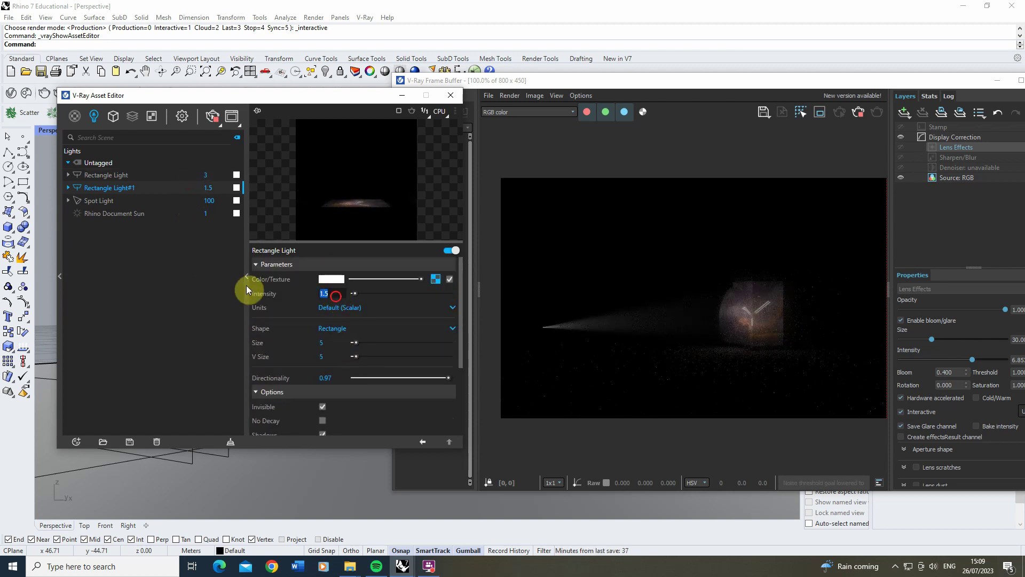
type("2")
key("Return")
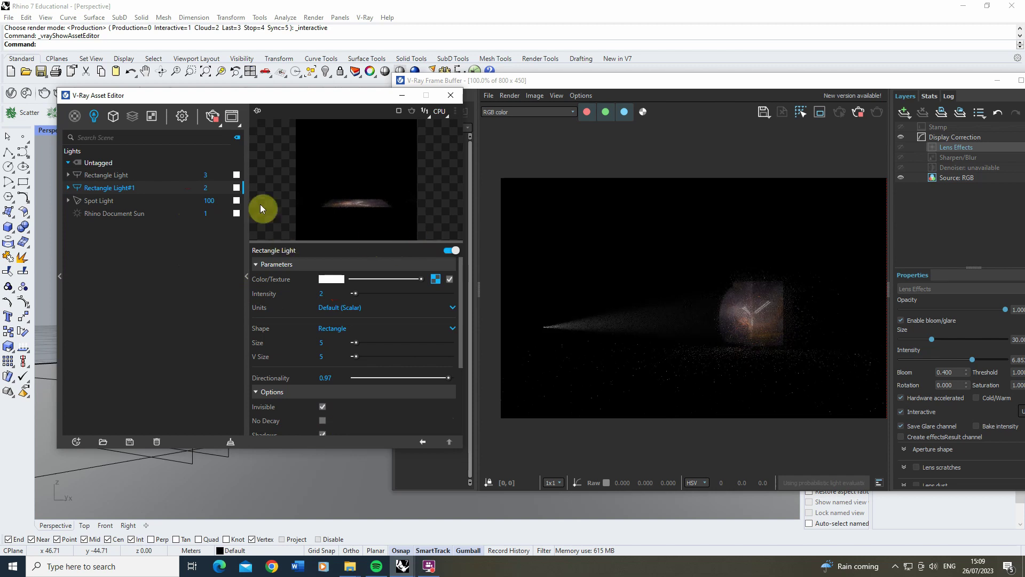
Step: Set the intensity of Rectangle Light to 5
left_click(184, 176)
double_click(324, 294)
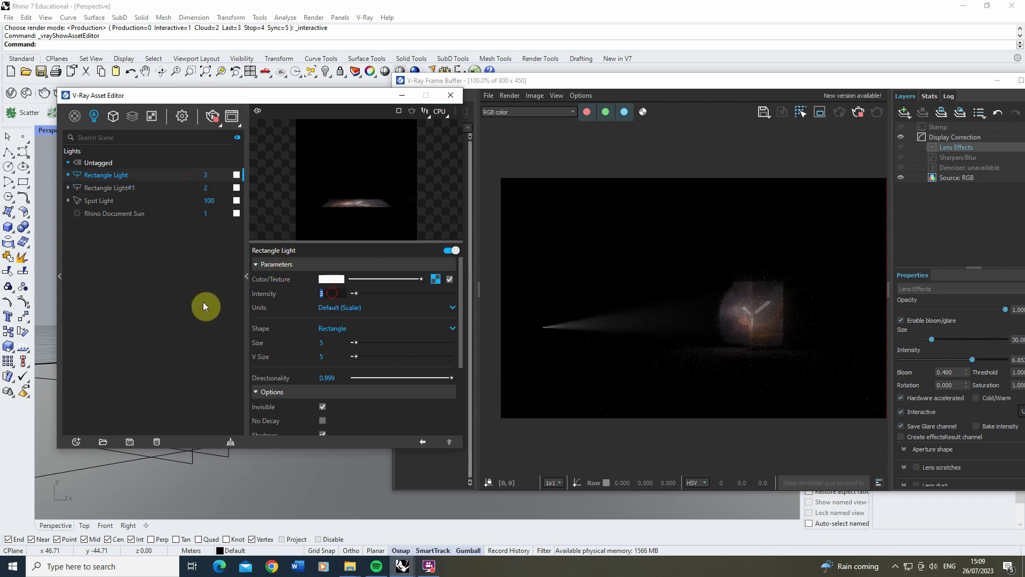
type("5")
key("Return")
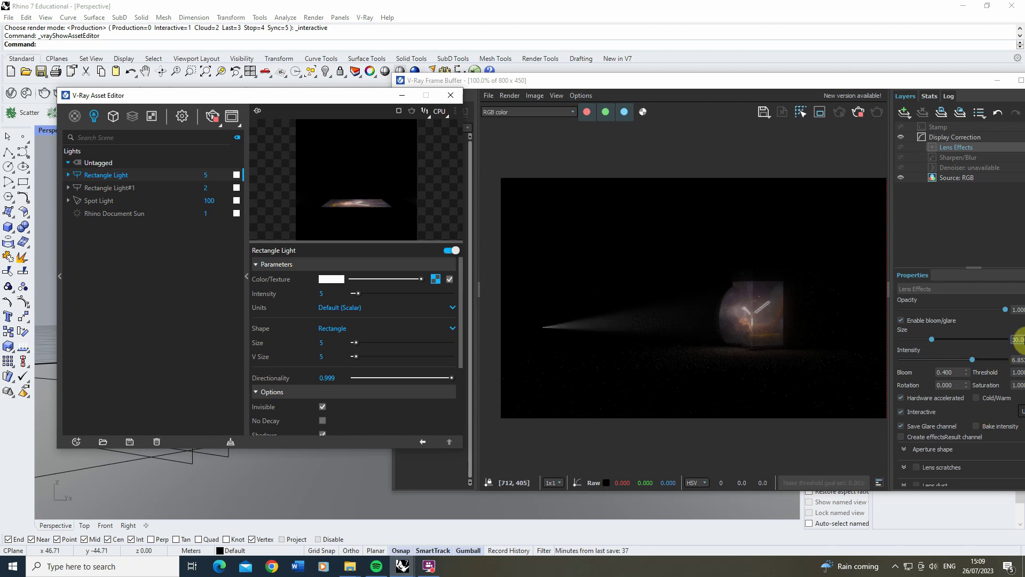
Step: Minimize the Asset Editor and examine the projection and beam in the interactive render from other angles
left_click(402, 95)
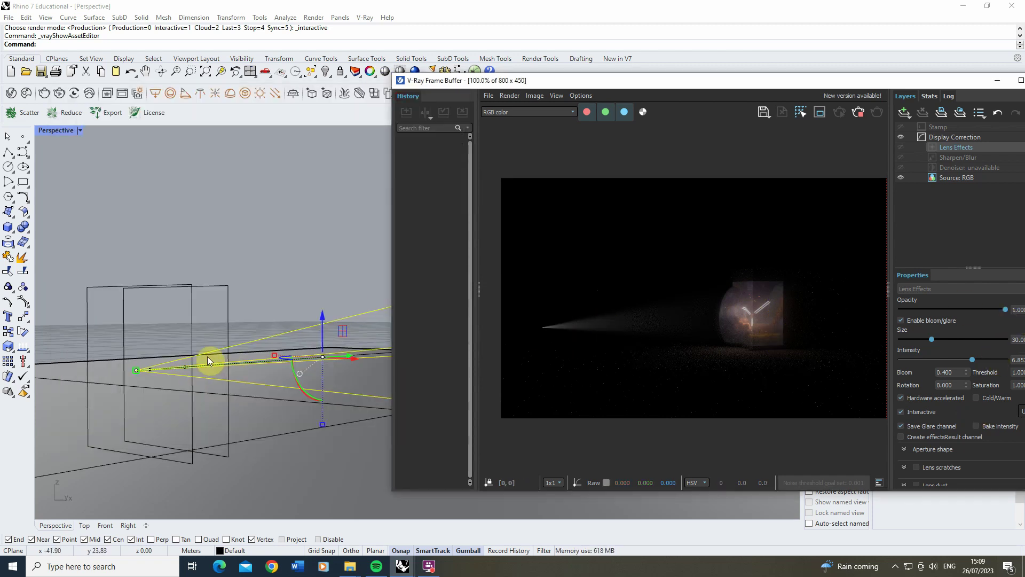
right_click_drag(207, 356, 176, 313)
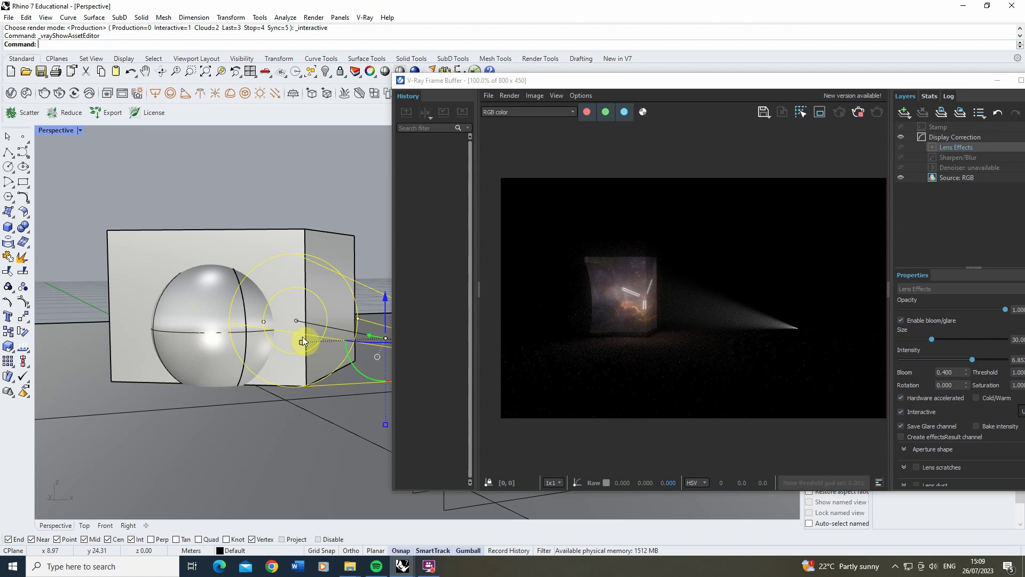
right_click_drag(152, 347, 275, 292)
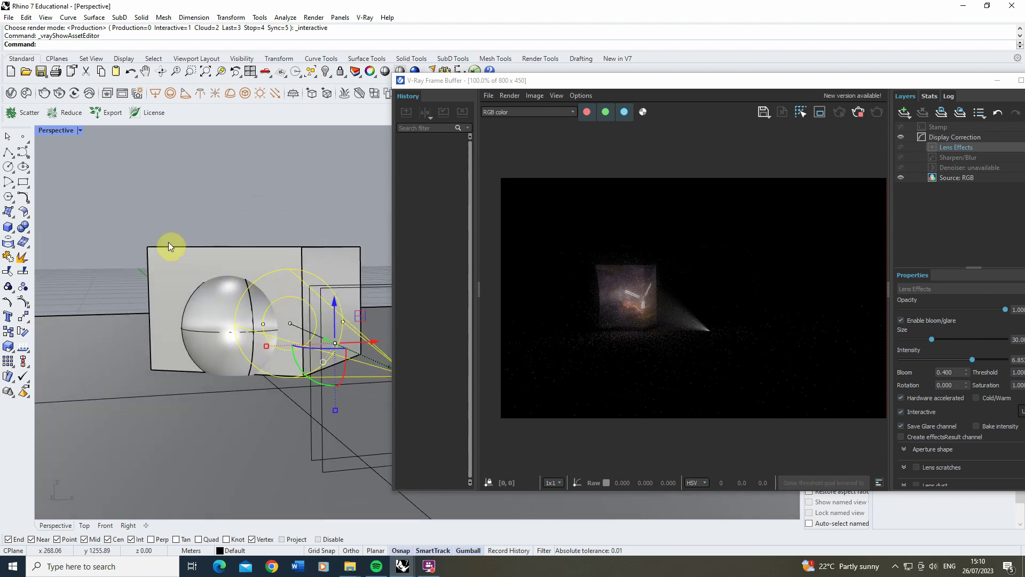